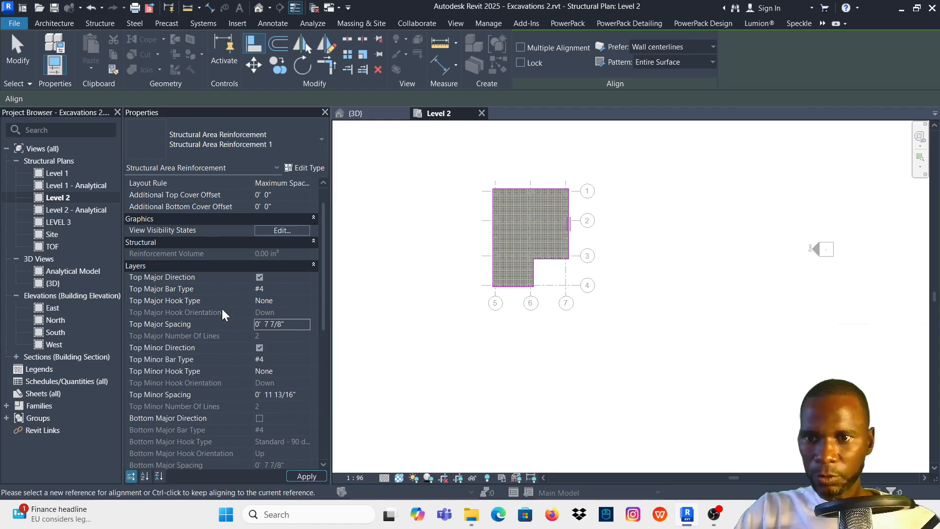
# - Set the structural area reinforcement's Top Minor Spacing to 0' 7 7/8" and apply it
pyautogui.click(282, 395)
pyautogui.write('0\' 7 7/8"')
pyautogui.click(304, 475)
pyautogui.scroll(1, 563, 210)
# - Open the 3D view and examine the slab reinforcement within the concrete frame
pyautogui.click(356, 114)
pyautogui.click(631, 264)
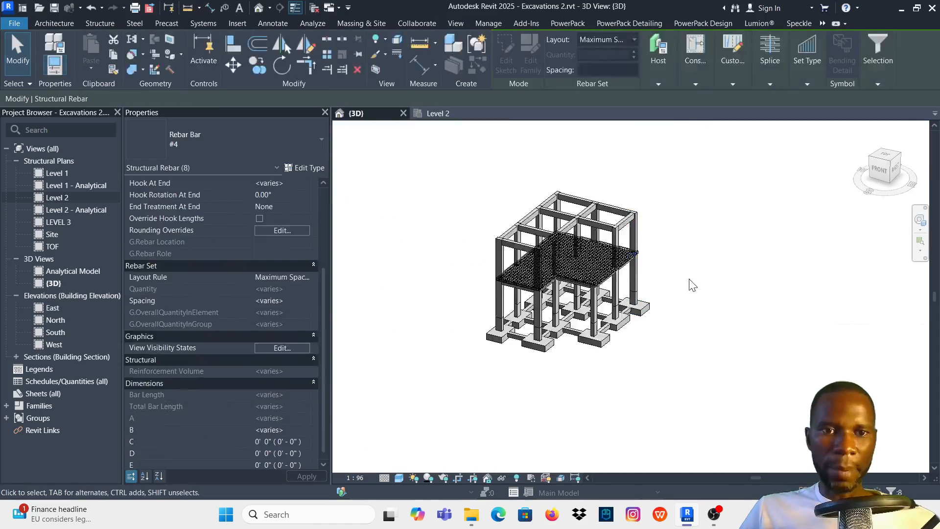
pyautogui.scroll(5, 637, 309)
pyautogui.scroll(-3, 636, 309)
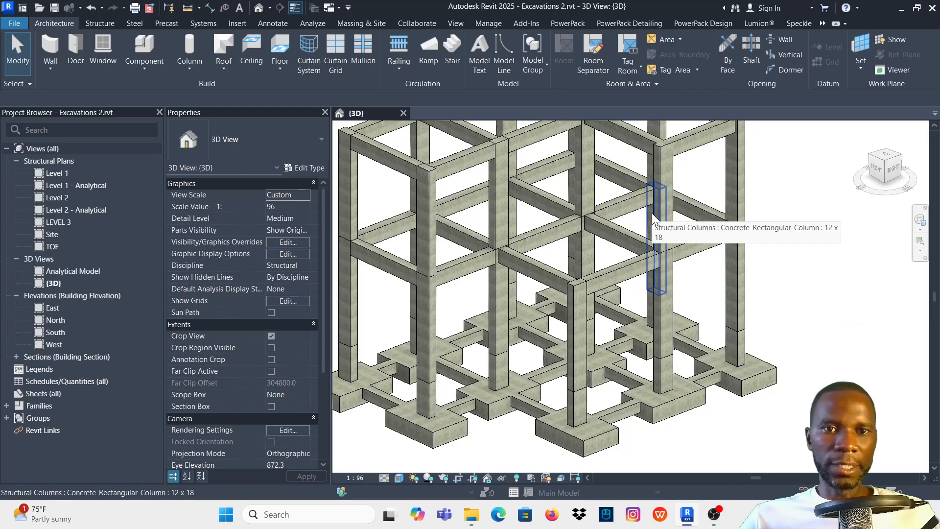
# - Examine the concrete frame's columns, beams and footings from several angles in the 3D view
pyautogui.scroll(-2, 651, 214)
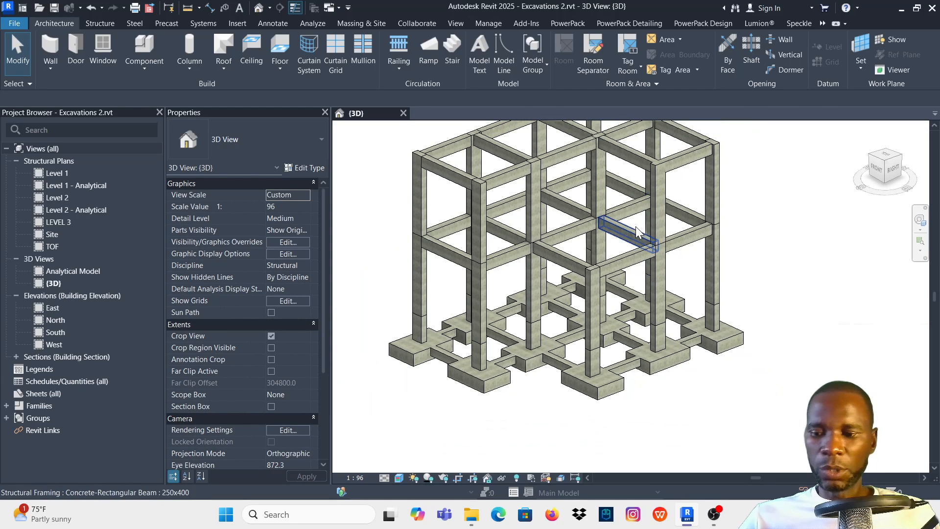
pyautogui.moveTo(636, 230)
pyautogui.keyDown('shift'); pyautogui.mouseDown(button='middle')
pyautogui.moveTo(643, 228)
pyautogui.moveTo(634, 221)
pyautogui.mouseUp(button='middle'); pyautogui.keyUp('shift')
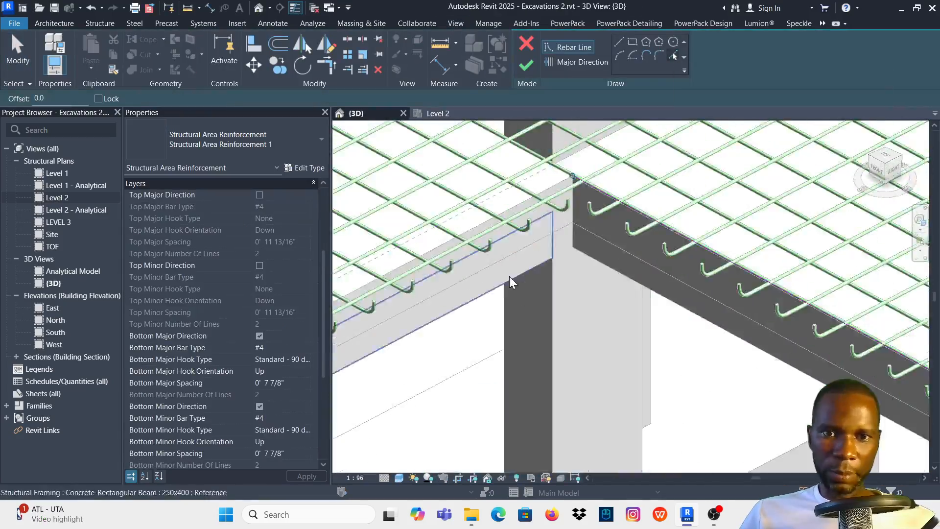
pyautogui.keyDown('shift'); pyautogui.moveTo(509, 276); pyautogui.dragTo(715, 233, button='middle'); pyautogui.keyUp('shift')
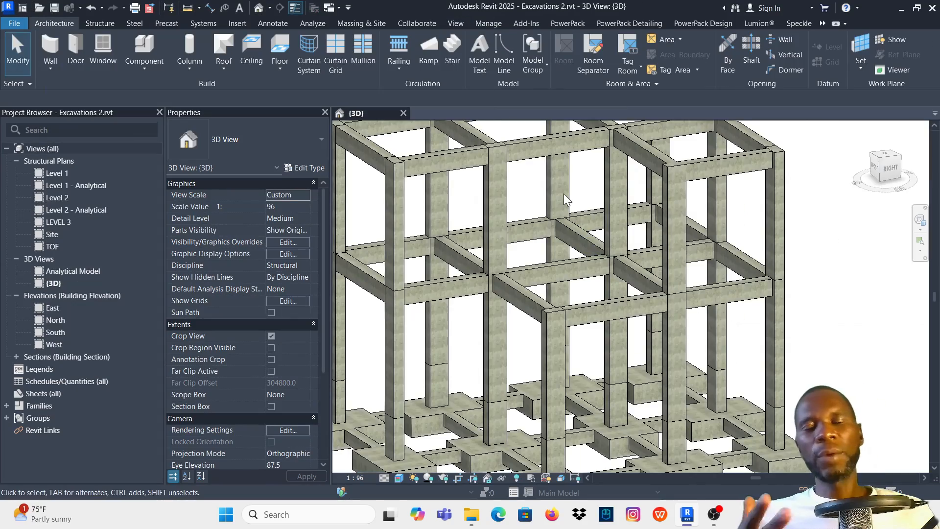
pyautogui.scroll(-3, 563, 193)
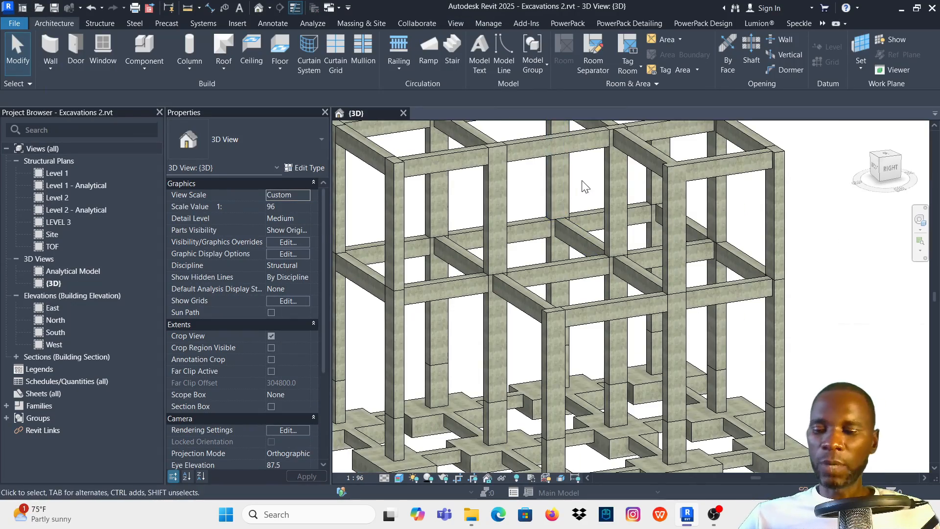
pyautogui.keyDown('shift'); pyautogui.moveTo(619, 184); pyautogui.dragTo(730, 207, button='middle'); pyautogui.keyUp('shift')
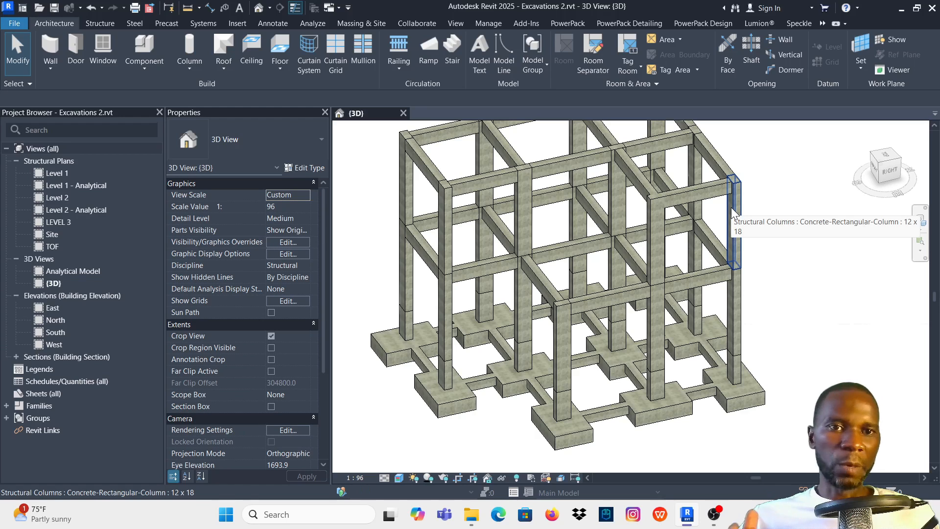
pyautogui.scroll(-2, 594, 195)
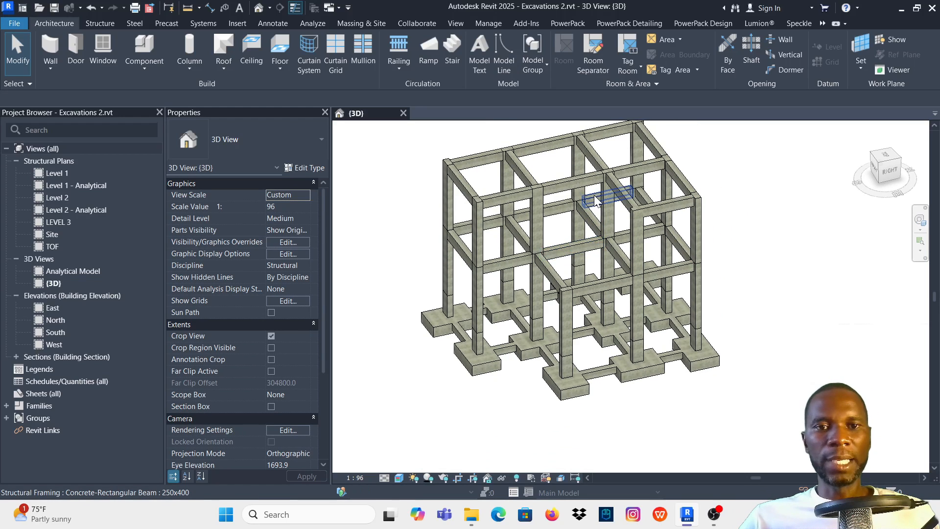
pyautogui.keyDown('shift'); pyautogui.moveTo(607, 196); pyautogui.dragTo(606, 150, button='middle'); pyautogui.keyUp('shift')
pyautogui.moveTo(759, 199)
pyautogui.keyDown('shift'); pyautogui.mouseDown(button='middle')
pyautogui.moveTo(797, 201)
pyautogui.moveTo(794, 234)
pyautogui.moveTo(780, 227)
pyautogui.moveTo(795, 218)
pyautogui.moveTo(782, 227)
pyautogui.moveTo(795, 227)
pyautogui.moveTo(754, 215)
pyautogui.mouseUp(button='middle'); pyautogui.keyUp('shift')
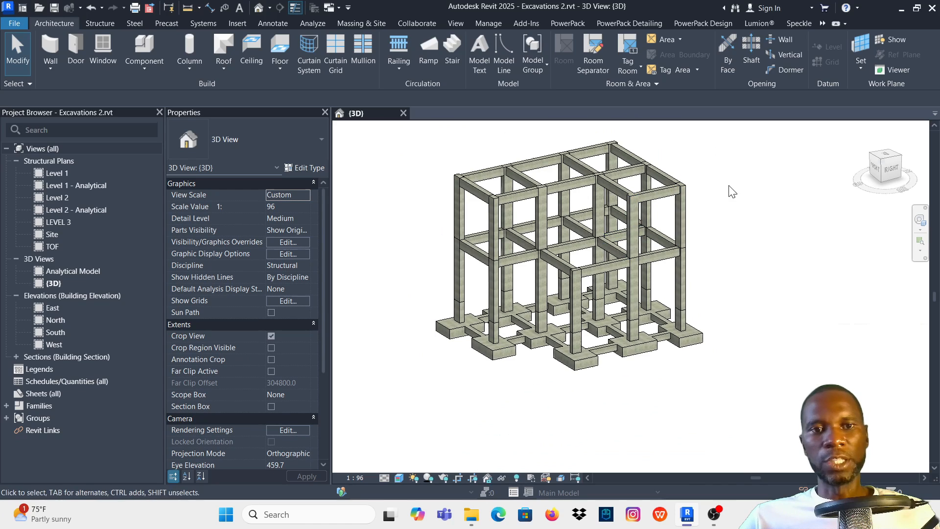
pyautogui.scroll(3, 739, 206)
pyautogui.scroll(2, 592, 227)
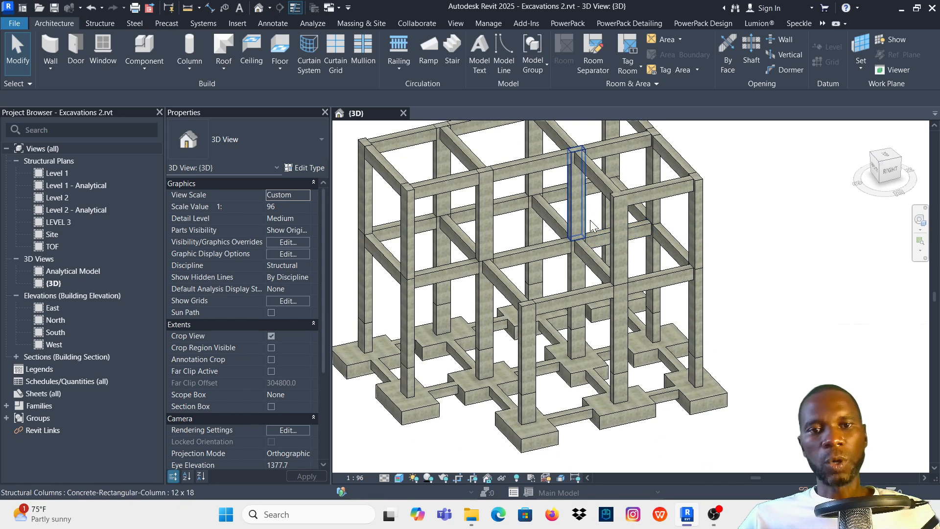
pyautogui.scroll(-1, 562, 269)
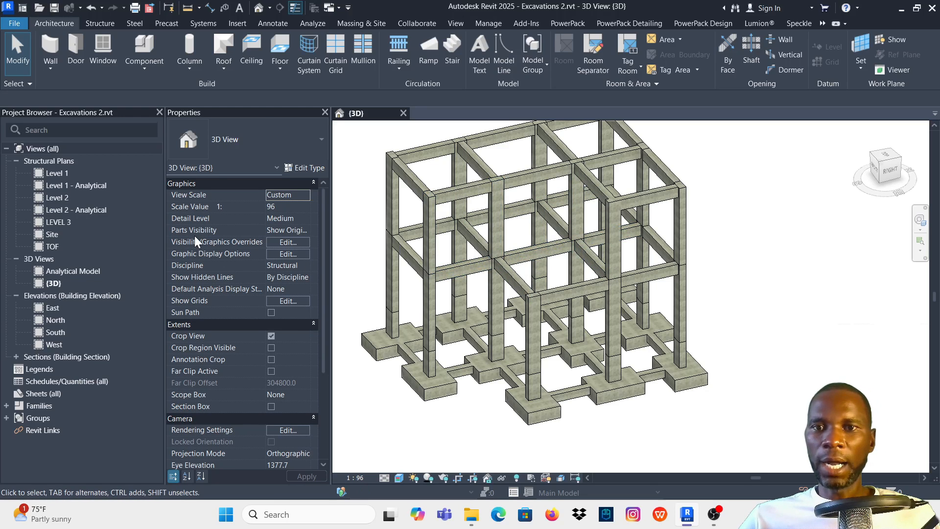
pyautogui.click(62, 198)
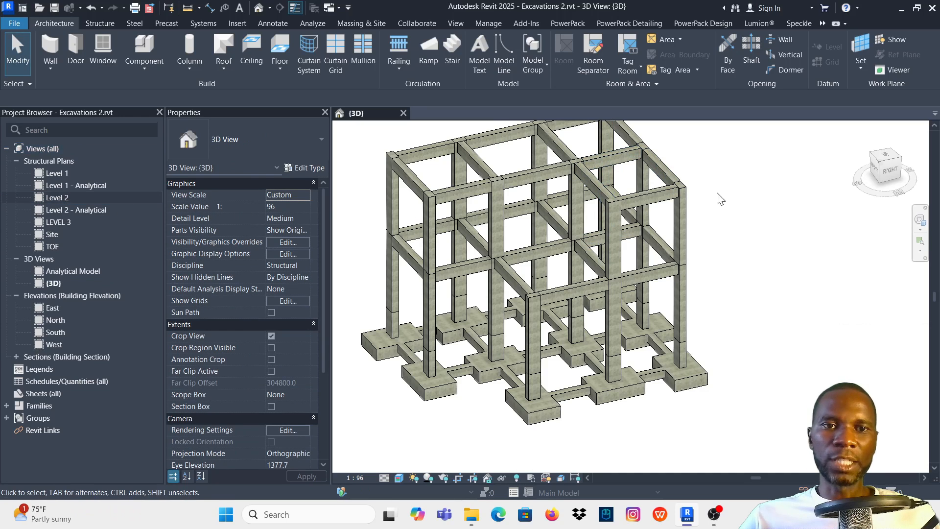
pyautogui.moveTo(737, 192)
pyautogui.keyDown('shift'); pyautogui.mouseDown(button='middle')
pyautogui.moveTo(749, 157)
pyautogui.moveTo(765, 181)
pyautogui.moveTo(732, 177)
pyautogui.mouseUp(button='middle'); pyautogui.keyUp('shift')
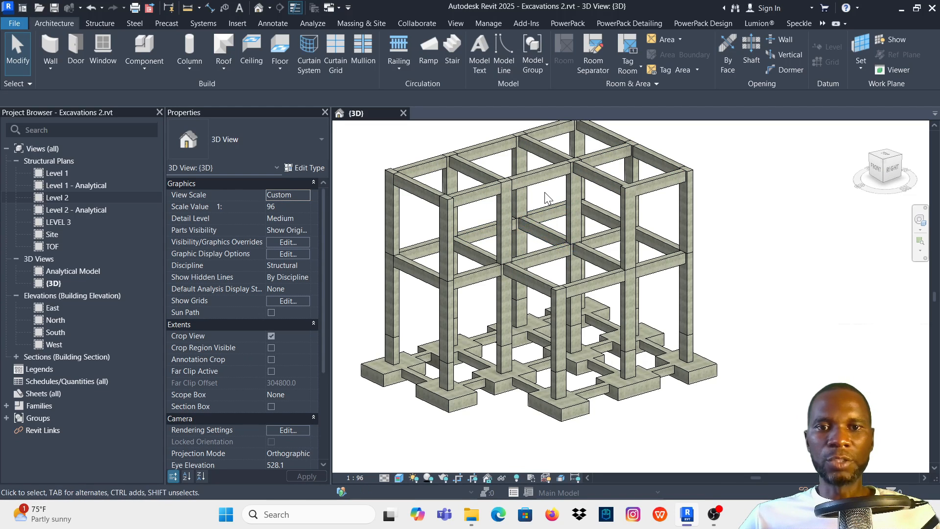
# - Open the Level 2 structural plan and frame the beam grid between gridlines 1–4 and 5–7
pyautogui.click(58, 197)
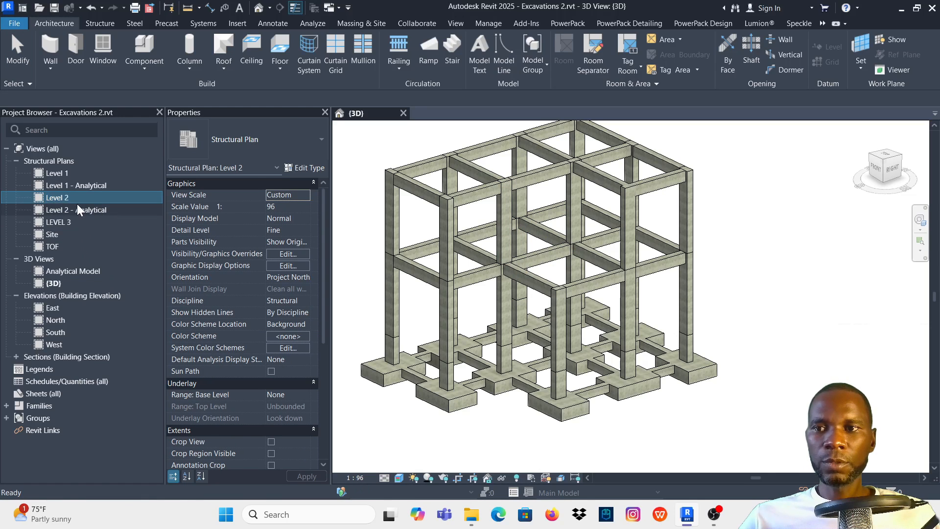
pyautogui.doubleClick(74, 193)
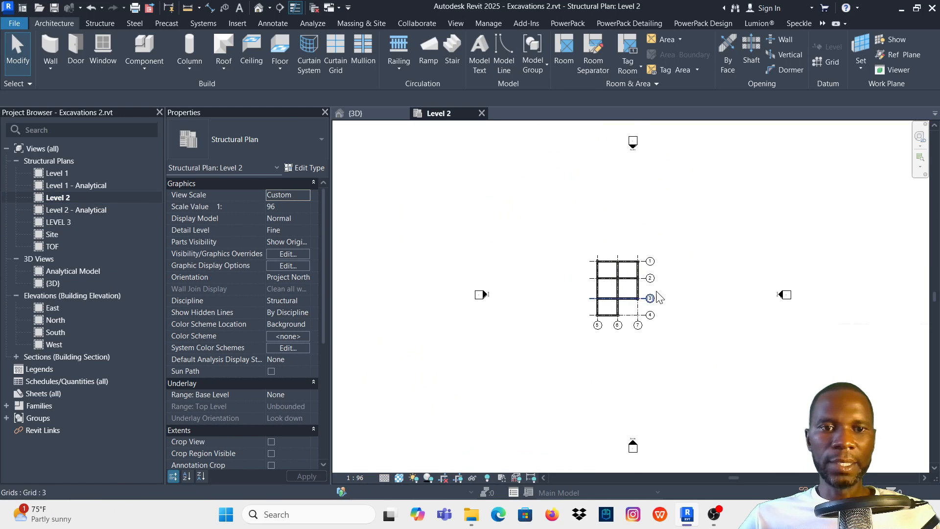
pyautogui.scroll(6, 632, 289)
pyautogui.scroll(-1, 561, 286)
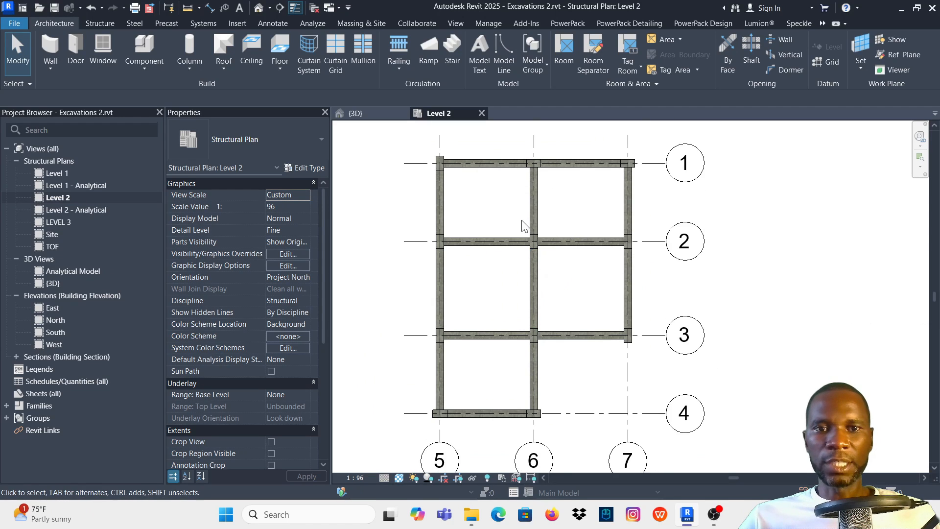
pyautogui.scroll(-1, 521, 223)
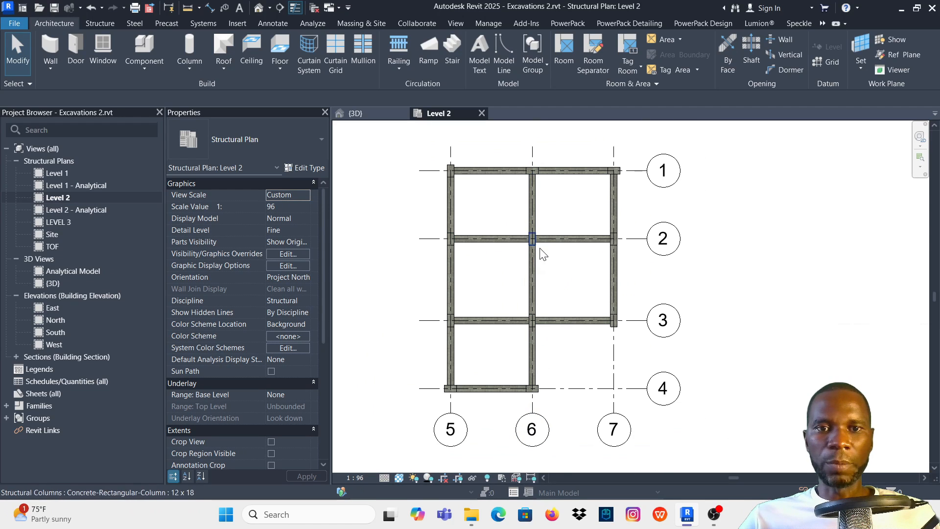
# - Start a structural floor on Level 2 using the Generic - 12" floor type
pyautogui.click(101, 25)
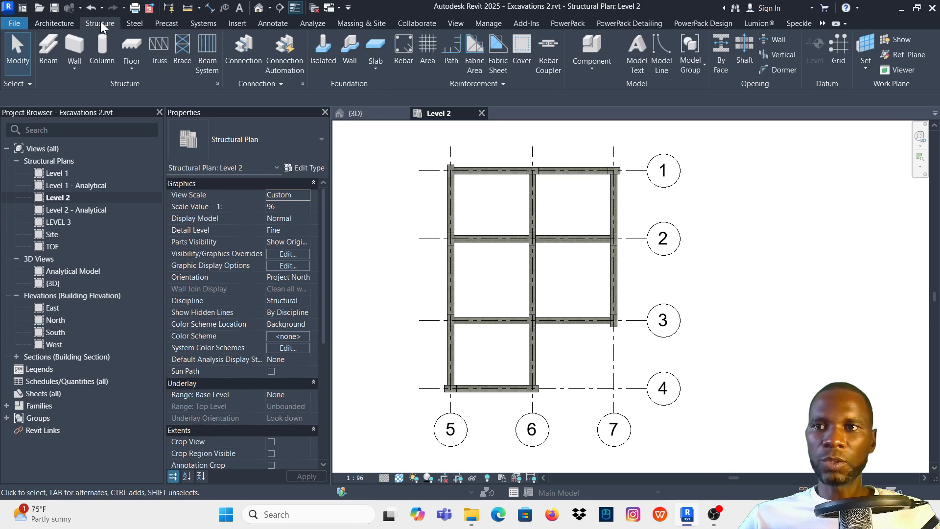
pyautogui.click(133, 72)
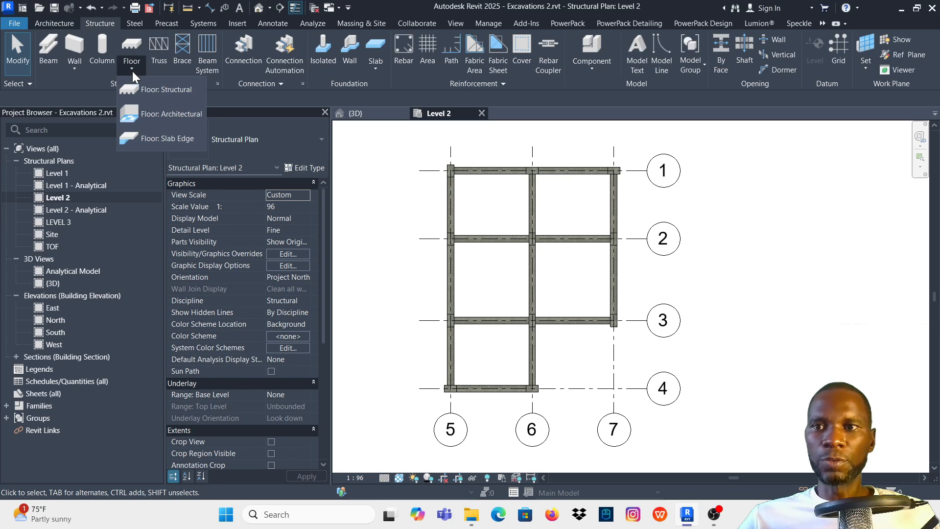
pyautogui.click(158, 91)
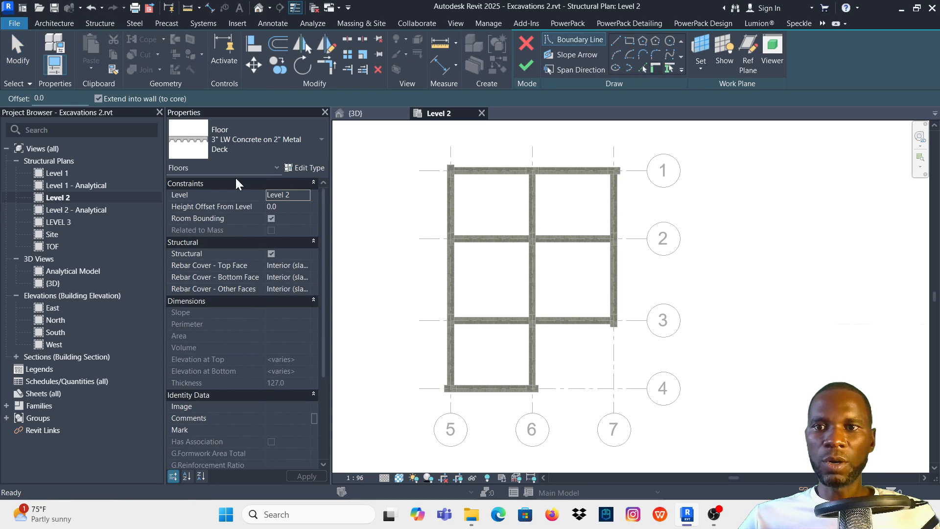
pyautogui.click(301, 140)
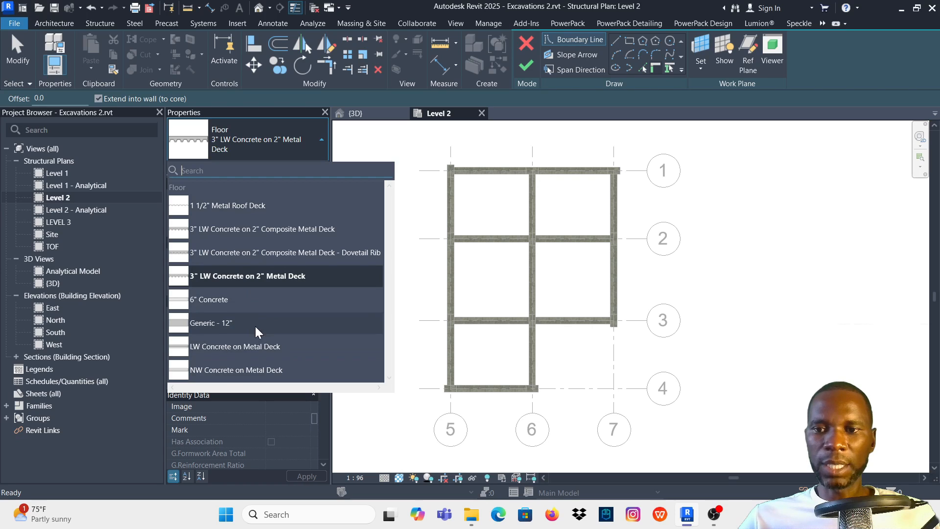
pyautogui.moveTo(220, 329)
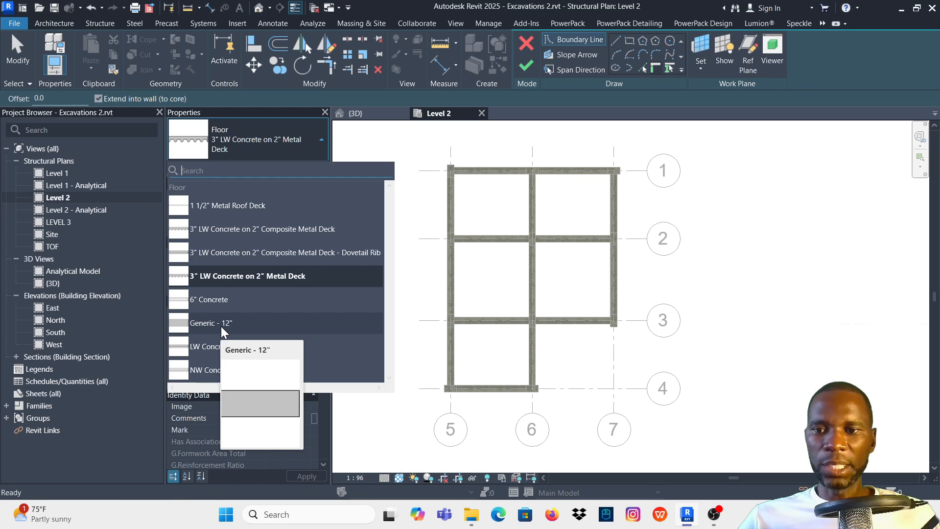
pyautogui.click(208, 325)
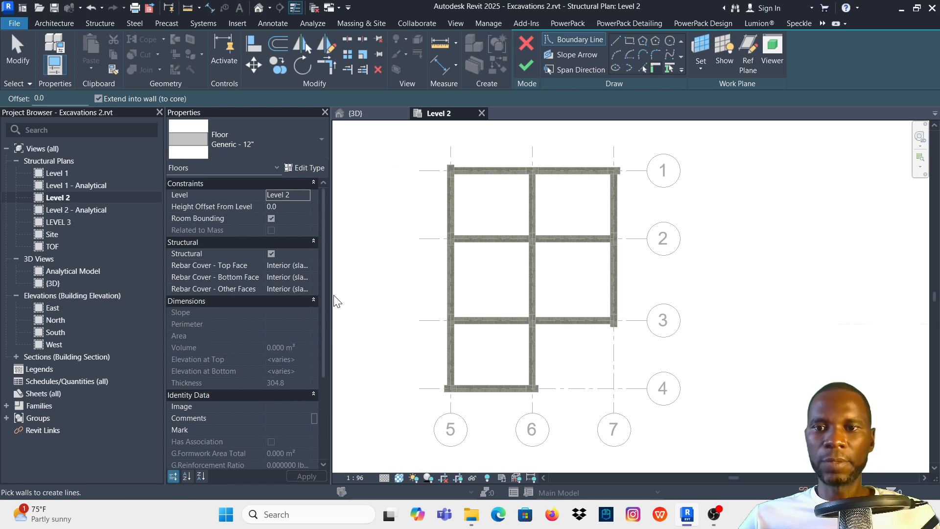
# - Duplicate the Generic - 12" floor type under the name FLOOR
pyautogui.click(303, 168)
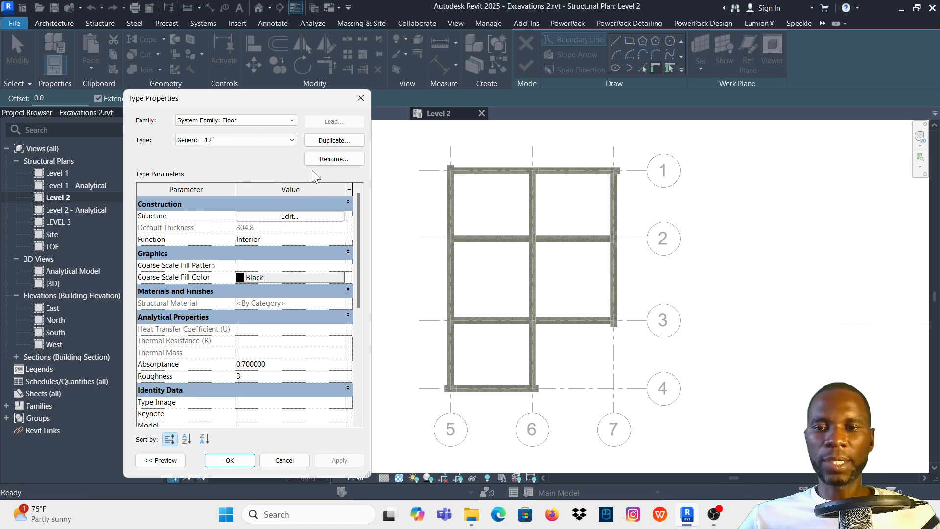
pyautogui.click(333, 140)
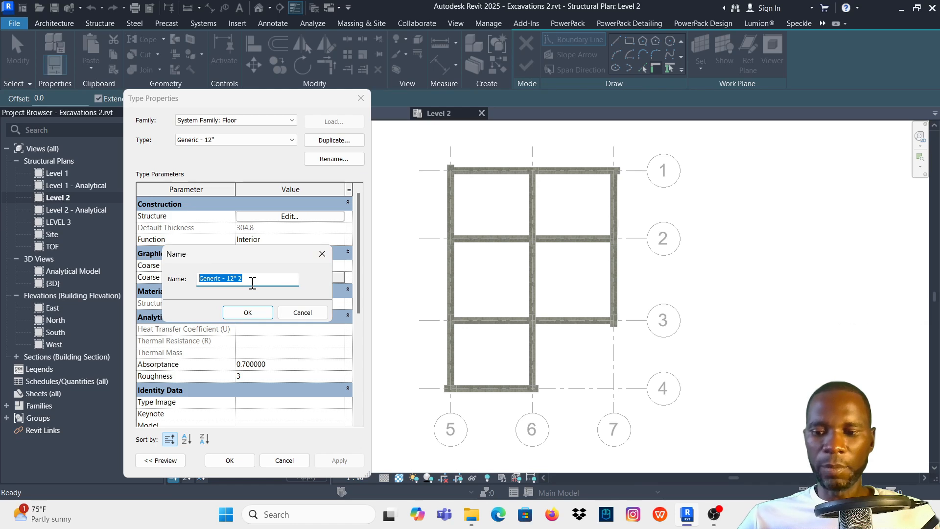
pyautogui.write('FLO')
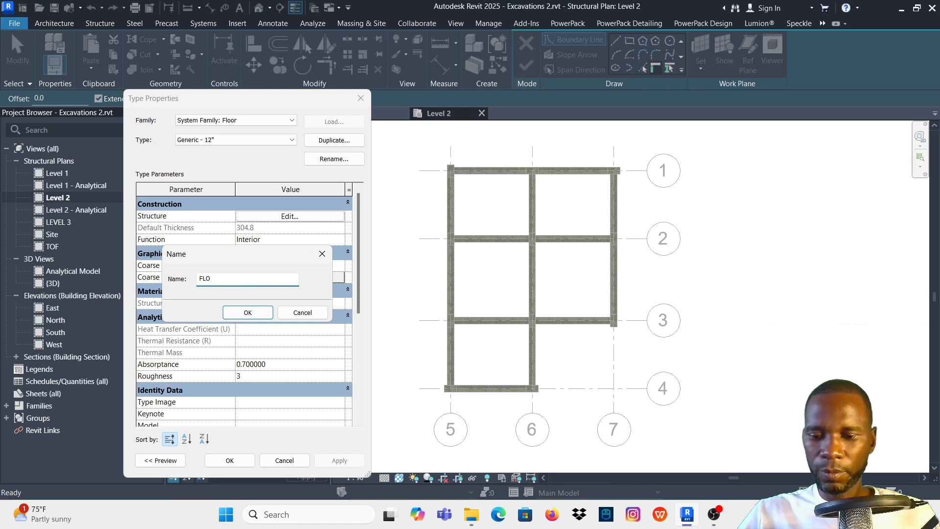
pyautogui.write('OR')
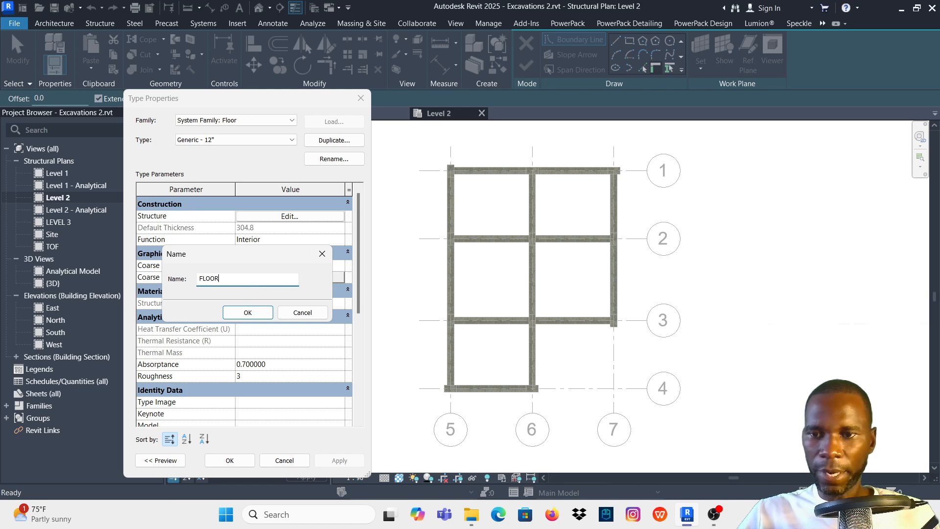
pyautogui.click(248, 313)
# - Set the structure layer thickness of the FLOOR type to 200 mm and apply the type changes
pyautogui.click(268, 217)
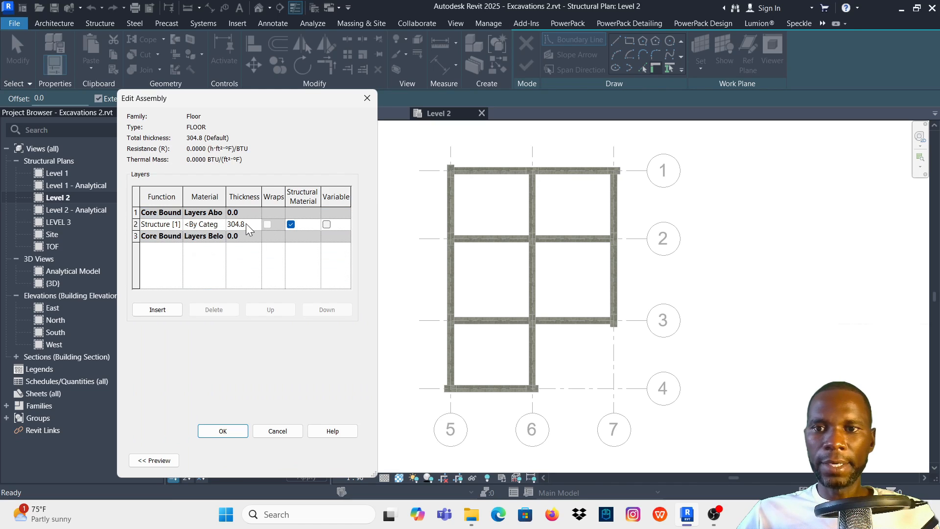
pyautogui.click(226, 224)
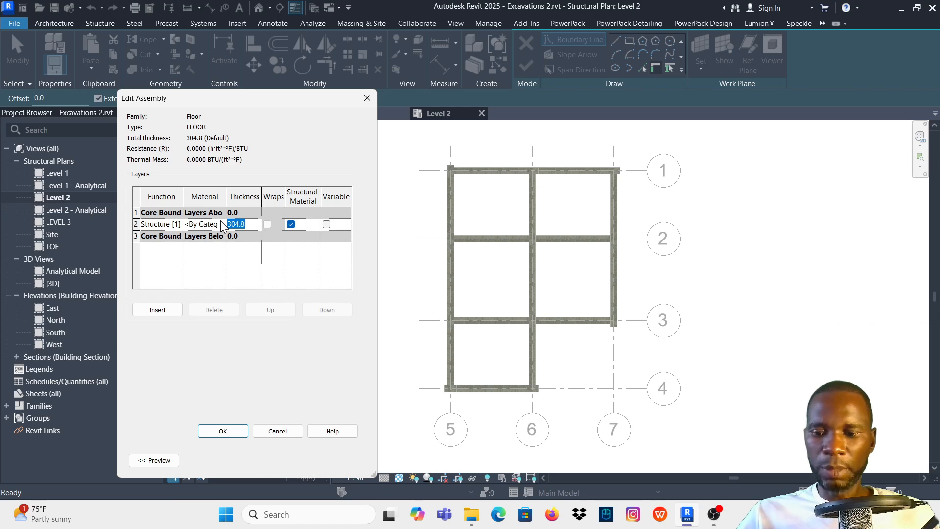
pyautogui.write('200')
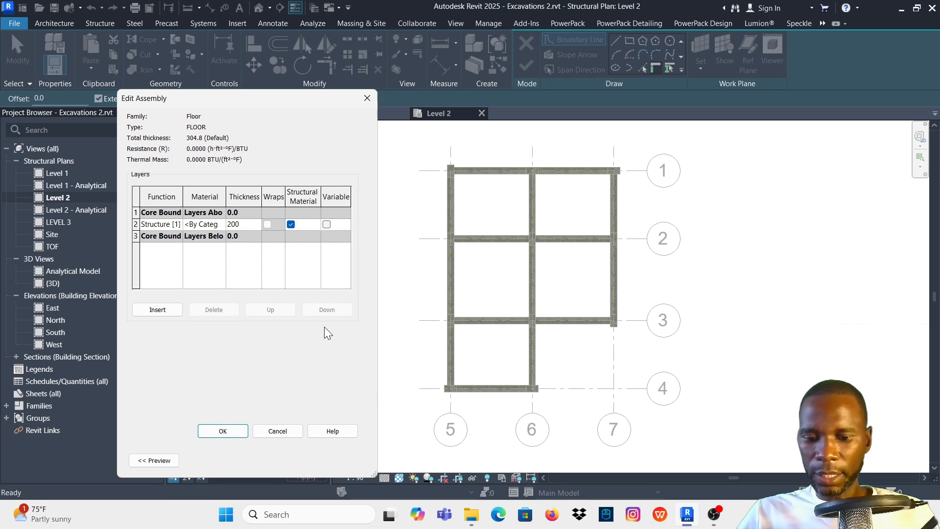
pyautogui.press('capslock')
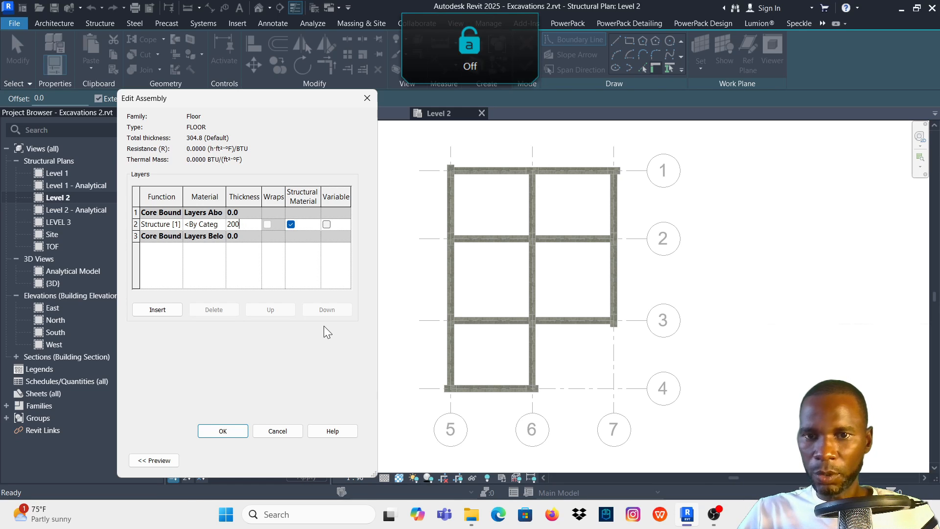
pyautogui.write('mm')
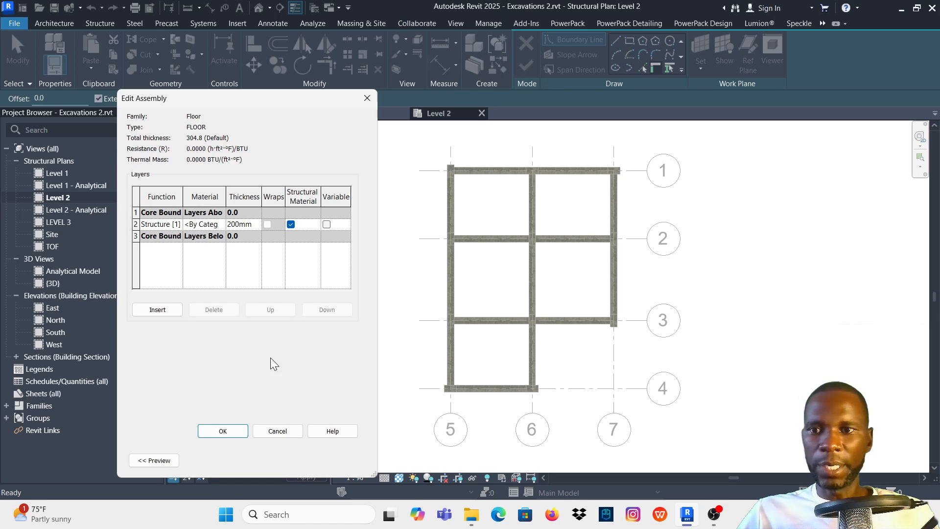
pyautogui.click(221, 431)
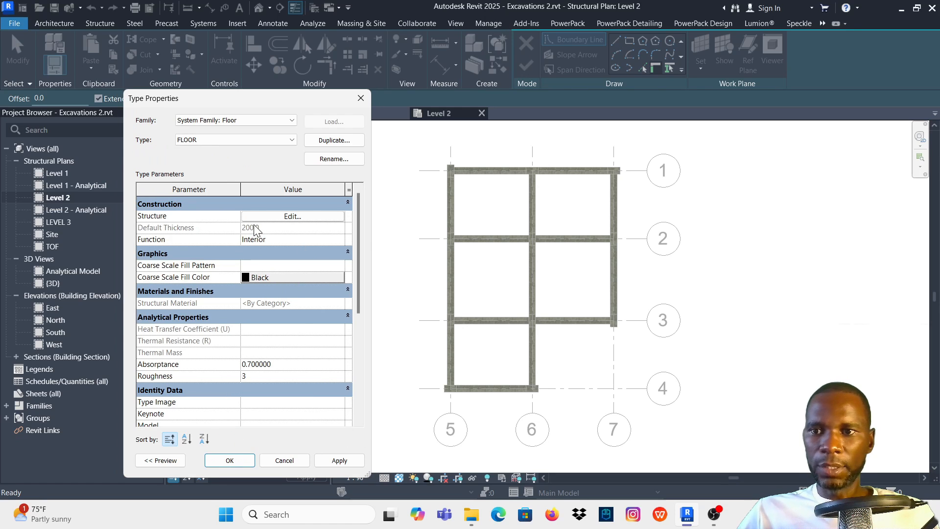
pyautogui.click(344, 461)
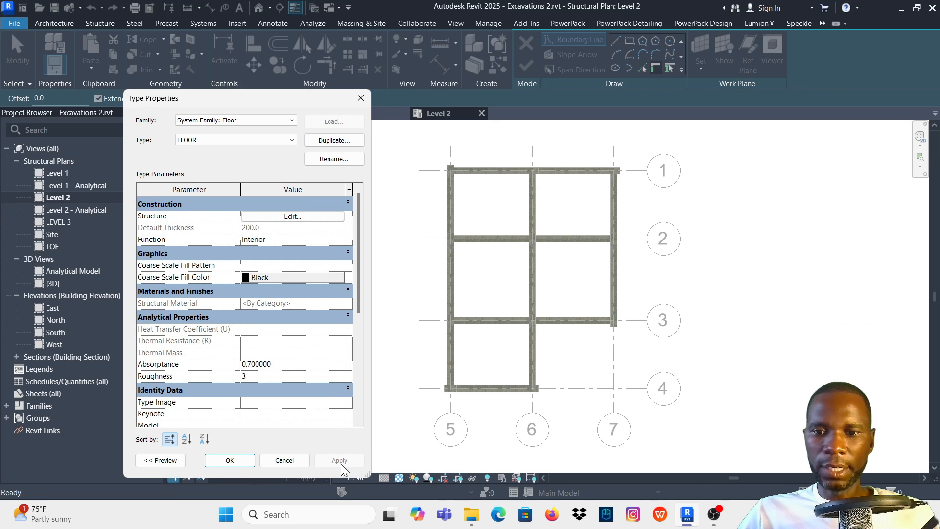
pyautogui.click(230, 461)
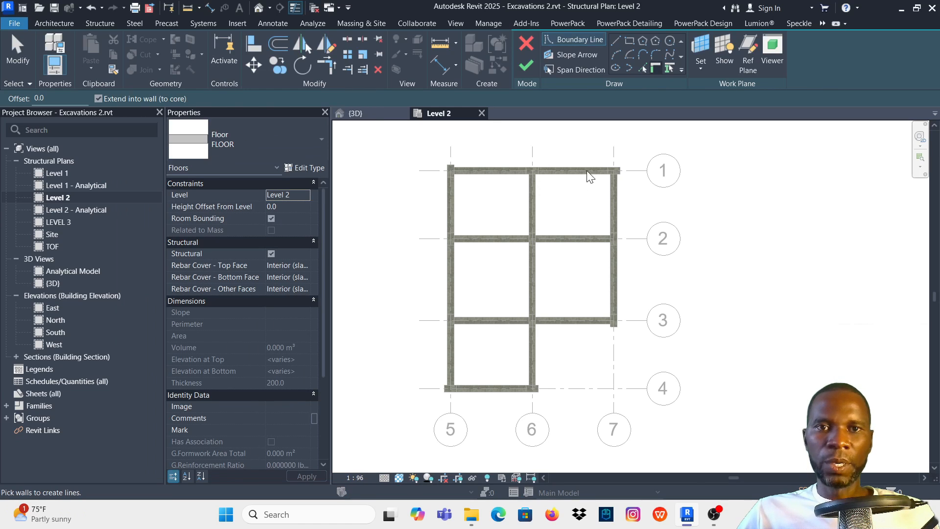
# - Pick the outer edges of the columns at gridline intersections 5-1 and 7-1 as floor boundary lines
pyautogui.scroll(-2, 501, 262)
pyautogui.scroll(2, 498, 218)
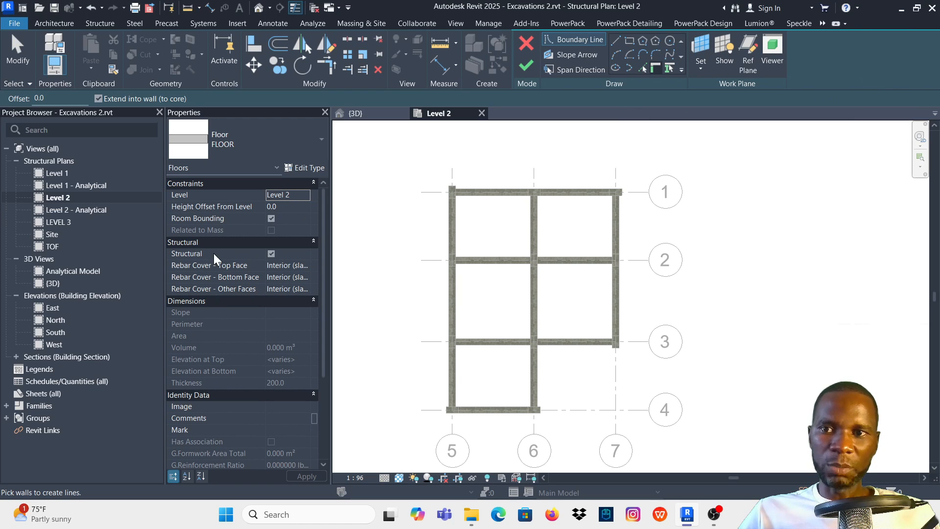
pyautogui.click(642, 68)
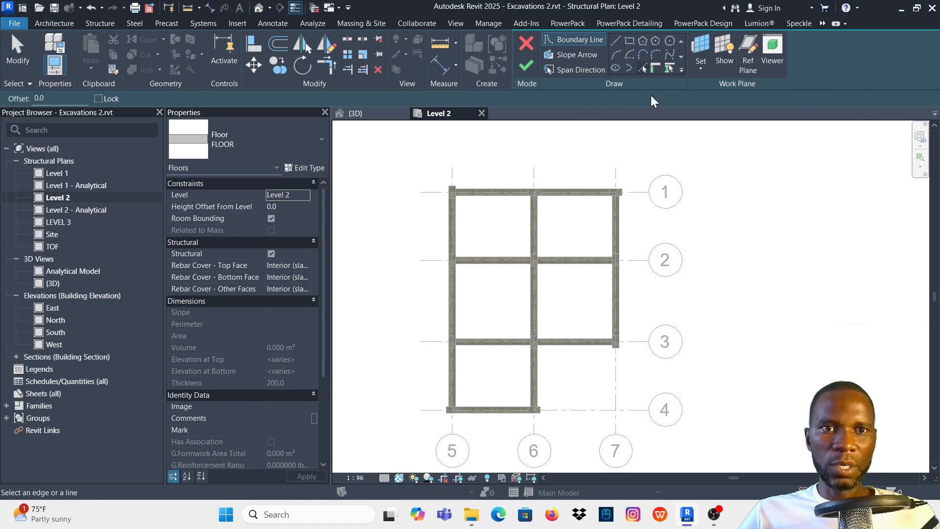
pyautogui.scroll(6, 451, 200)
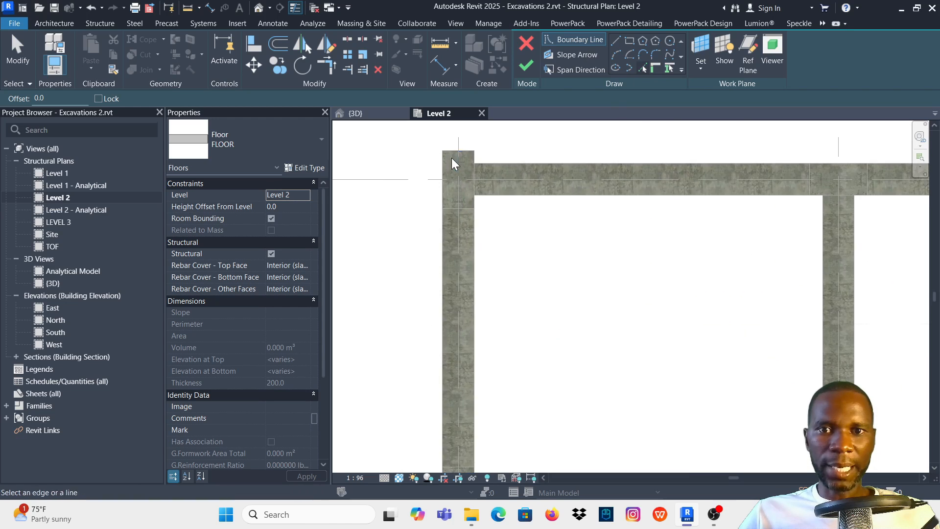
pyautogui.scroll(-8, 470, 157)
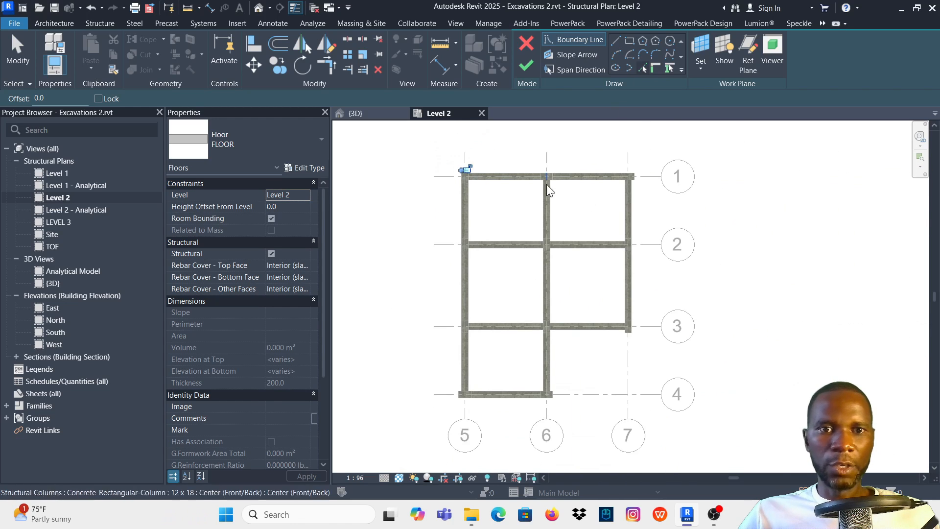
pyautogui.scroll(6, 632, 172)
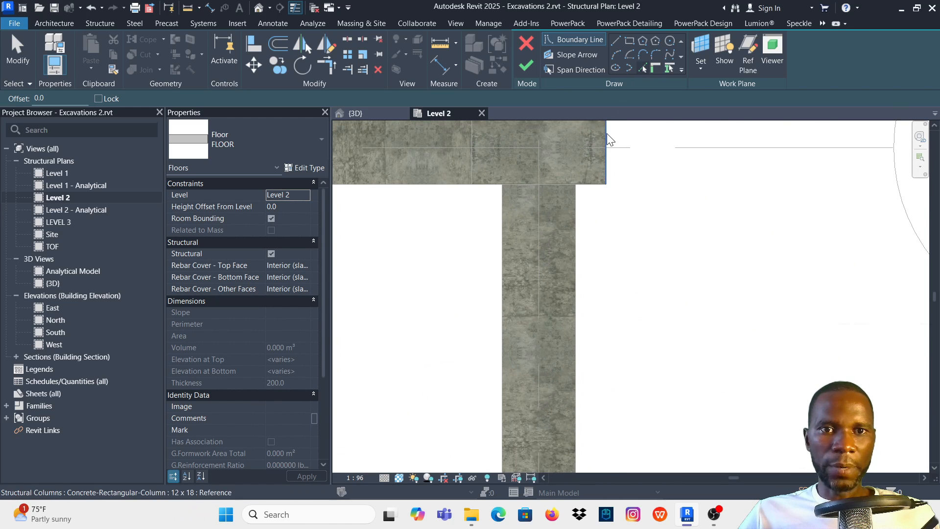
pyautogui.click(606, 135)
# - Add the outer edge of the column at 7-3, facing gridline 4, to the floor boundary
pyautogui.scroll(-3, 648, 161)
pyautogui.scroll(-4, 644, 162)
pyautogui.scroll(6, 636, 294)
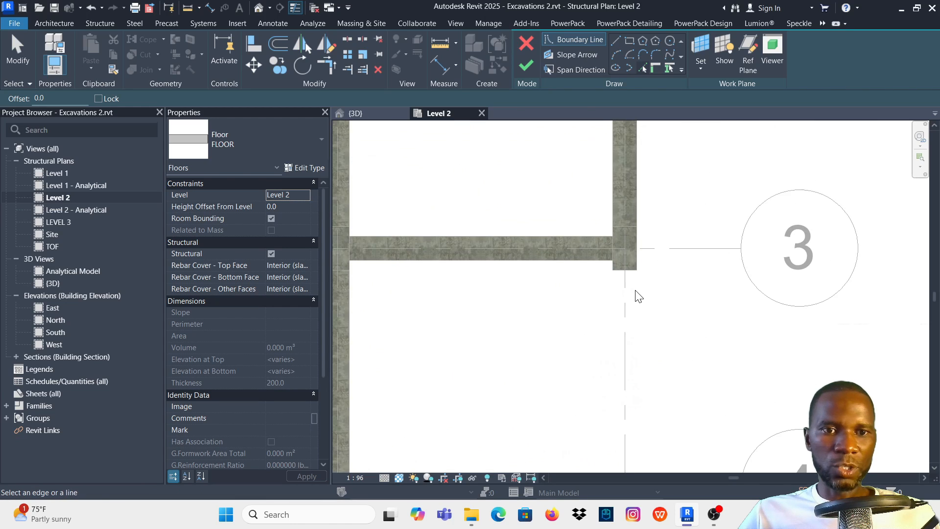
pyautogui.click(634, 236)
pyautogui.scroll(-5, 685, 195)
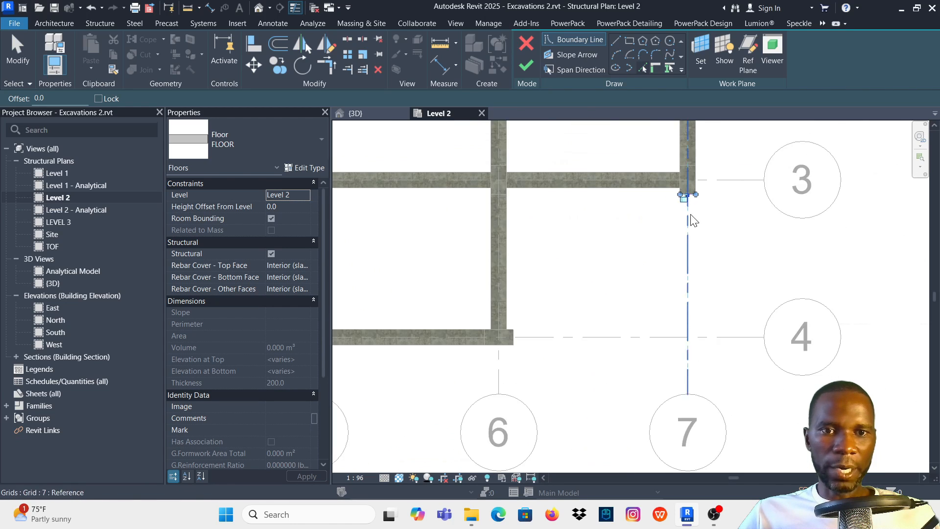
# - Pick boundary lines on the two outer edges of the column at 6-4 and the outer end edge of the column at 5-4
pyautogui.scroll(5, 567, 295)
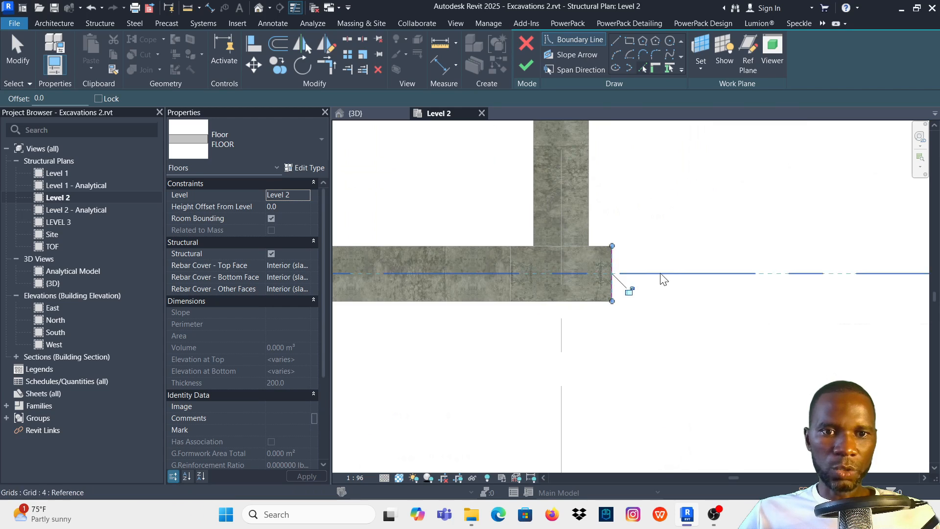
pyautogui.click(586, 284)
pyautogui.scroll(2, 633, 275)
pyautogui.scroll(-4, 703, 304)
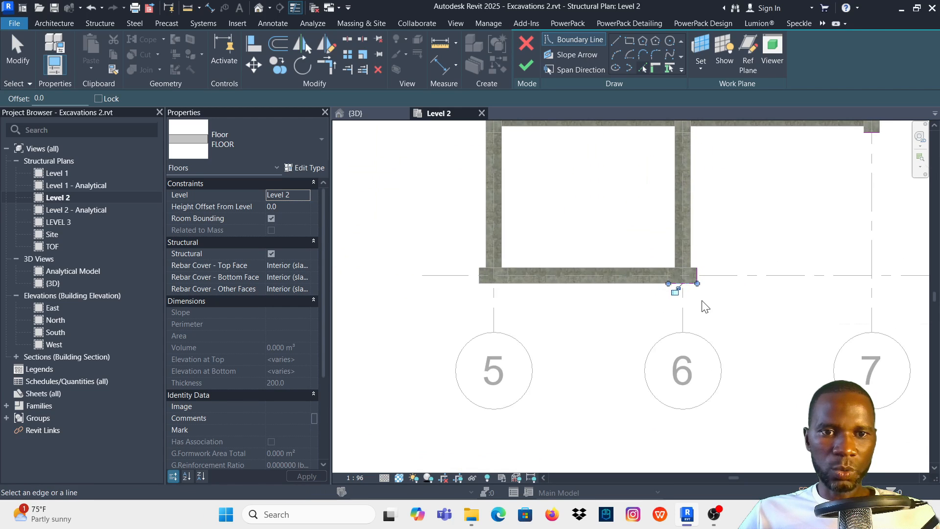
pyautogui.scroll(3, 553, 285)
pyautogui.scroll(2, 558, 274)
pyautogui.click(559, 268)
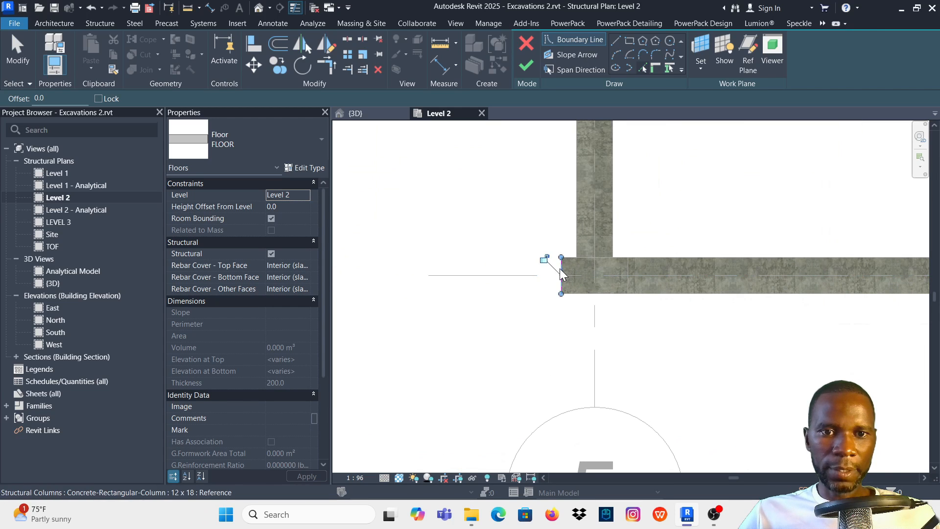
pyautogui.scroll(-4, 471, 323)
pyautogui.scroll(-3, 471, 323)
pyautogui.scroll(5, 489, 225)
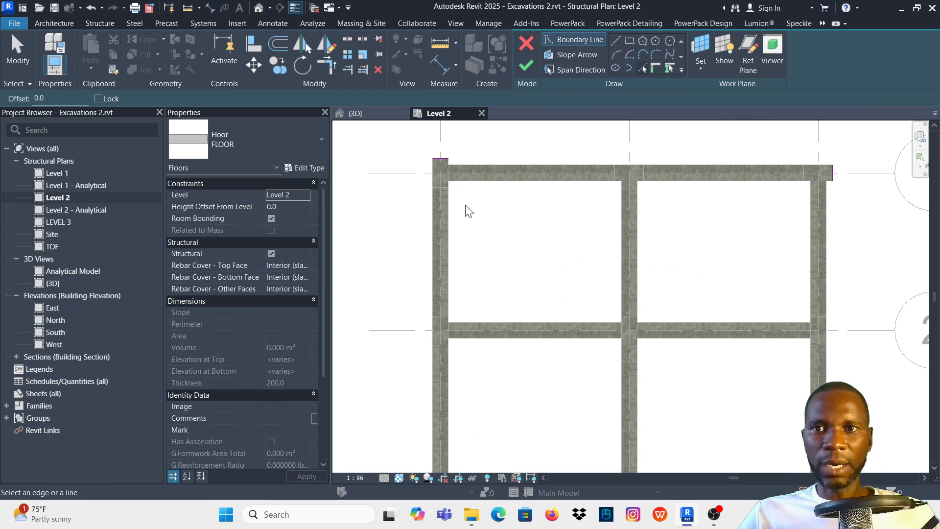
# - Use Trim/Extend to Corner to join the boundary line above gridline 1 with the one outside gridline 5
pyautogui.click(330, 67)
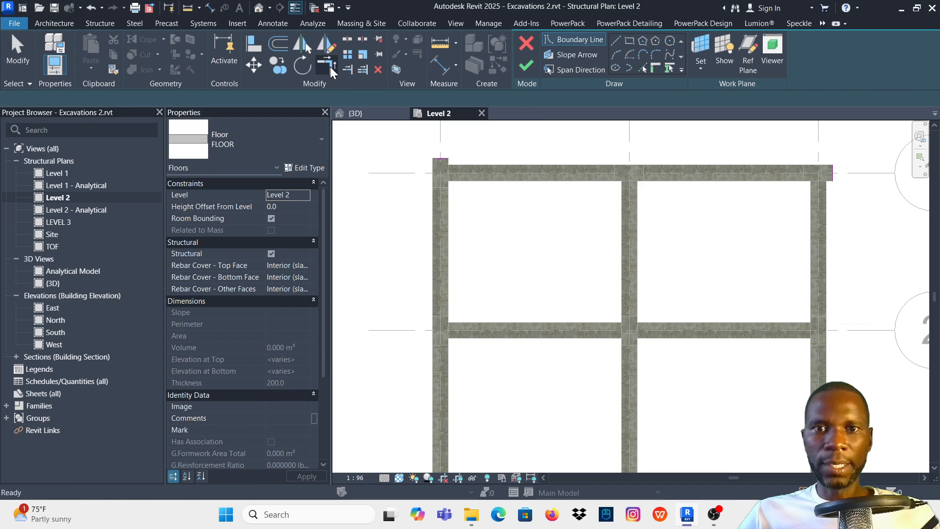
pyautogui.scroll(3, 447, 171)
pyautogui.click(431, 145)
pyautogui.scroll(-5, 440, 149)
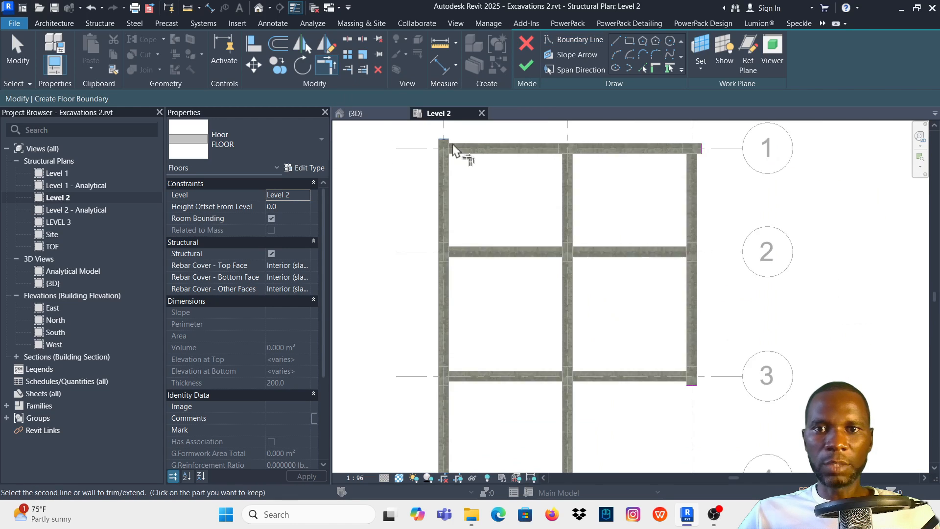
pyautogui.scroll(4, 455, 289)
pyautogui.scroll(3, 440, 332)
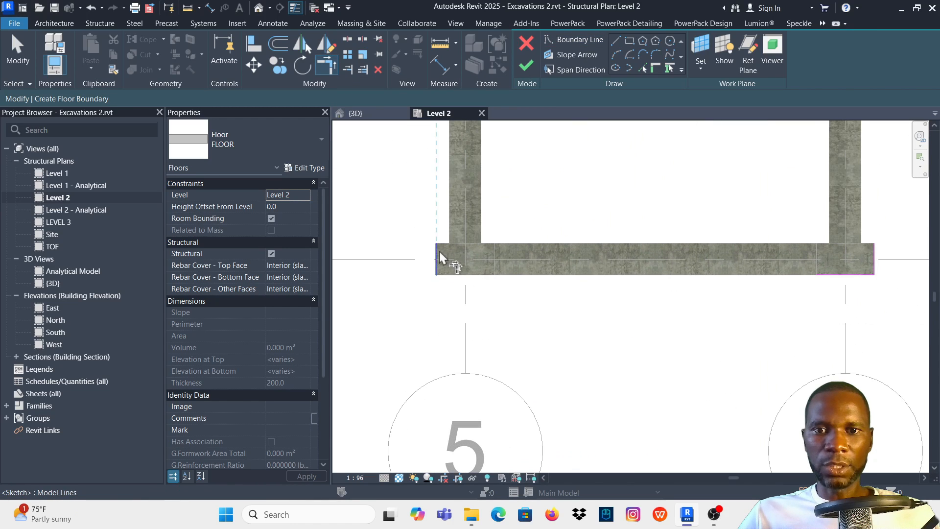
pyautogui.click(436, 258)
# - Extend the boundary line below gridline 4 to form corners with the lines outside gridlines 5 and 6
pyautogui.scroll(-2, 433, 319)
pyautogui.scroll(4, 664, 298)
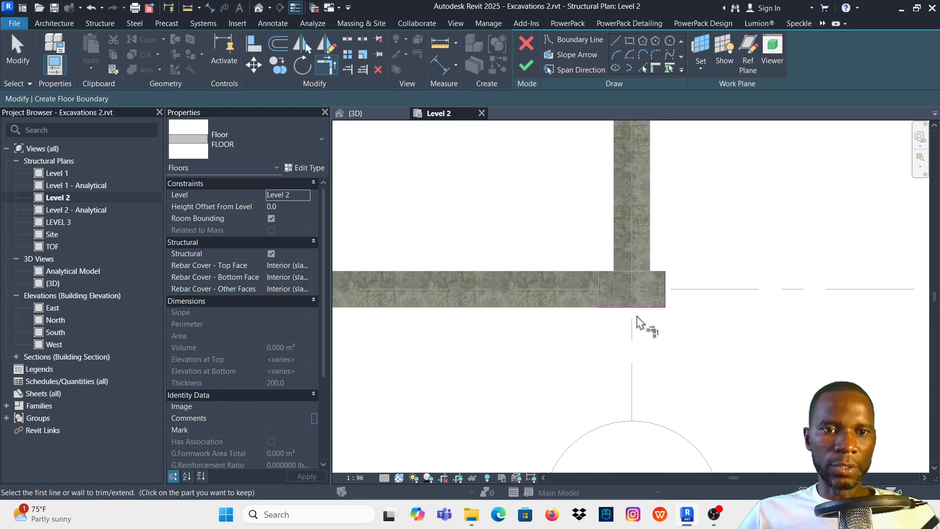
pyautogui.scroll(-3, 650, 321)
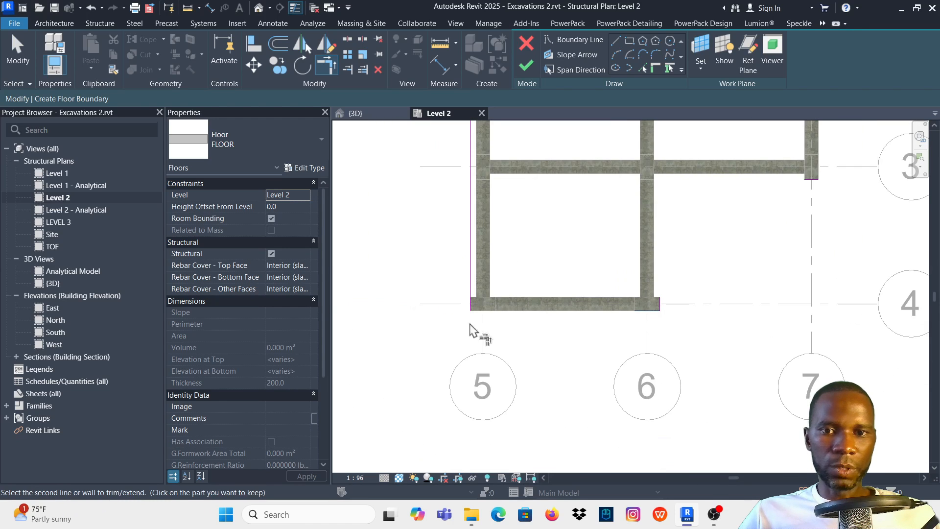
pyautogui.click(514, 308)
pyautogui.scroll(4, 651, 316)
pyautogui.scroll(-2, 541, 342)
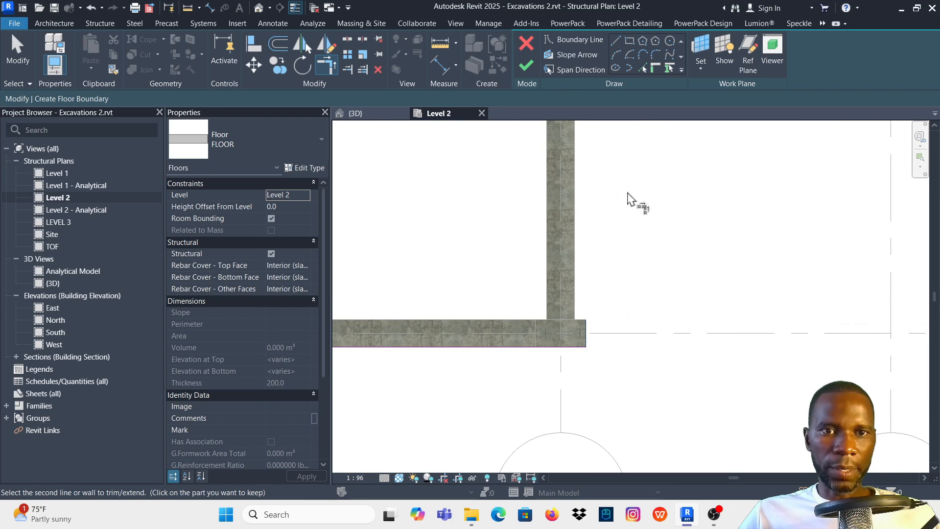
# - Join the boundary line below gridline 3 with the lines beside gridlines 6 and 7, forming the slab's notch
pyautogui.scroll(-3, 604, 232)
pyautogui.scroll(3, 713, 177)
pyautogui.click(704, 173)
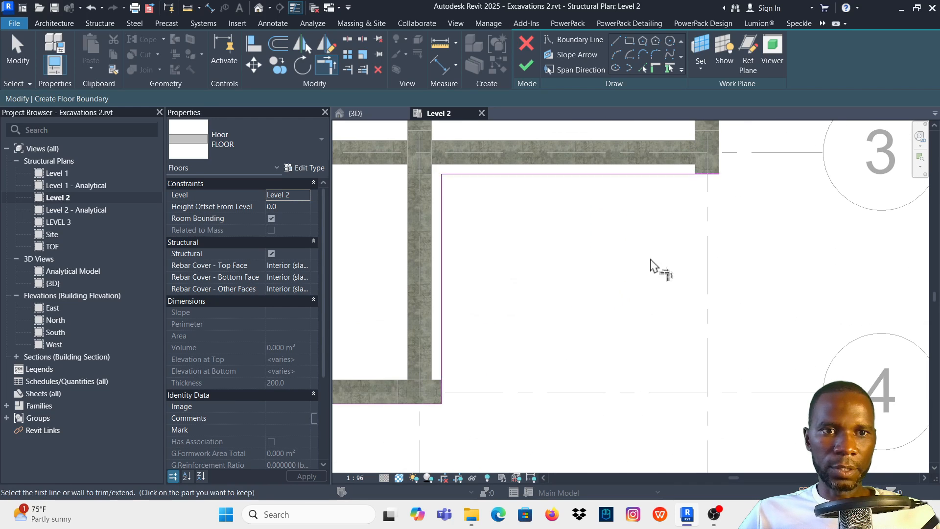
pyautogui.scroll(-4, 649, 259)
pyautogui.scroll(3, 674, 228)
pyautogui.click(671, 209)
pyautogui.scroll(-9, 612, 319)
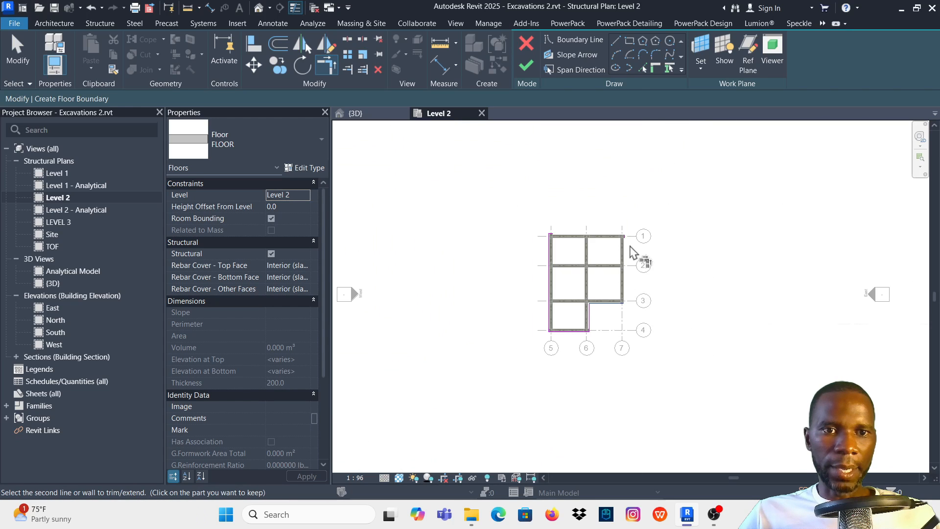
pyautogui.scroll(8, 632, 252)
pyautogui.click(620, 210)
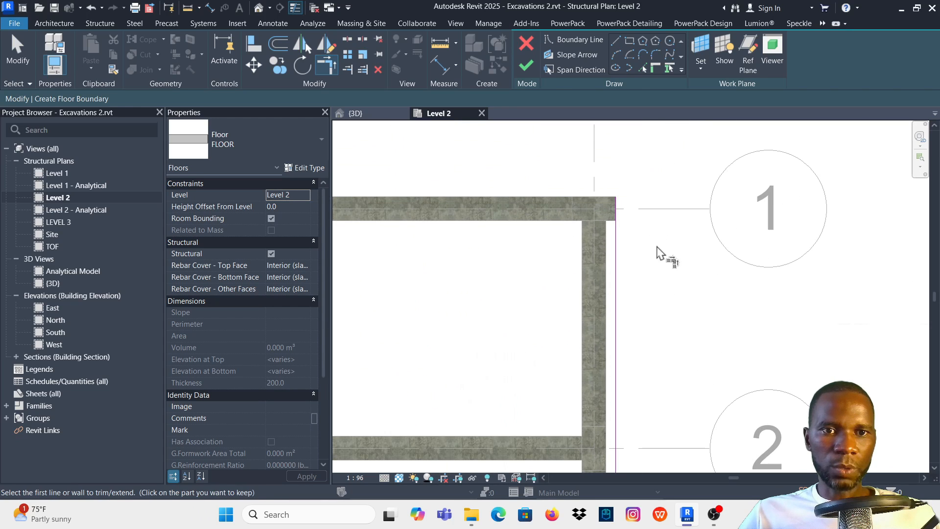
# - Close the floor boundary by joining the lines outside gridlines 7 and 1 into a corner
pyautogui.click(618, 254)
pyautogui.scroll(-2, 760, 225)
pyautogui.scroll(5, 524, 230)
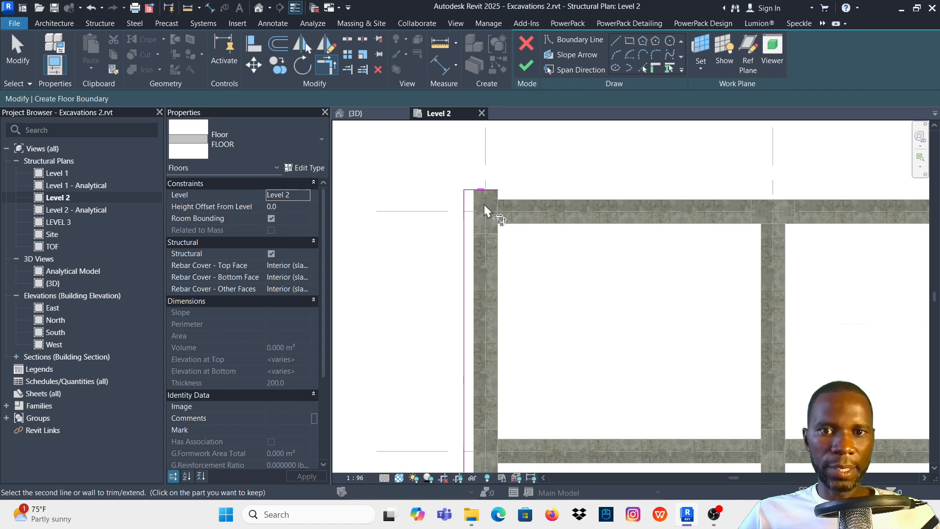
pyautogui.click(485, 196)
pyautogui.scroll(-5, 470, 190)
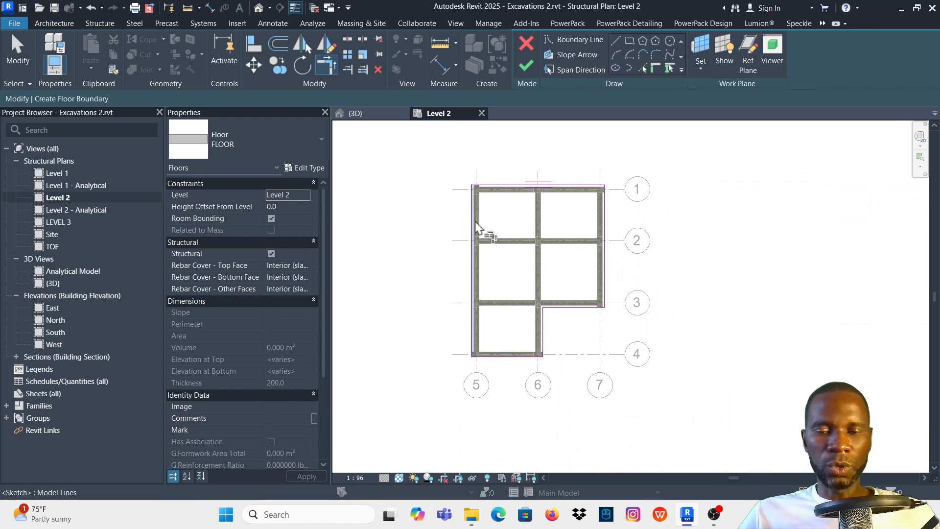
# - Finish the boundary sketch to create the FLOOR slab on Level 2
pyautogui.click(527, 66)
pyautogui.click(747, 238)
pyautogui.scroll(3, 556, 237)
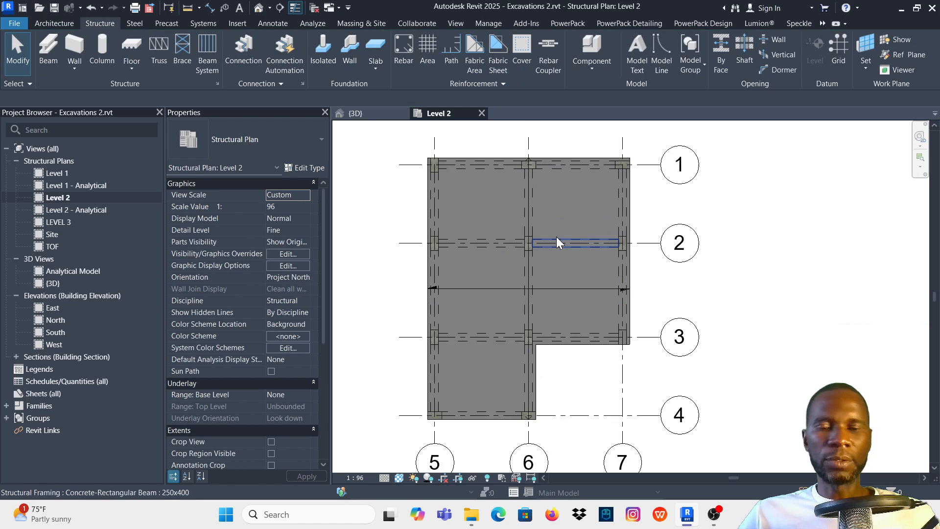
# - Open the 3D view and examine how the Level 2 slab sits on the beams and columns
pyautogui.click(355, 113)
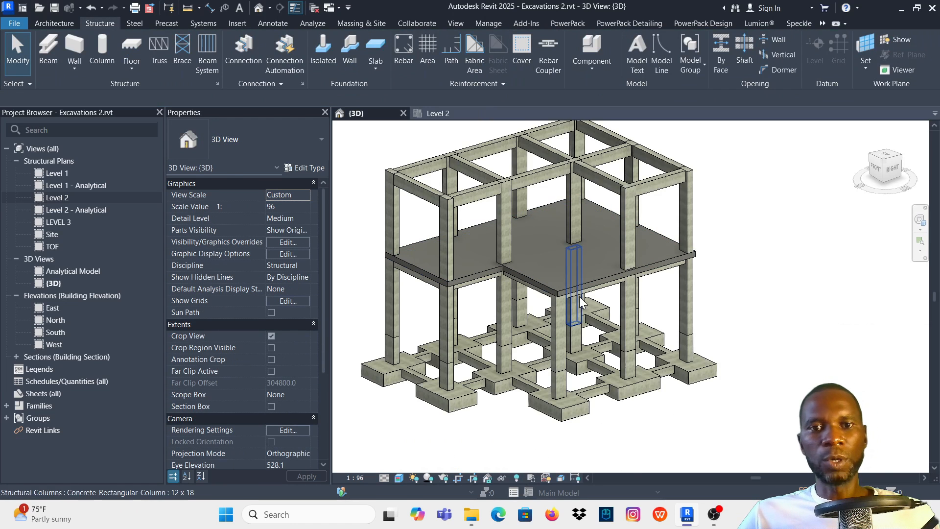
pyautogui.scroll(4, 553, 252)
pyautogui.scroll(-5, 607, 323)
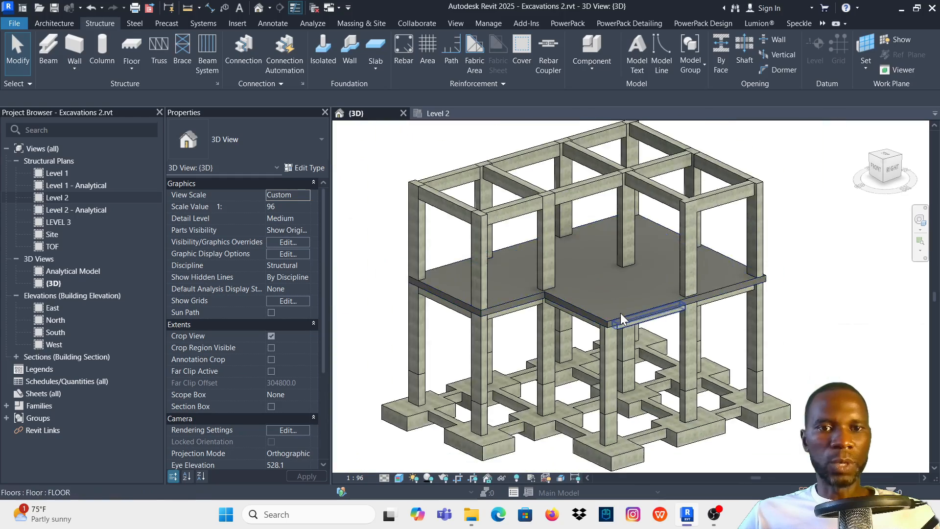
pyautogui.scroll(5, 480, 294)
pyautogui.scroll(-2, 504, 294)
pyautogui.scroll(3, 624, 295)
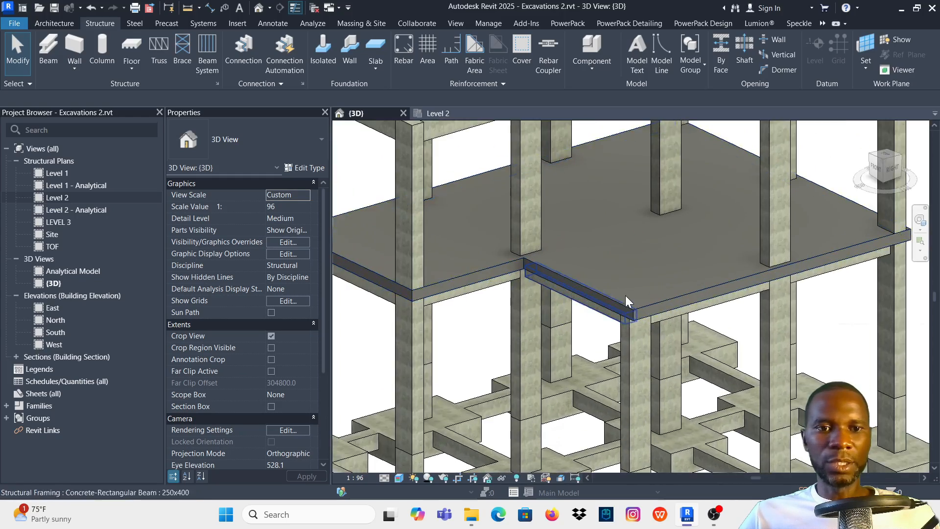
# - Select the Level 2 slab and review the layer structure of its FLOOR type, closing the dialogs without changes
pyautogui.click(641, 316)
pyautogui.scroll(-3, 640, 313)
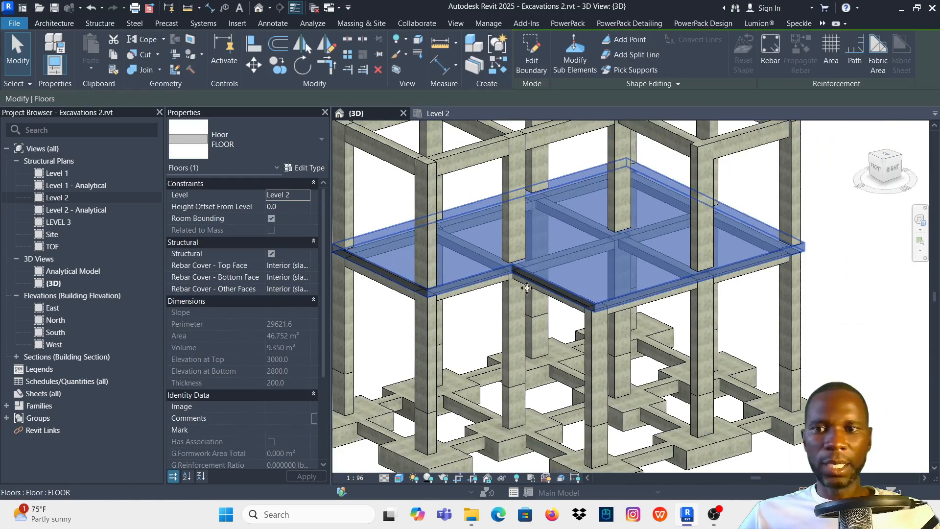
pyautogui.click(307, 168)
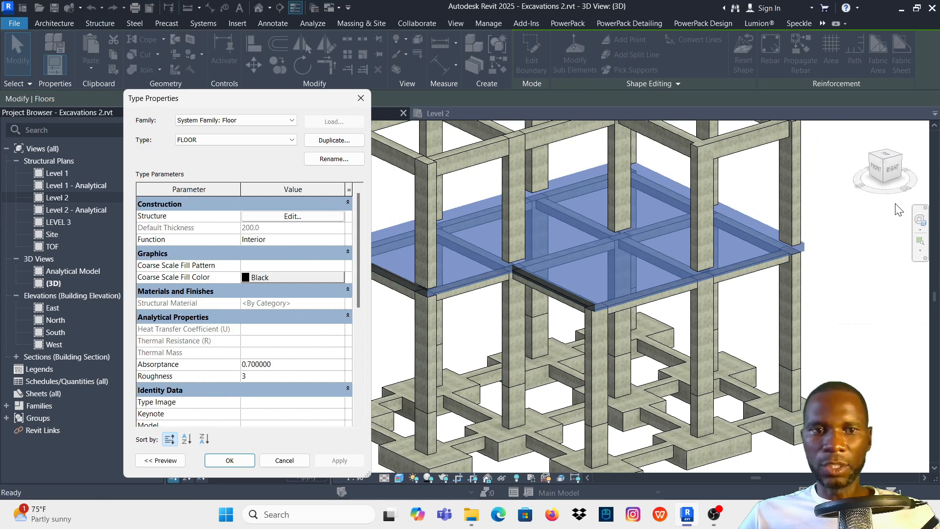
pyautogui.click(293, 215)
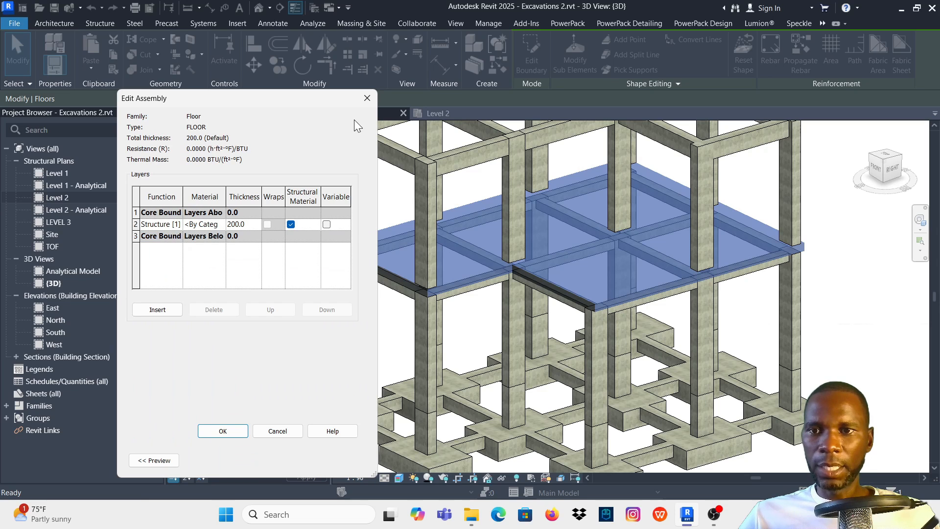
pyautogui.click(367, 97)
pyautogui.click(353, 96)
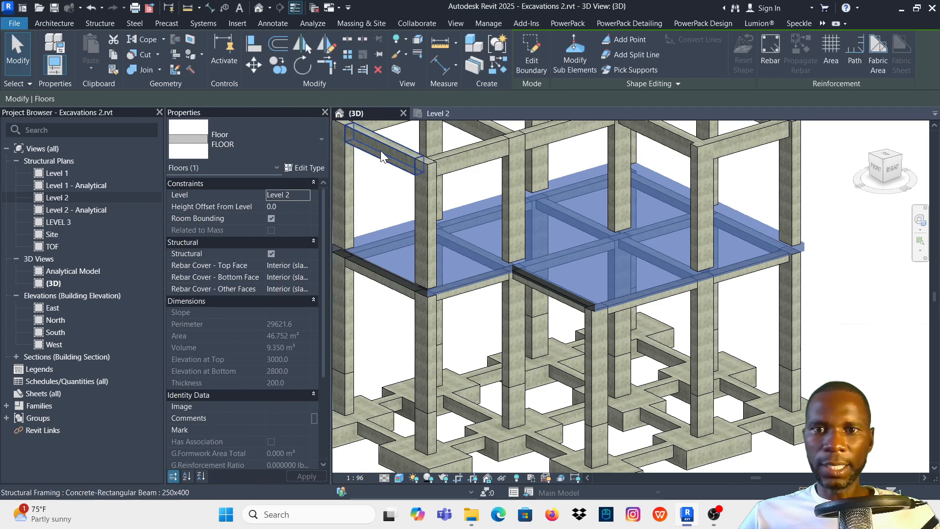
# - Check the structural material assigned to the 12 x 18 concrete column at 4-6 above Level 2
pyautogui.click(388, 181)
pyautogui.click(429, 196)
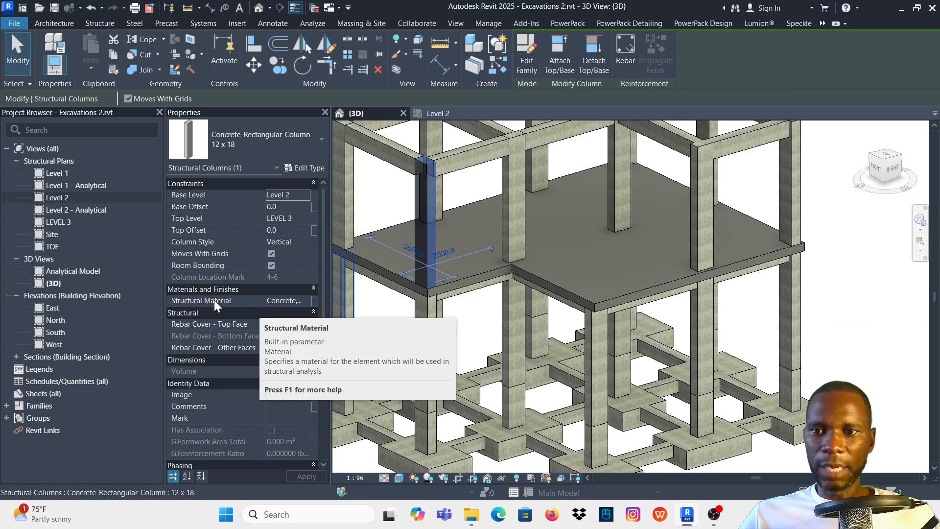
pyautogui.click(272, 301)
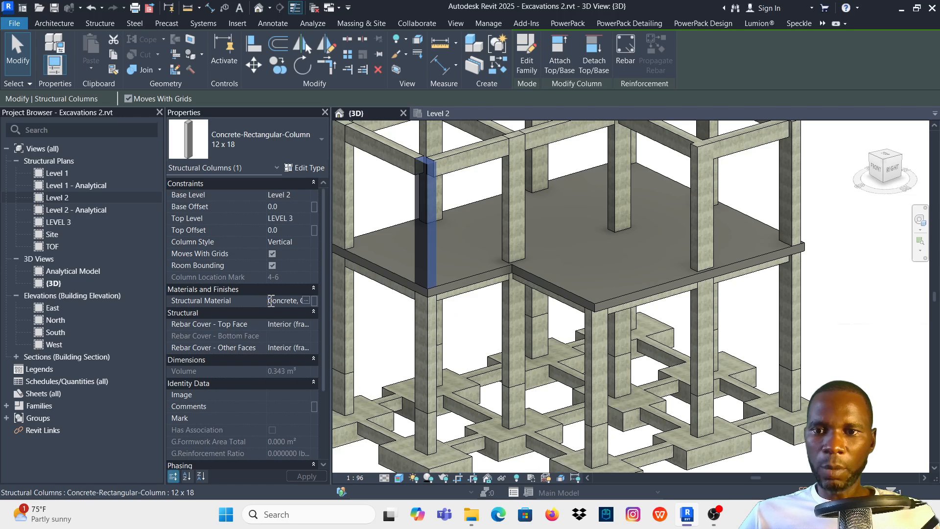
pyautogui.moveTo(271, 301); pyautogui.dragTo(311, 305)
pyautogui.hotkey('ctrl', 'c')
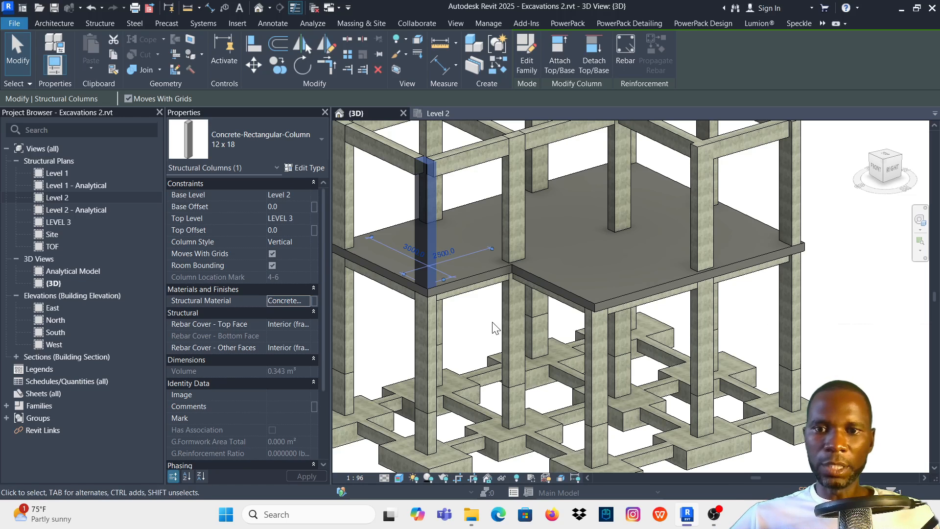
pyautogui.press('Escape')
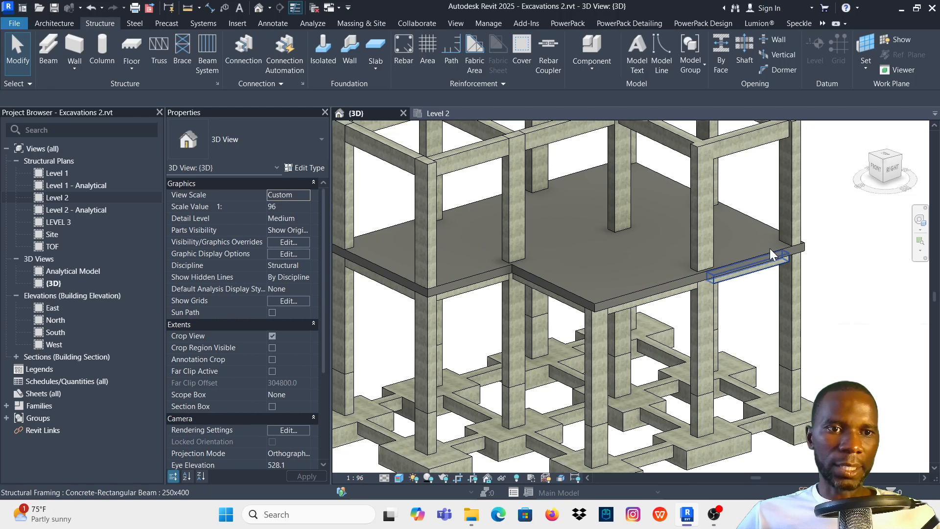
# - Assign the Concrete, Cast-in-Place gray material to the structure layer of the Level 2 slab's FLOOR type and apply the change
pyautogui.click(794, 254)
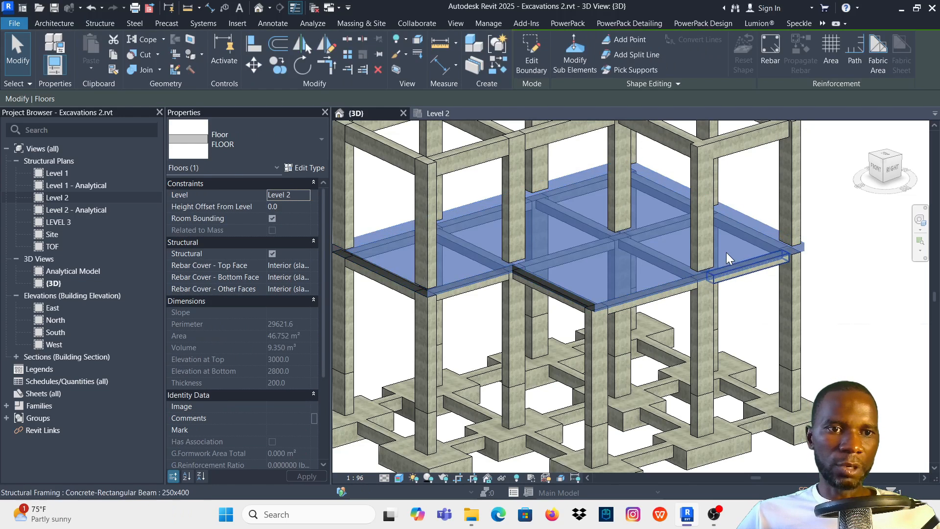
pyautogui.click(299, 169)
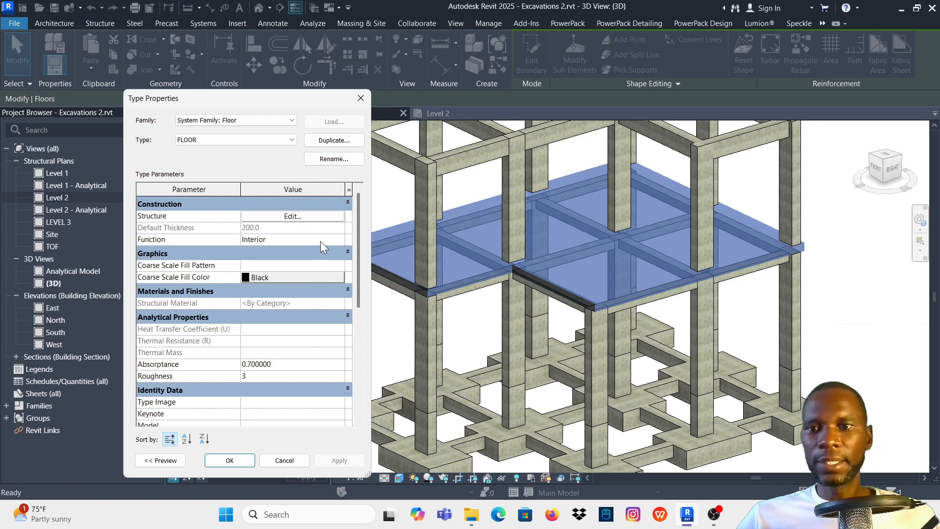
pyautogui.click(292, 217)
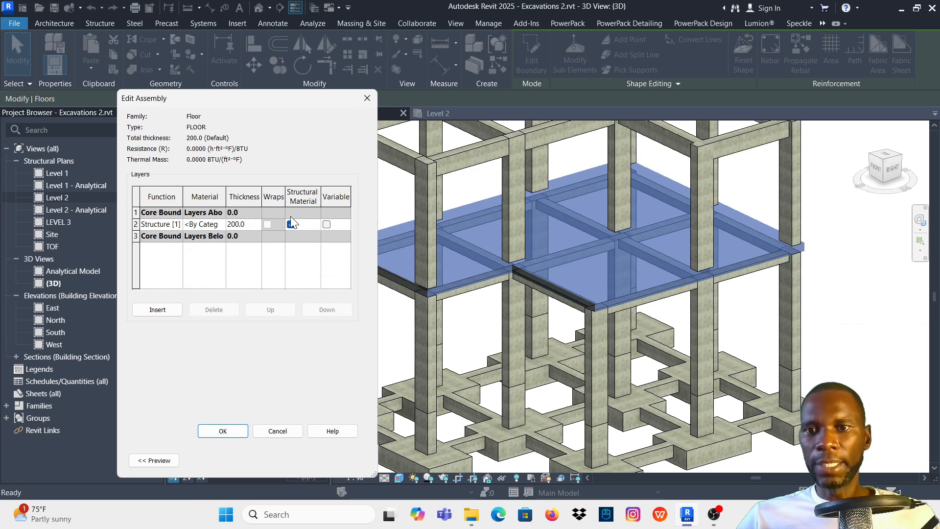
pyautogui.click(201, 226)
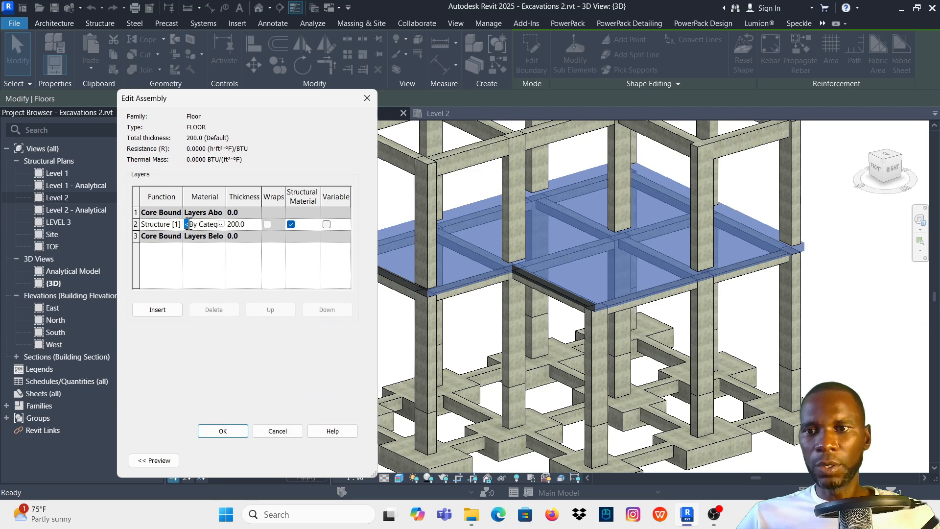
pyautogui.moveTo(186, 224); pyautogui.dragTo(229, 223)
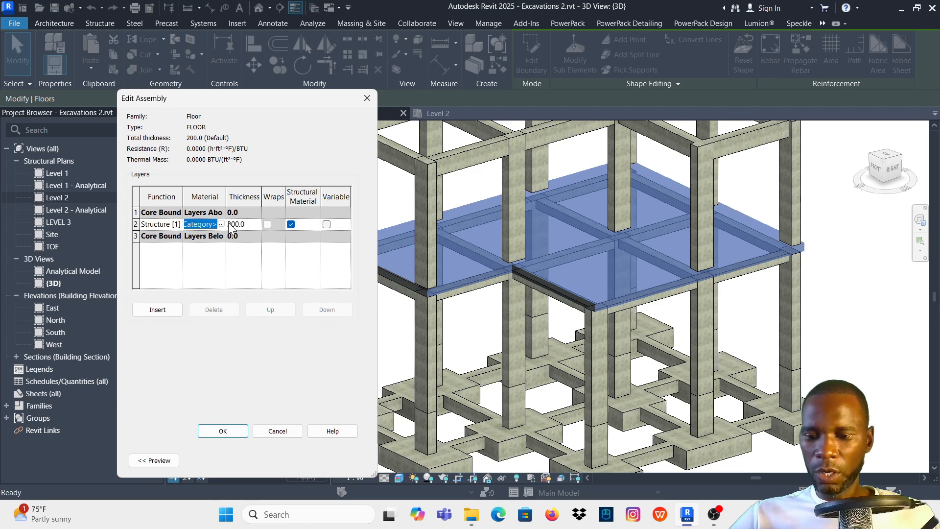
pyautogui.hotkey('ctrl', 'v')
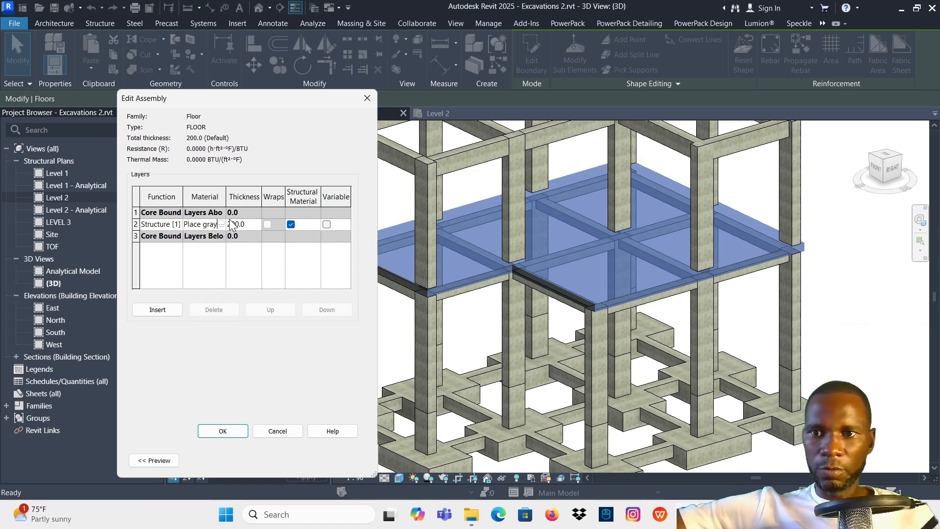
pyautogui.click(223, 431)
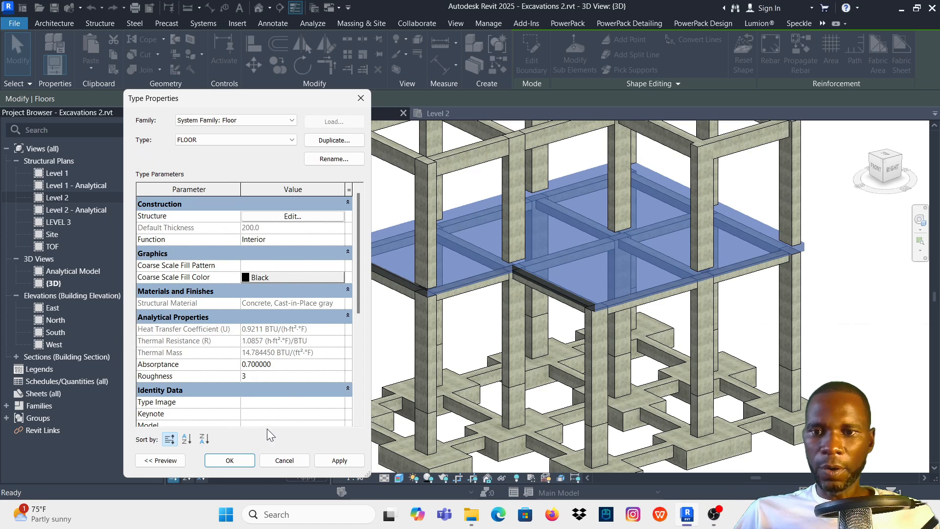
pyautogui.click(337, 460)
pyautogui.click(230, 460)
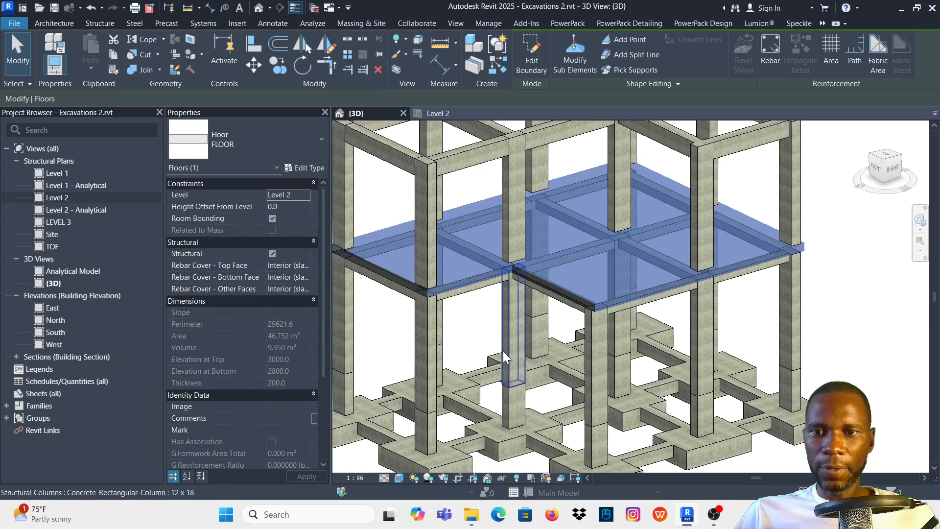
# - Deselect the slab and examine its concrete appearance within the frame in the 3D view
pyautogui.click(869, 270)
pyautogui.scroll(-3, 742, 255)
pyautogui.scroll(2, 741, 254)
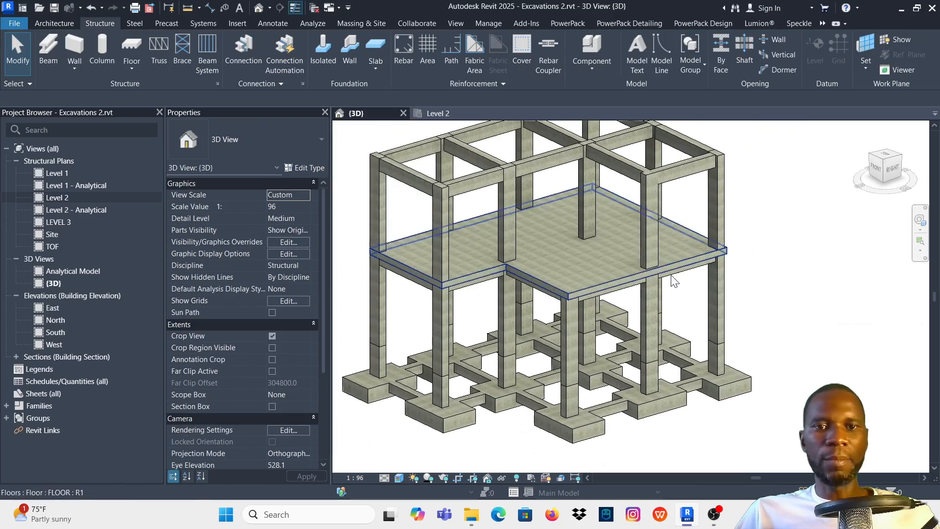
pyautogui.scroll(2, 628, 306)
pyautogui.scroll(-3, 628, 306)
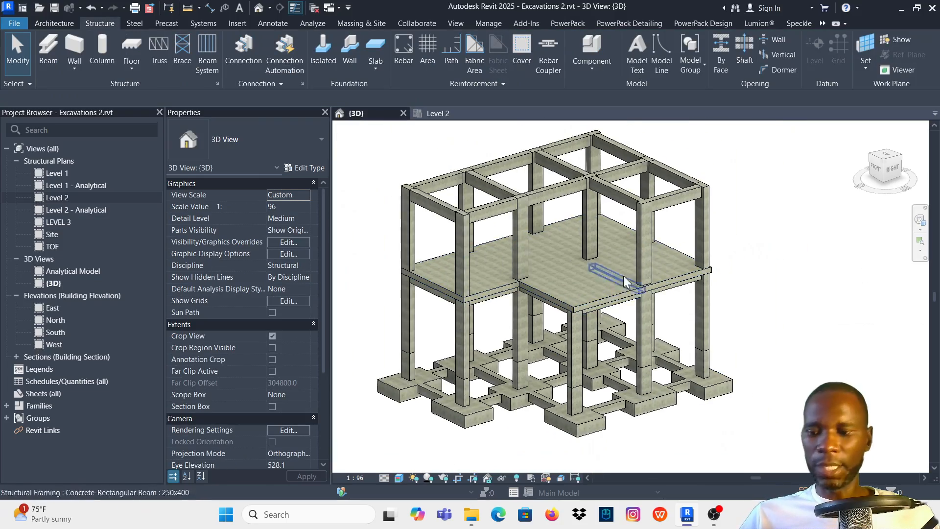
pyautogui.keyDown('shift'); pyautogui.moveTo(623, 275); pyautogui.dragTo(568, 285, button='middle'); pyautogui.keyUp('shift')
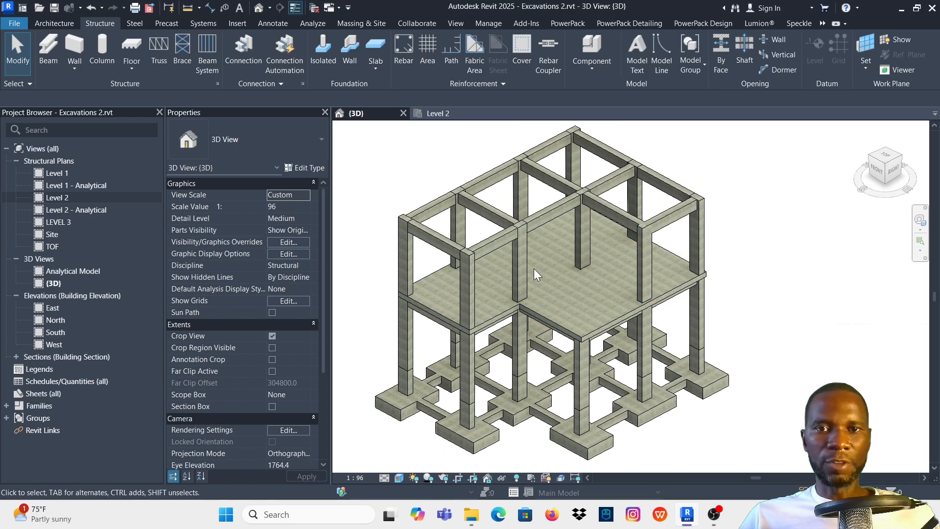
# - Open the Level 2 structural plan with the whole slab in view
pyautogui.click(442, 115)
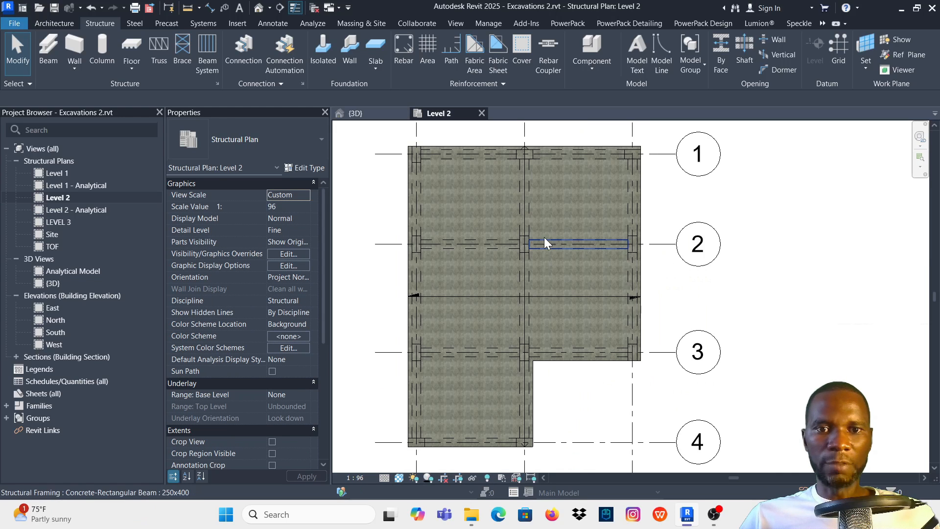
pyautogui.scroll(-2, 591, 276)
pyautogui.scroll(2, 560, 359)
pyautogui.scroll(-1, 548, 355)
pyautogui.click(542, 350)
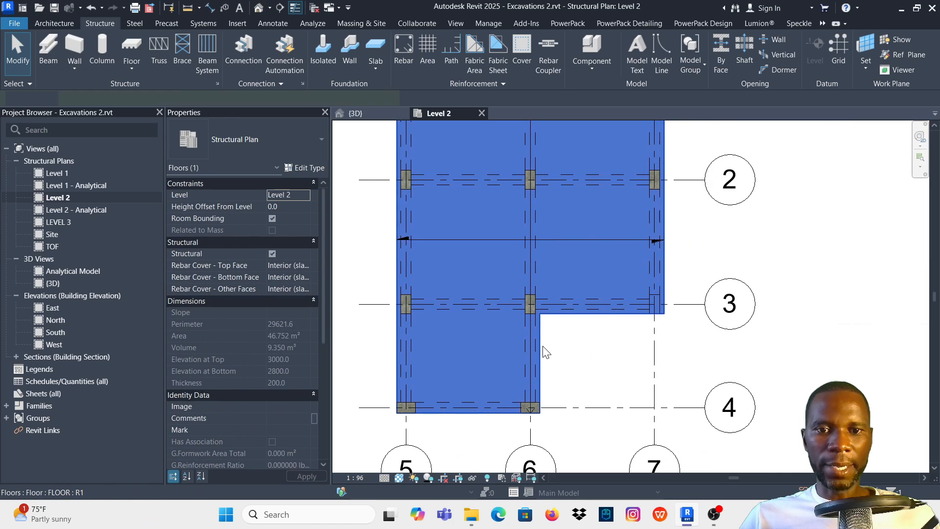
pyautogui.scroll(-3, 508, 356)
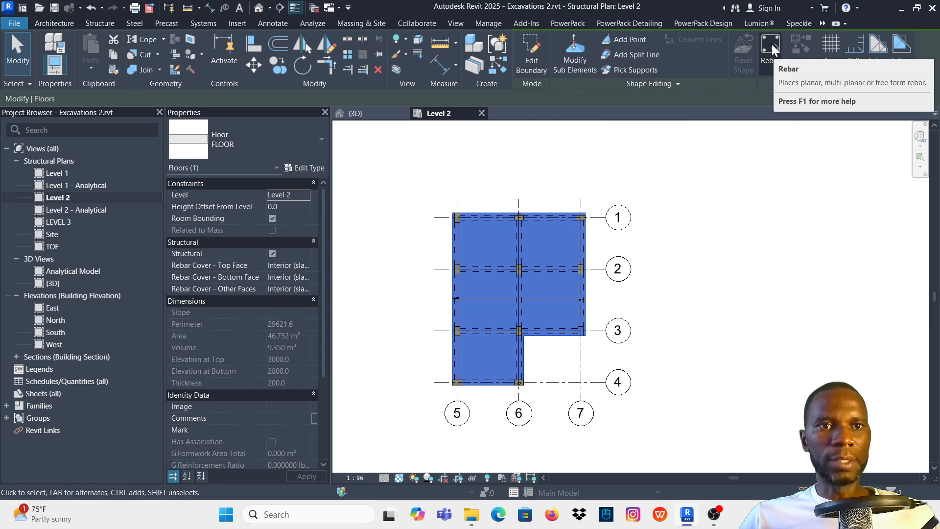
pyautogui.press('Escape')
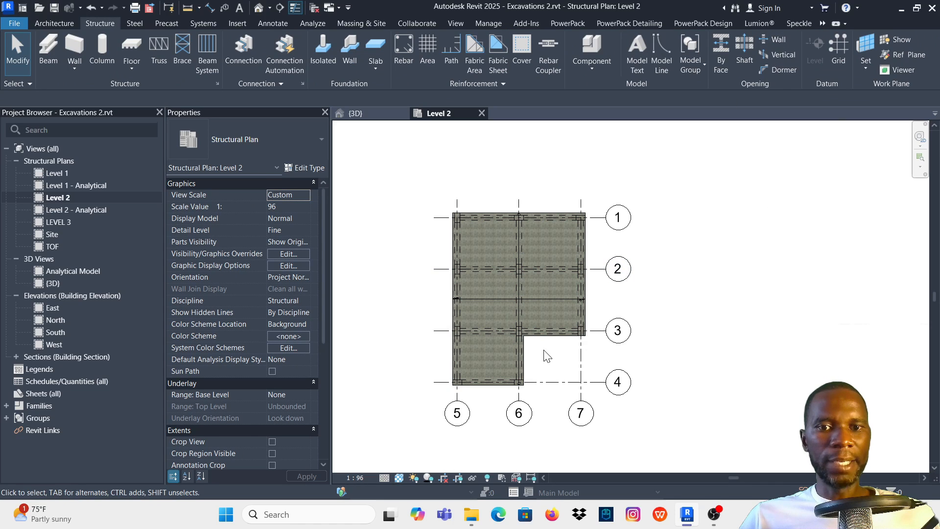
pyautogui.scroll(3, 547, 356)
pyautogui.click(557, 329)
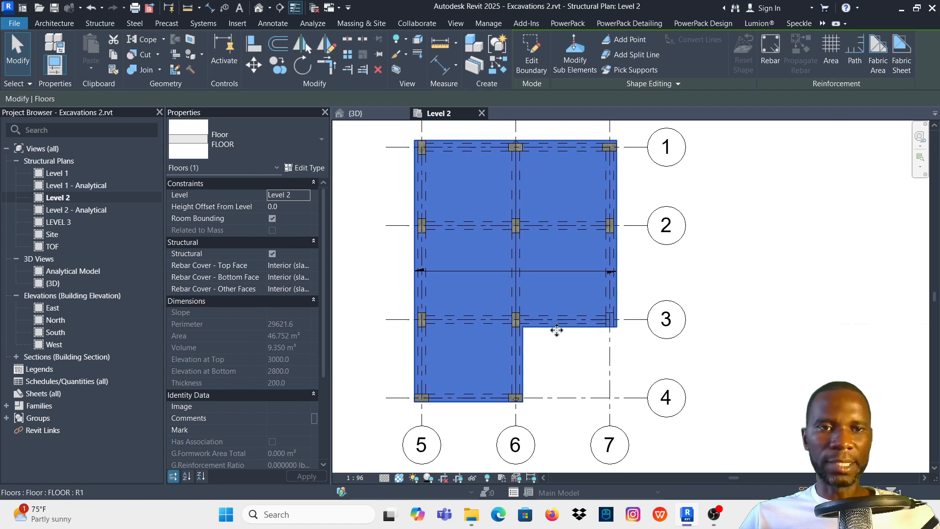
pyautogui.click(771, 44)
pyautogui.click(499, 284)
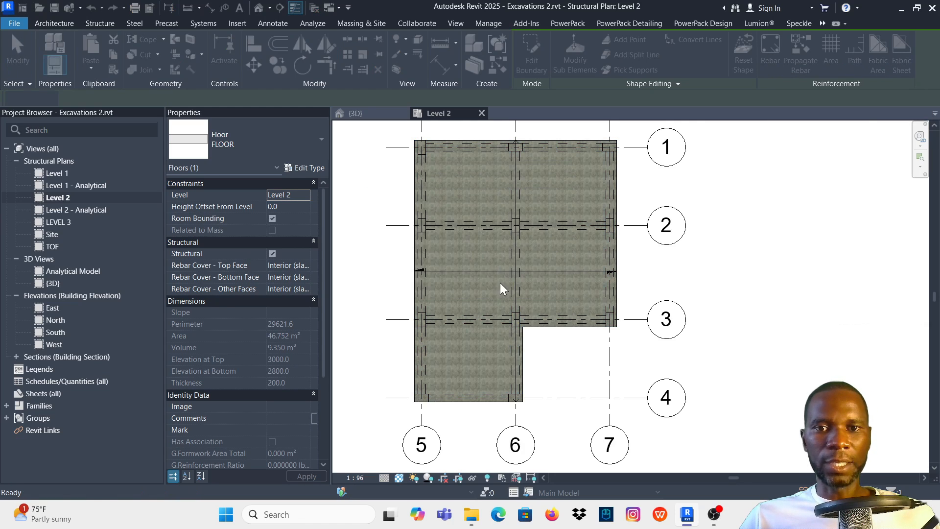
pyautogui.scroll(-1, 450, 316)
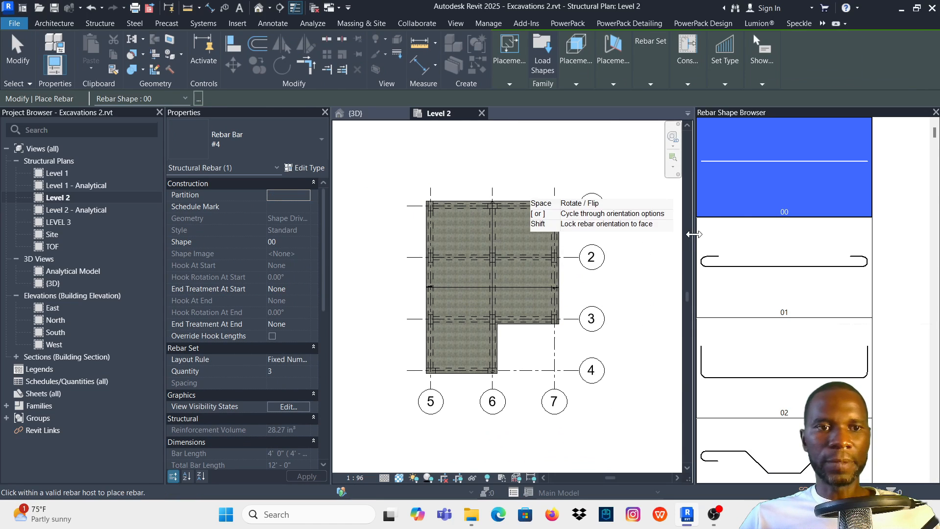
pyautogui.moveTo(692, 234); pyautogui.dragTo(786, 225)
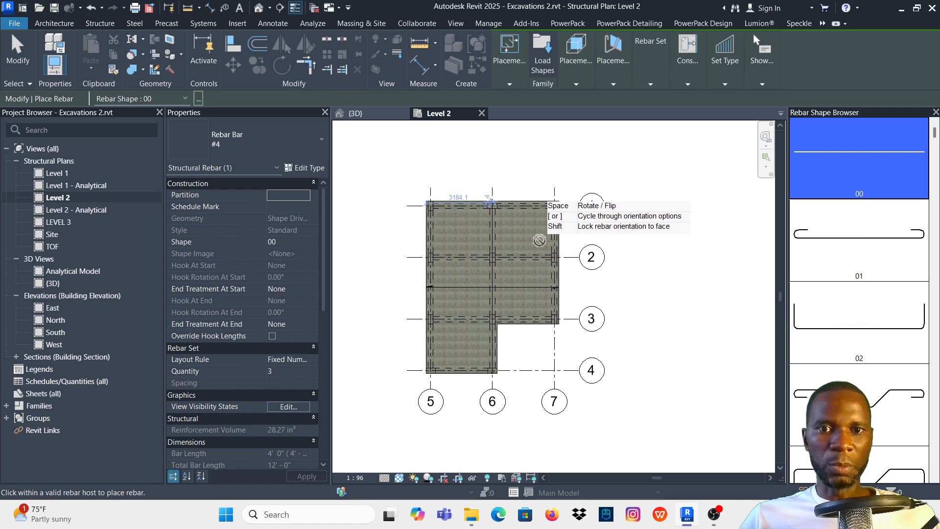
pyautogui.press('Escape')
pyautogui.press('Escape')
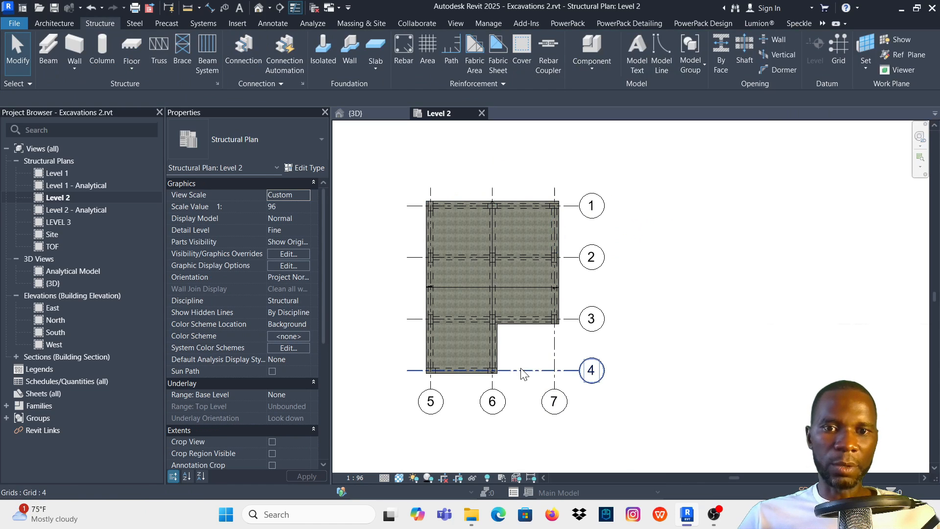
# - Start an area reinforcement sketch hosted on the Level 2 floor slab, accepting the default rebar shape hook settings
pyautogui.scroll(3, 506, 354)
pyautogui.scroll(1, 501, 341)
pyautogui.click(487, 327)
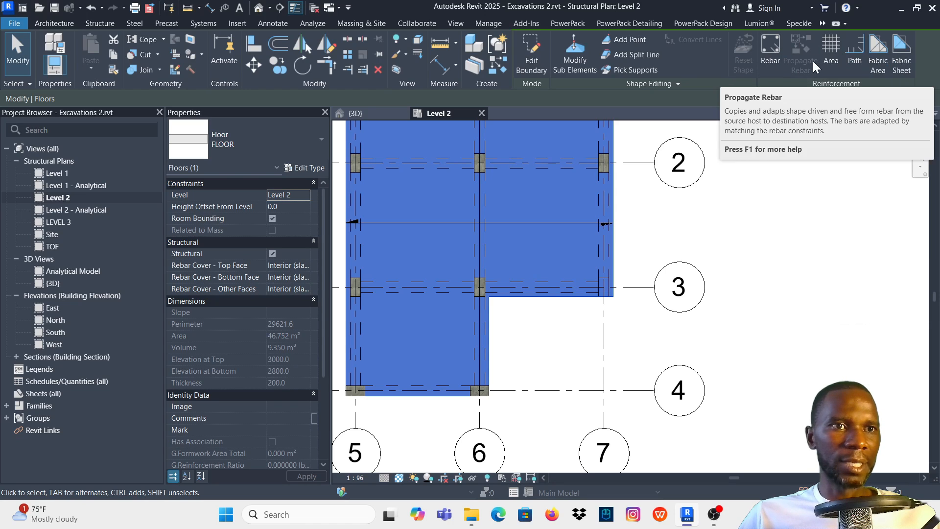
pyautogui.click(830, 46)
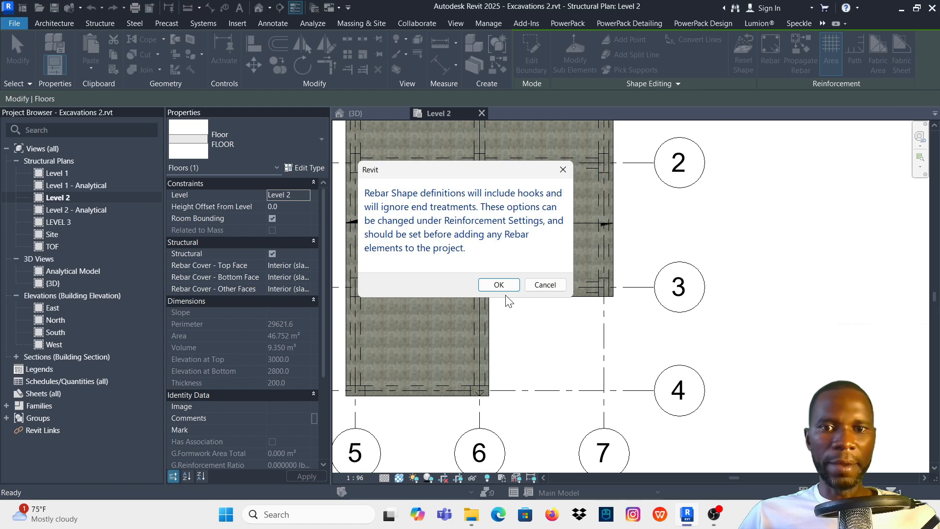
pyautogui.click(500, 284)
pyautogui.scroll(-5, 528, 311)
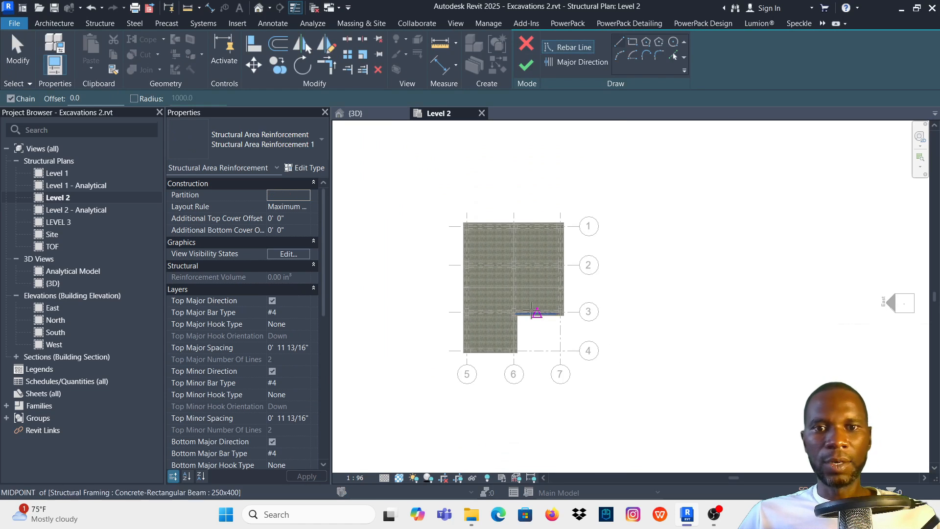
pyautogui.scroll(3, 532, 311)
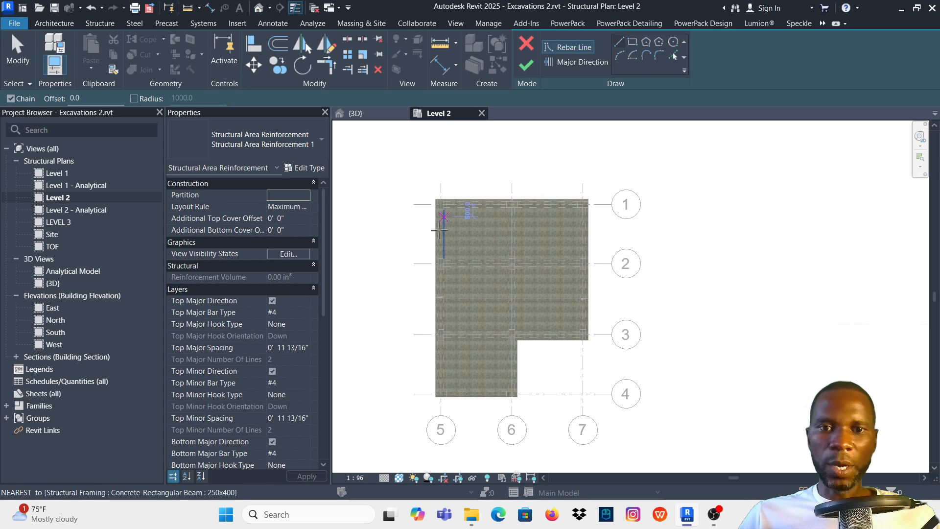
# - Turn off the top major and top minor direction layers of the area reinforcement
pyautogui.click(441, 304)
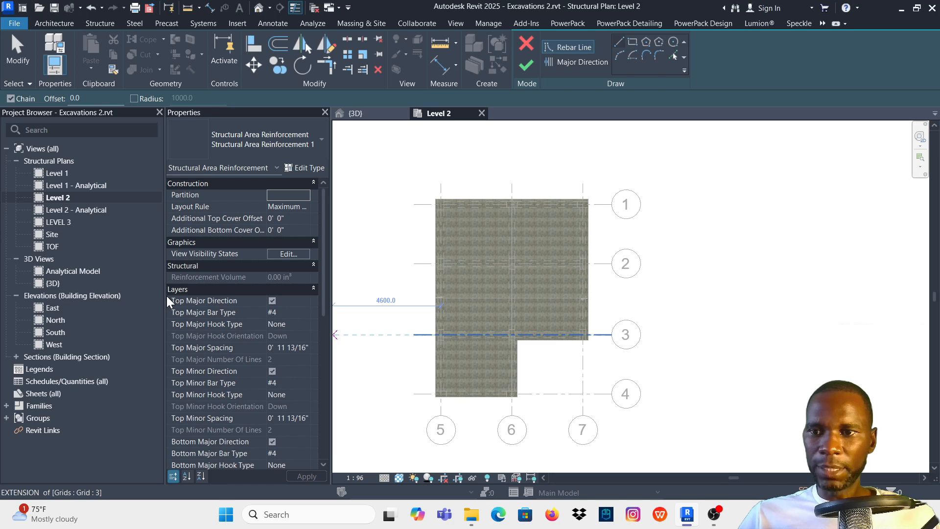
pyautogui.moveTo(165, 293); pyautogui.dragTo(123, 293)
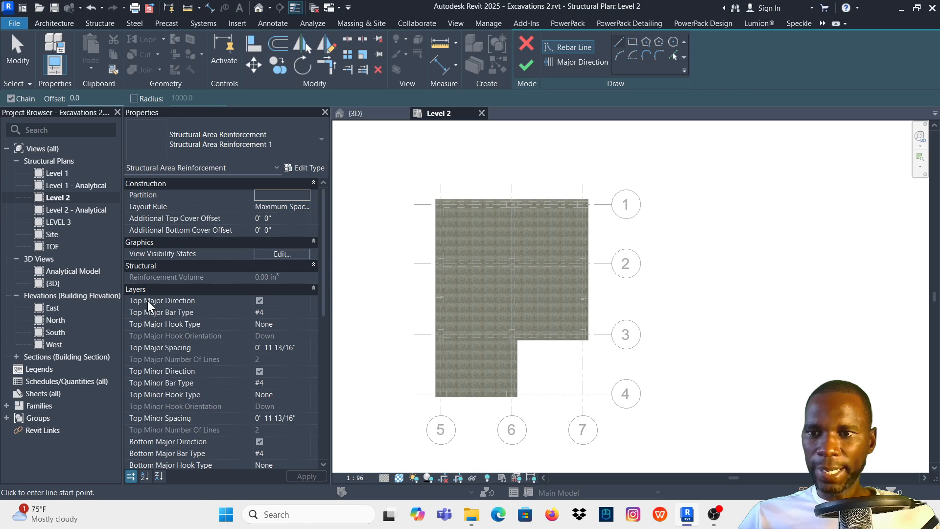
pyautogui.click(259, 301)
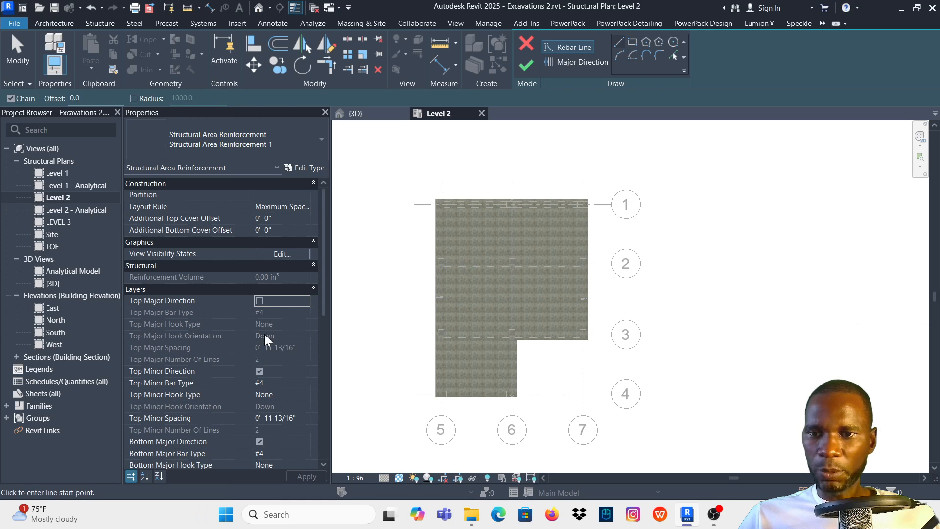
pyautogui.scroll(-3, 267, 328)
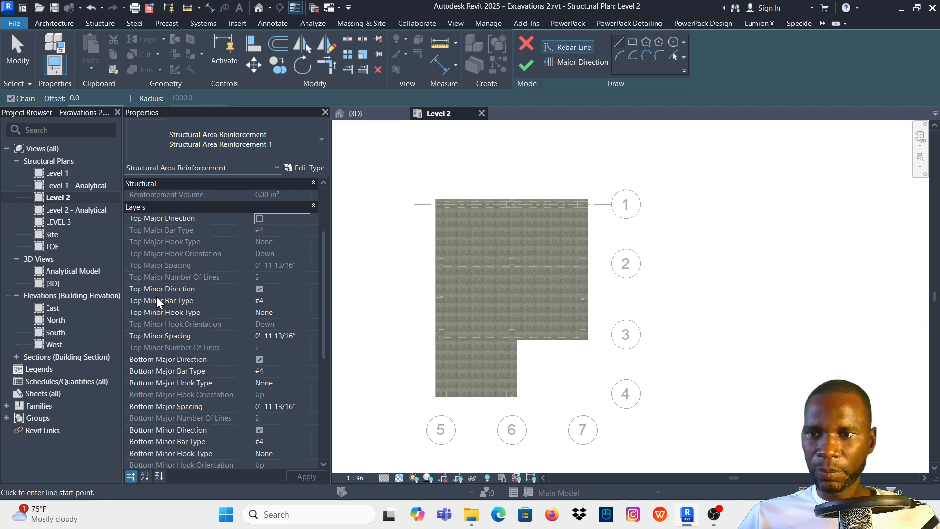
pyautogui.click(260, 289)
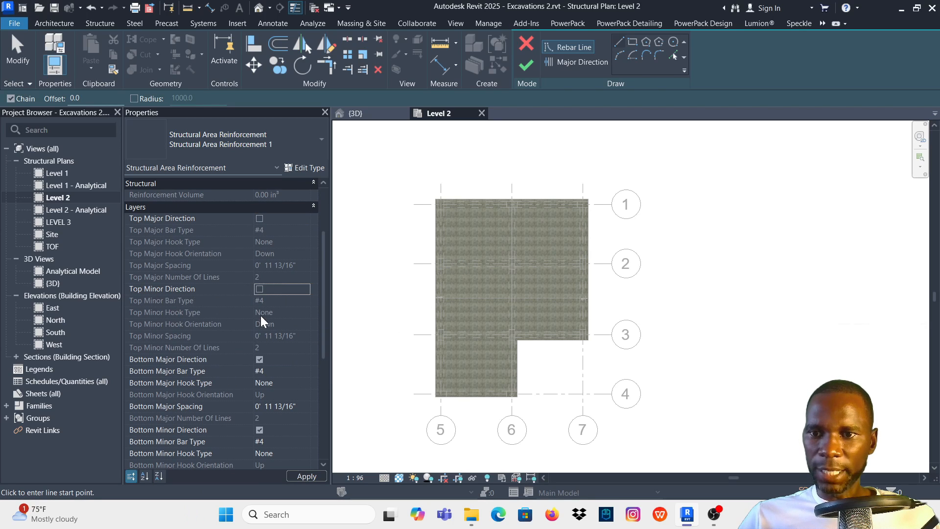
# - Set the bottom major bar type of the area reinforcement to #4
pyautogui.scroll(-5, 266, 281)
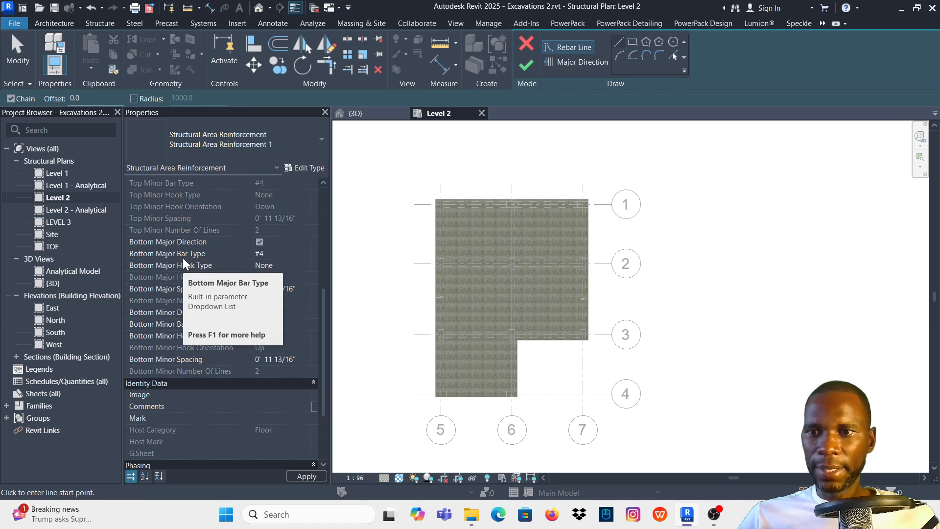
pyautogui.click(306, 253)
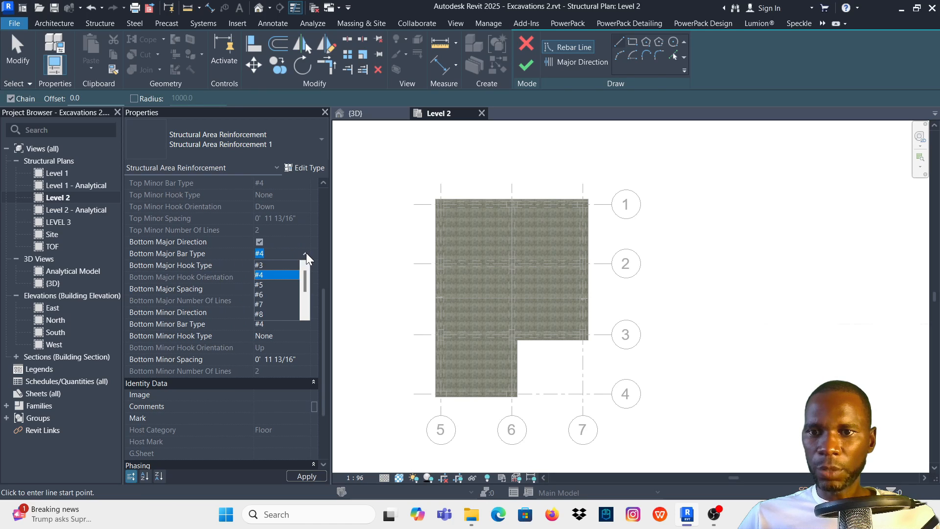
pyautogui.click(306, 252)
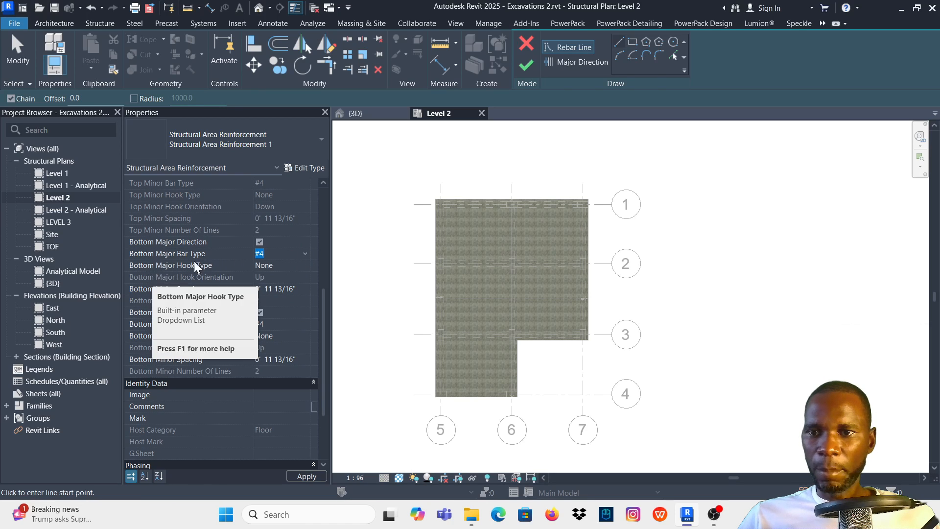
pyautogui.click(305, 253)
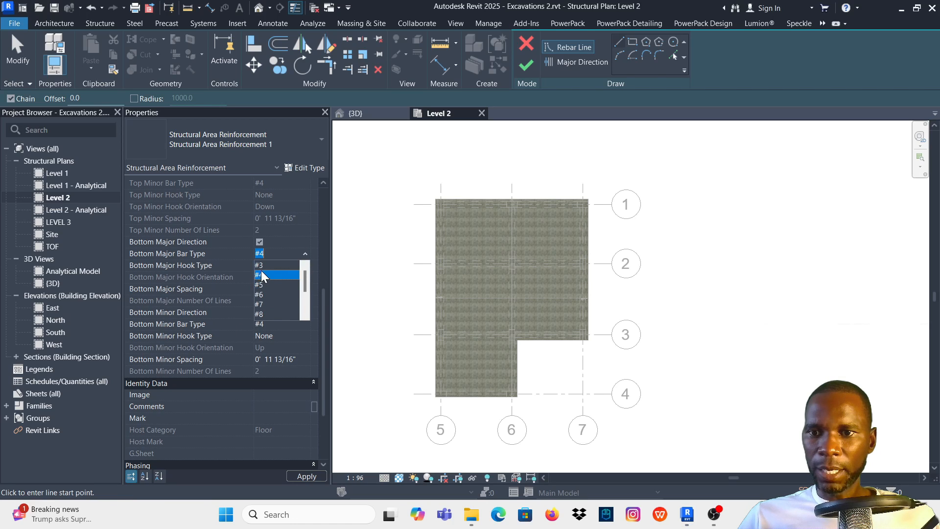
pyautogui.click(259, 265)
pyautogui.click(303, 253)
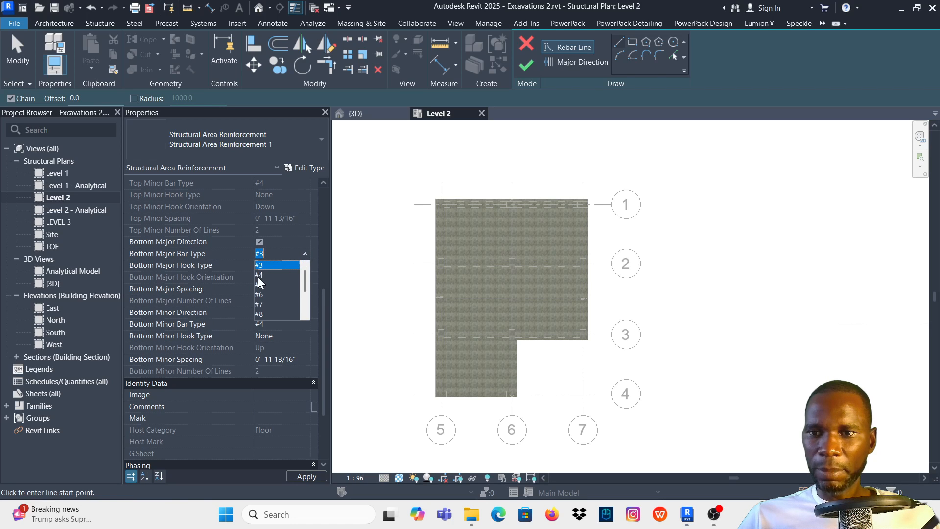
pyautogui.click(261, 275)
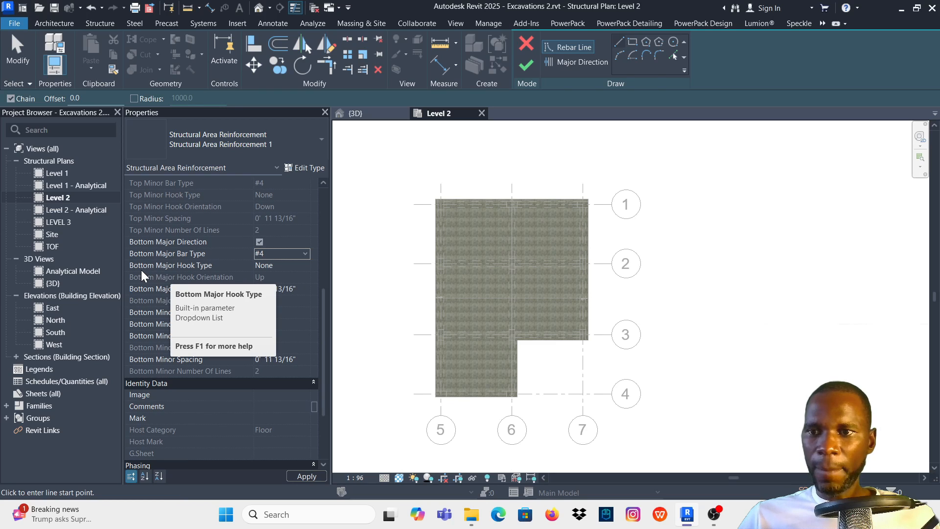
# - Set the area reinforcement's bottom major hook type to Standard - 90 deg. and its bottom major spacing to 200 mm
pyautogui.click(299, 266)
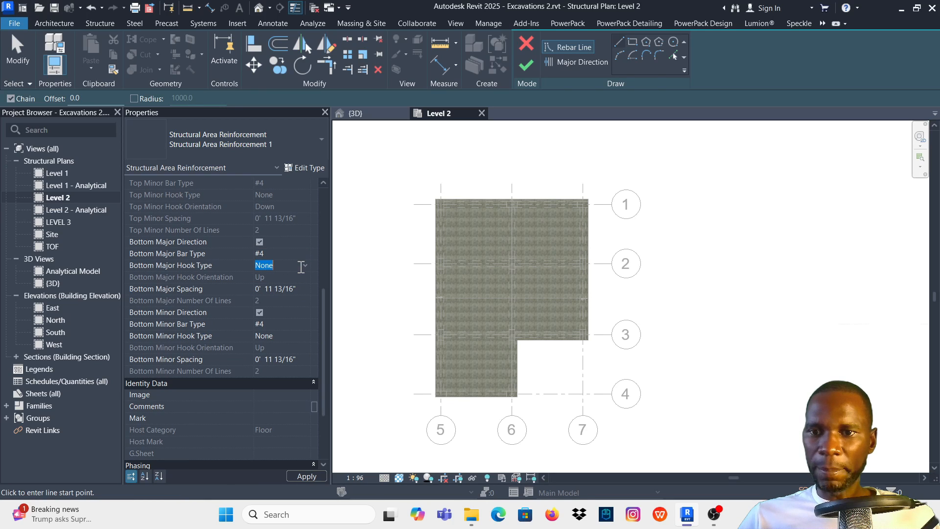
pyautogui.click(306, 267)
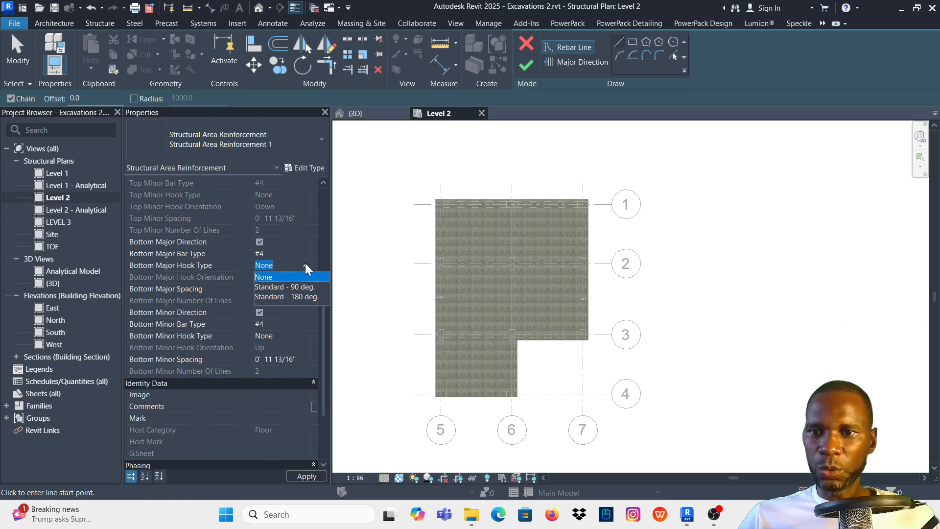
pyautogui.click(295, 286)
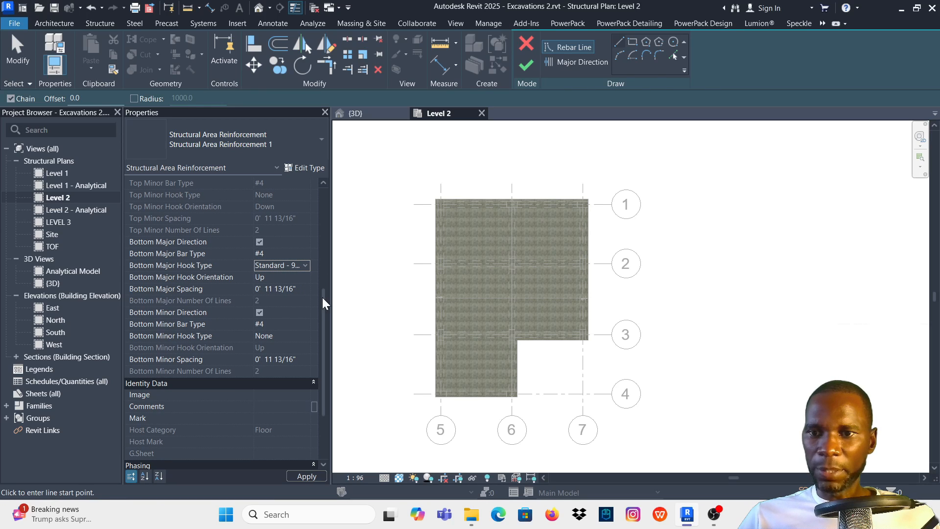
pyautogui.moveTo(303, 291); pyautogui.dragTo(242, 288)
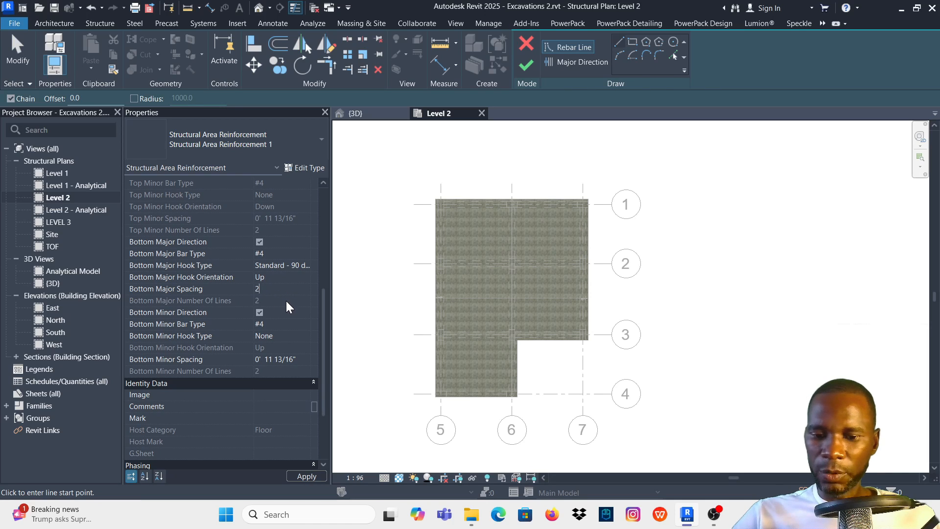
pyautogui.write('200mm')
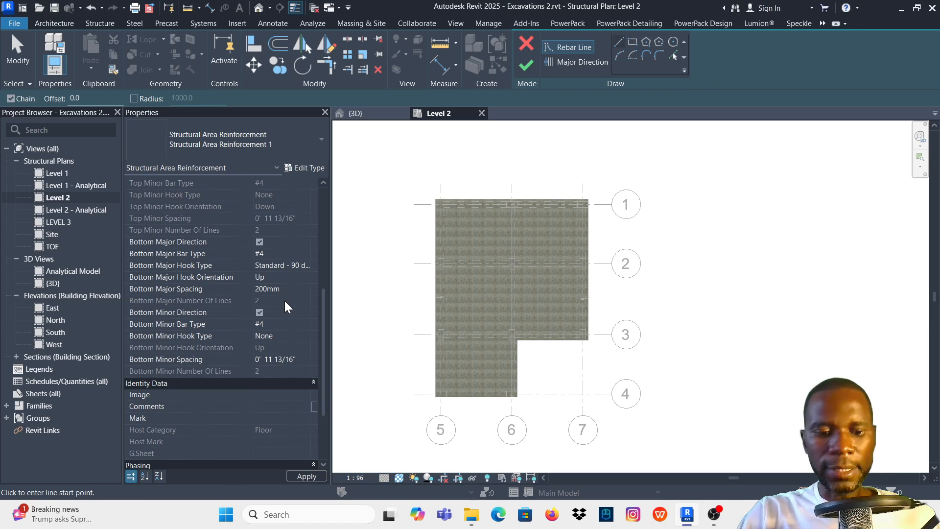
pyautogui.press('Return')
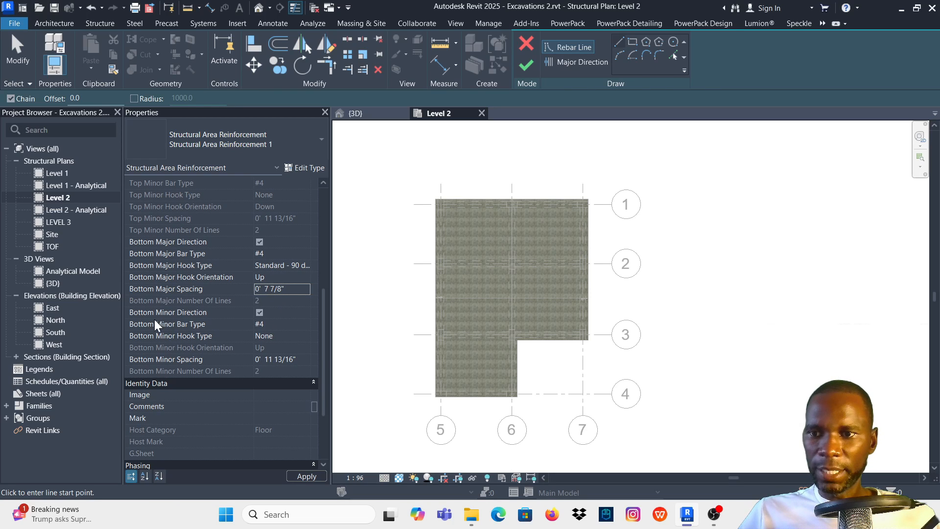
# - Set the area reinforcement's bottom minor hook type to Standard - 90 deg. and its bottom minor spacing to 200 mm
pyautogui.moveTo(151, 315)
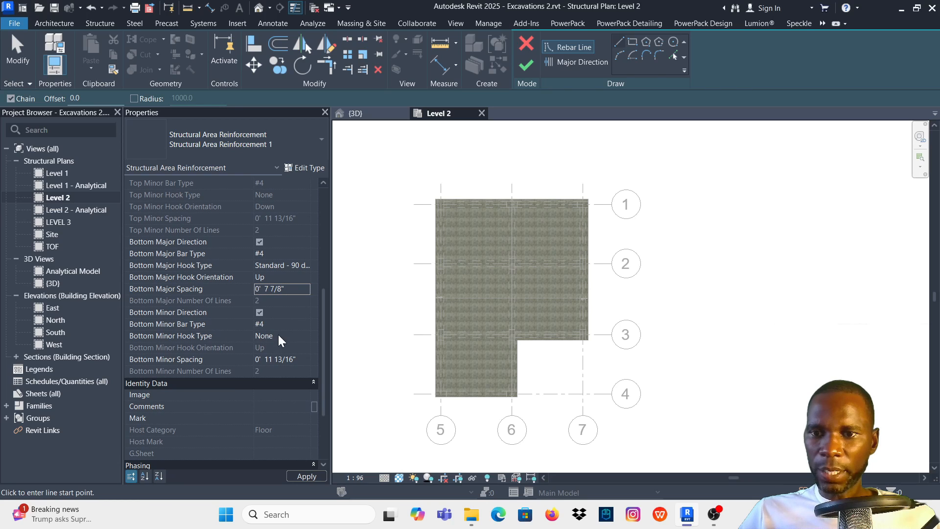
pyautogui.click(279, 336)
pyautogui.click(304, 335)
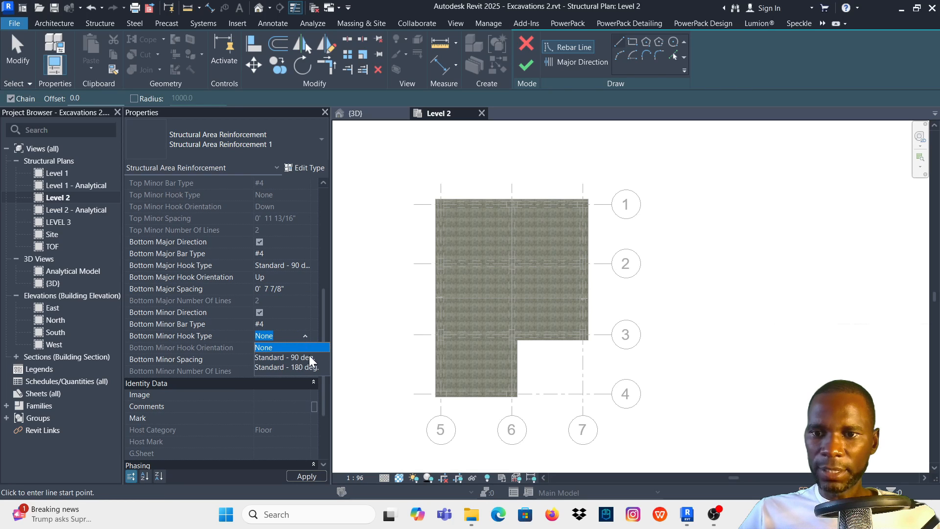
pyautogui.click(309, 358)
pyautogui.scroll(-1, 267, 328)
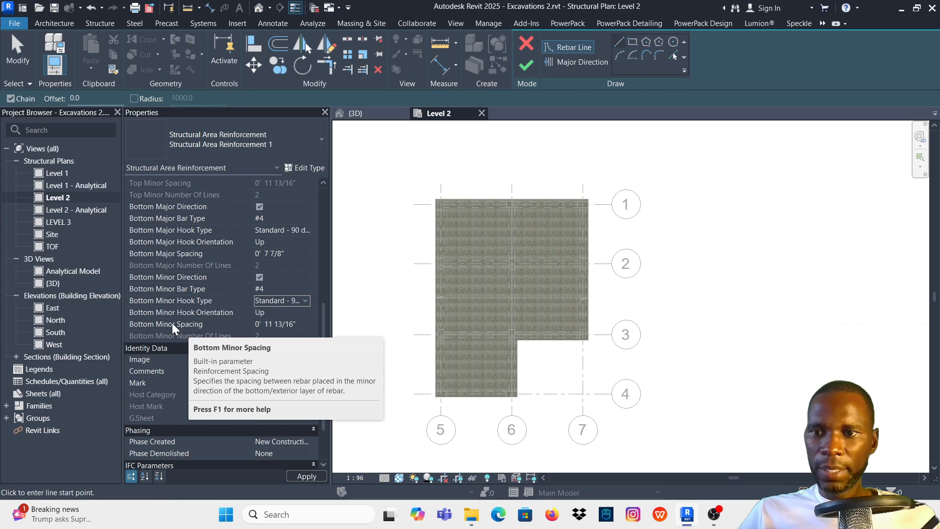
pyautogui.click(295, 323)
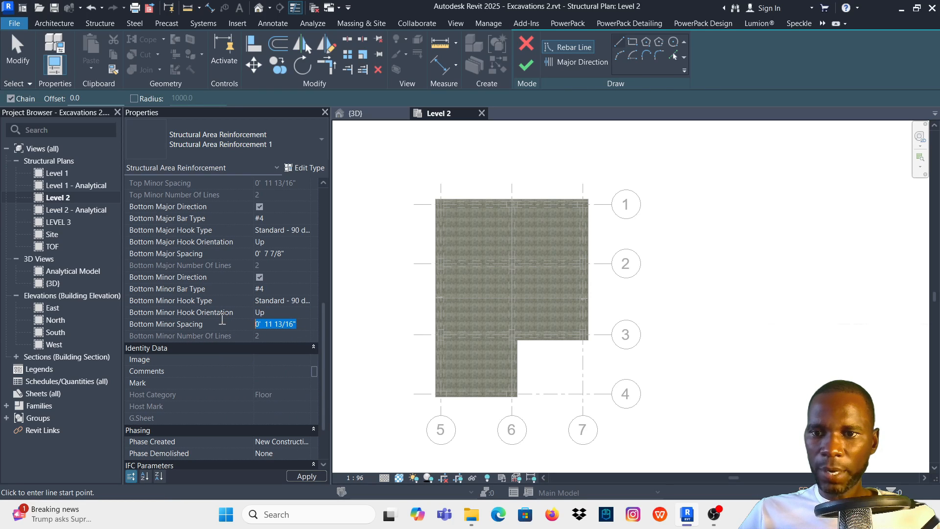
pyautogui.write('20')
pyautogui.write('0mm')
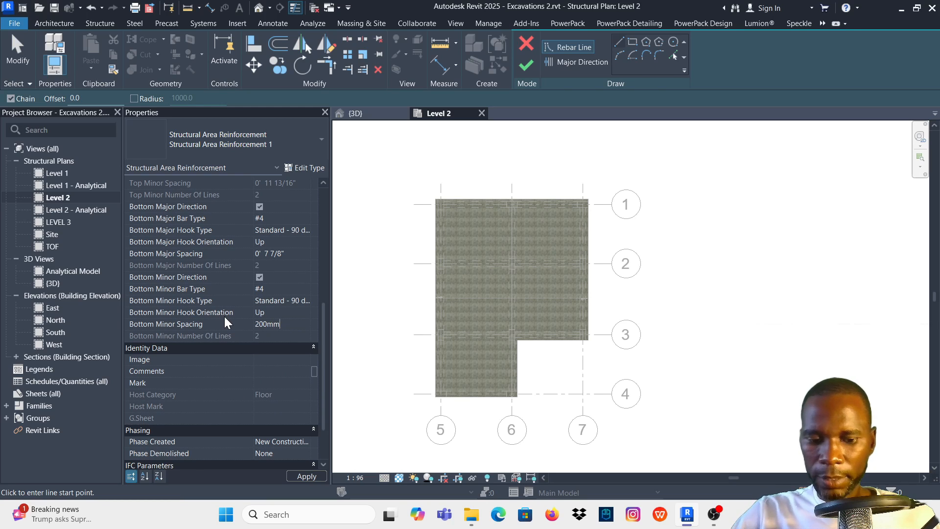
pyautogui.press('Return')
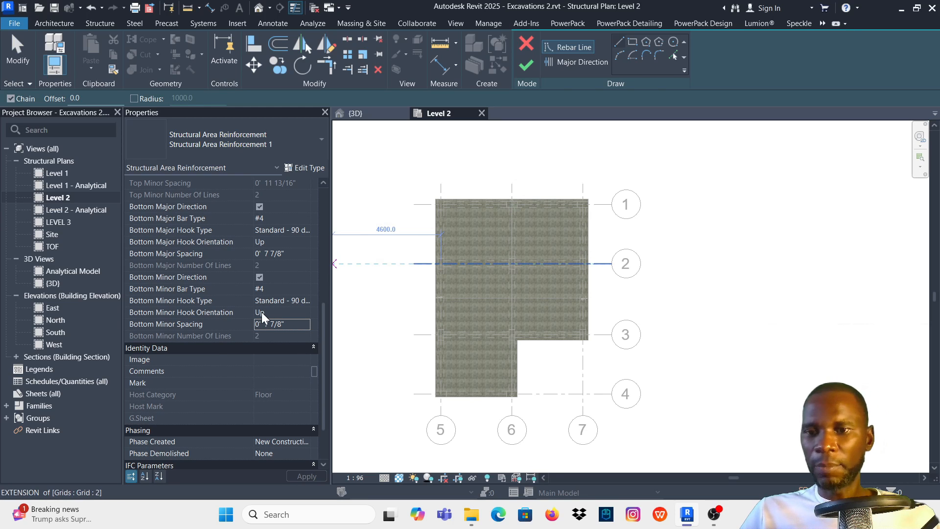
# - Create reinforcement boundary lines from the slab edges along grid 1 and grid 7 using Pick Lines
pyautogui.scroll(-1, 456, 328)
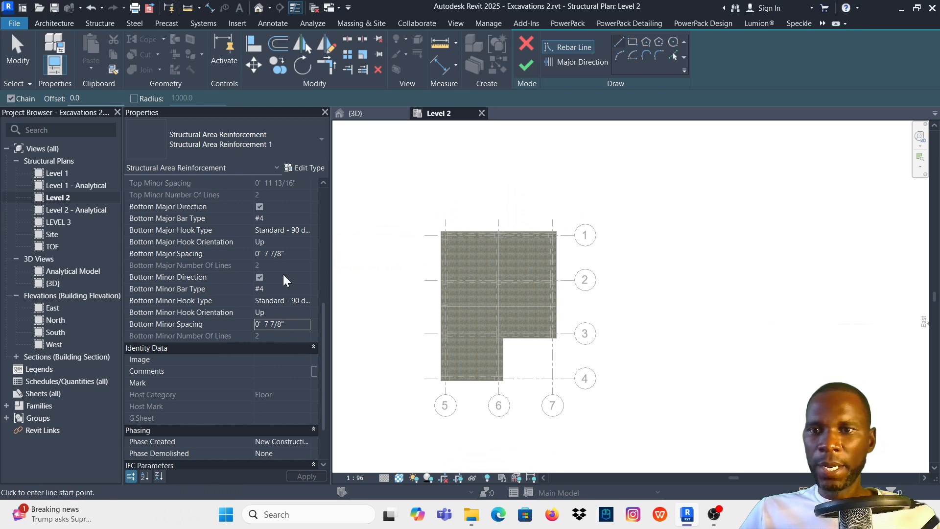
pyautogui.scroll(1, 488, 285)
pyautogui.scroll(1, 499, 284)
pyautogui.scroll(-1, 558, 228)
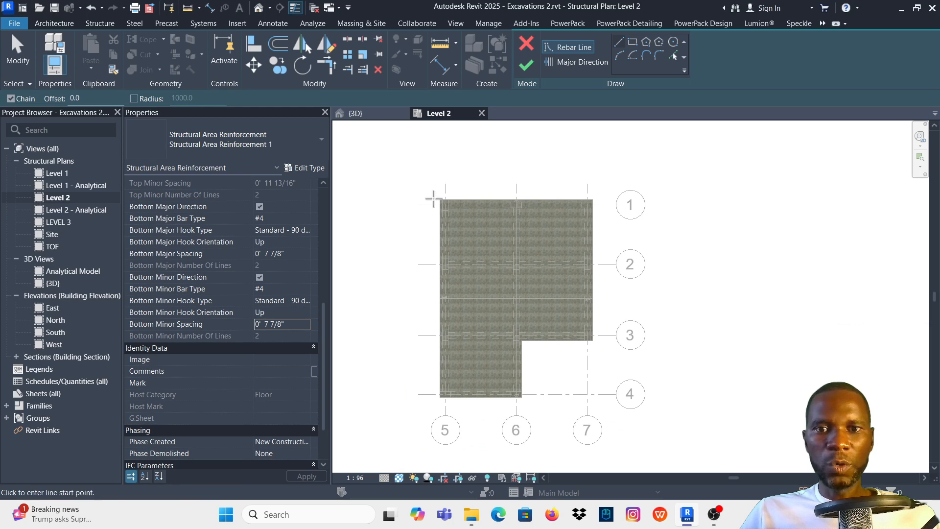
pyautogui.click(671, 56)
pyautogui.scroll(2, 477, 192)
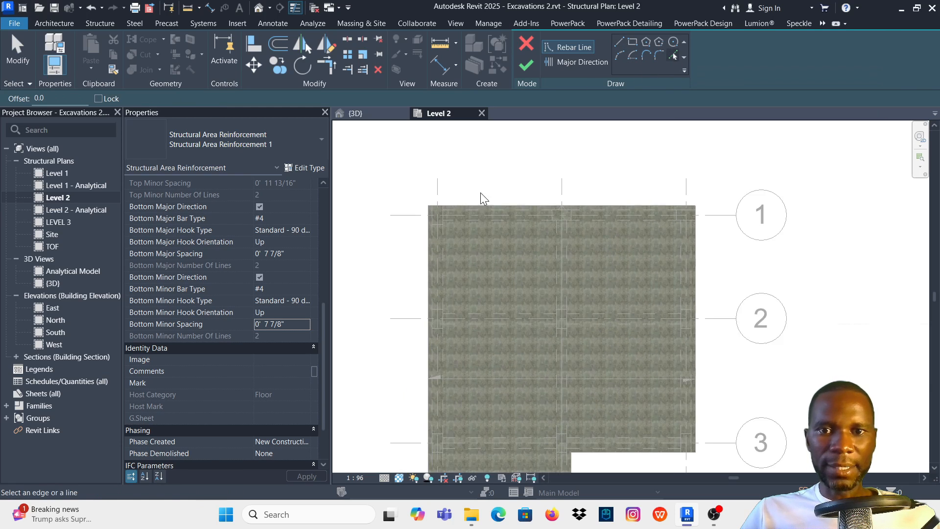
pyautogui.scroll(1, 524, 195)
pyautogui.click(528, 198)
pyautogui.scroll(-1, 527, 195)
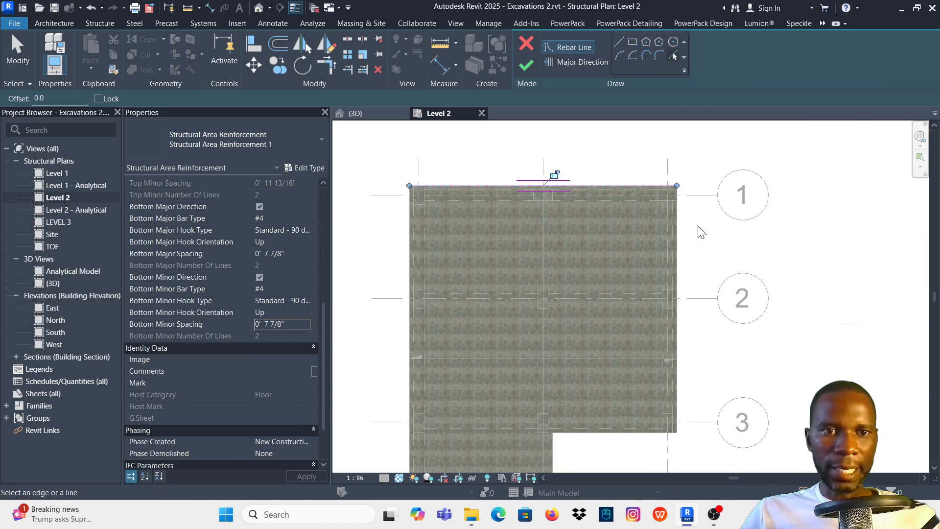
pyautogui.scroll(2, 678, 233)
pyautogui.click(659, 237)
pyautogui.scroll(-3, 659, 236)
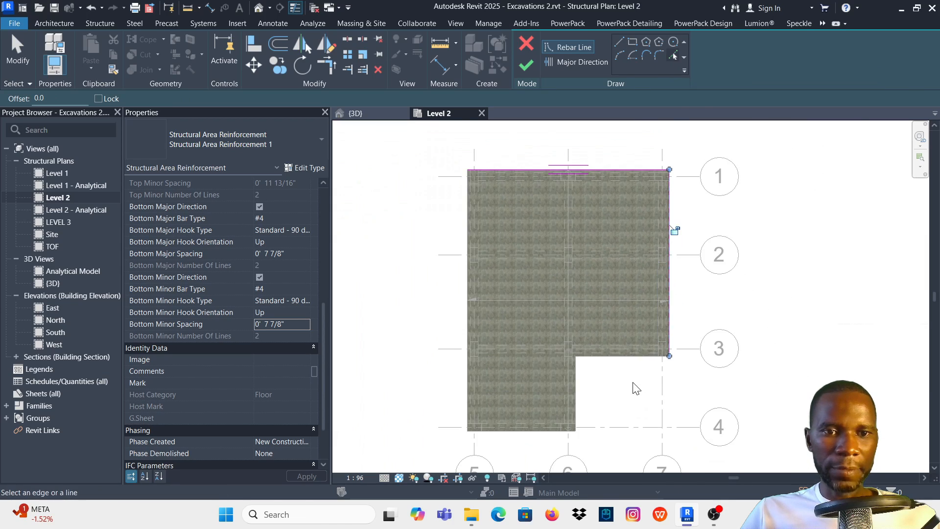
# - Pick the remaining slab edges along grids 3, 6, 4 and 5 as reinforcement boundary lines
pyautogui.scroll(2, 636, 388)
pyautogui.click(639, 312)
pyautogui.scroll(-1, 548, 318)
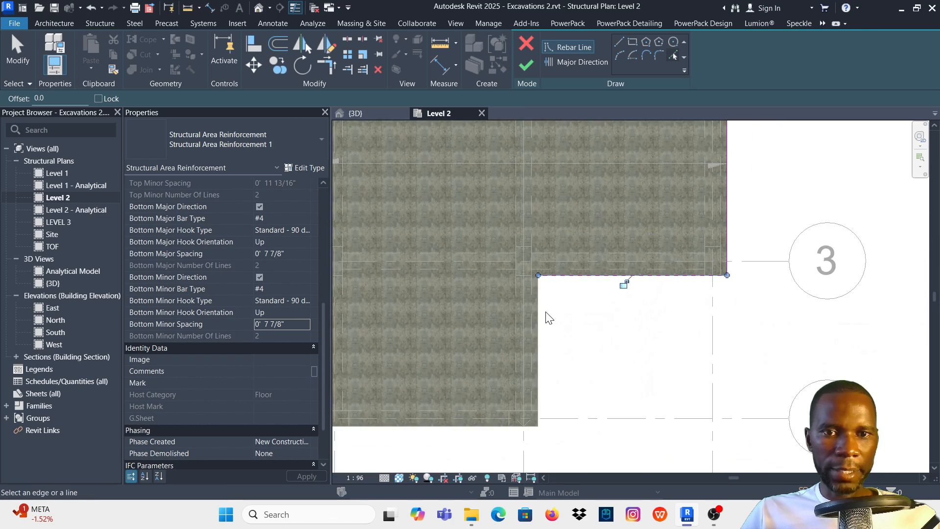
pyautogui.click(533, 298)
pyautogui.scroll(-2, 533, 294)
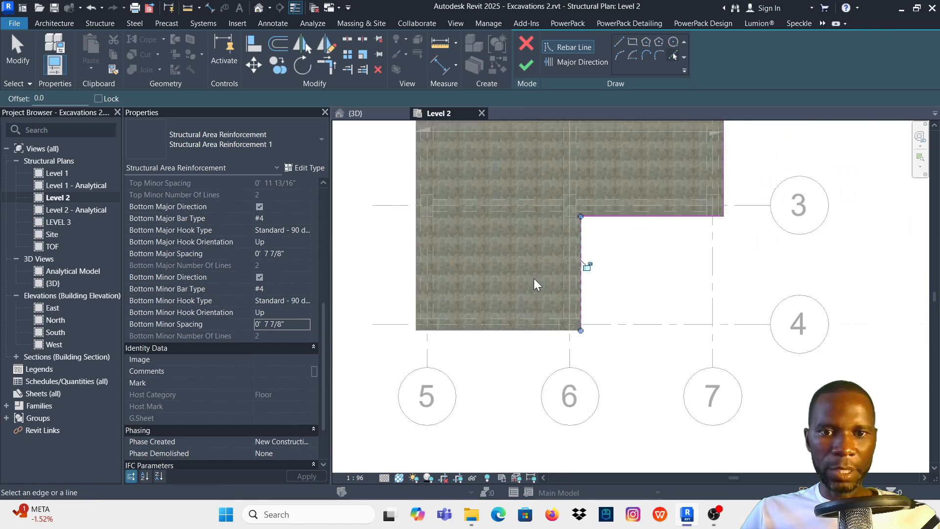
pyautogui.scroll(2, 526, 342)
pyautogui.click(527, 360)
pyautogui.scroll(-2, 521, 355)
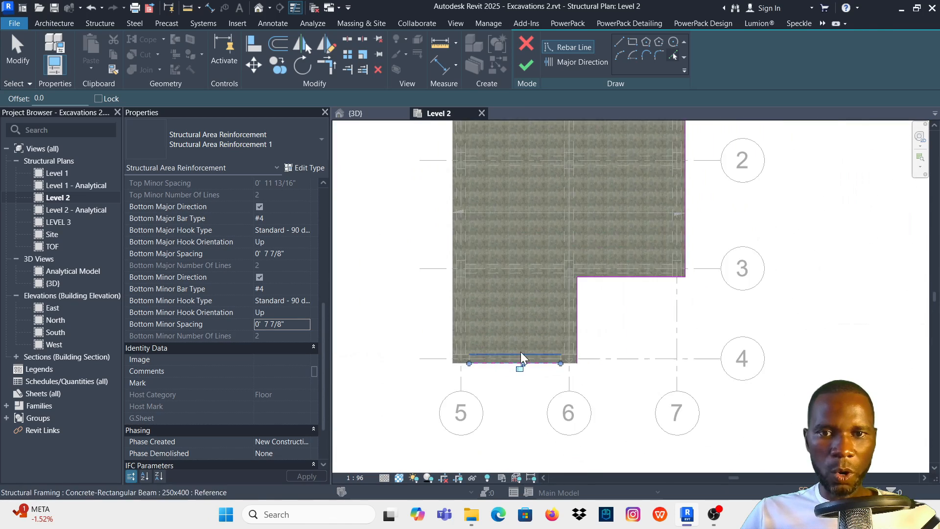
pyautogui.scroll(2, 440, 255)
pyautogui.click(450, 231)
pyautogui.scroll(-3, 436, 314)
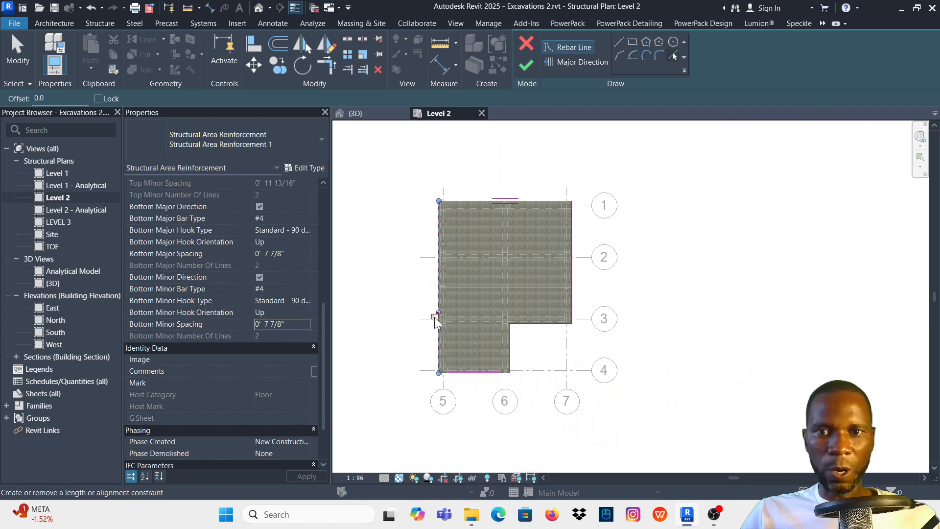
# - Trim the boundary lines to a closed corner at the slab corner near grids 4 and 6
pyautogui.scroll(4, 527, 372)
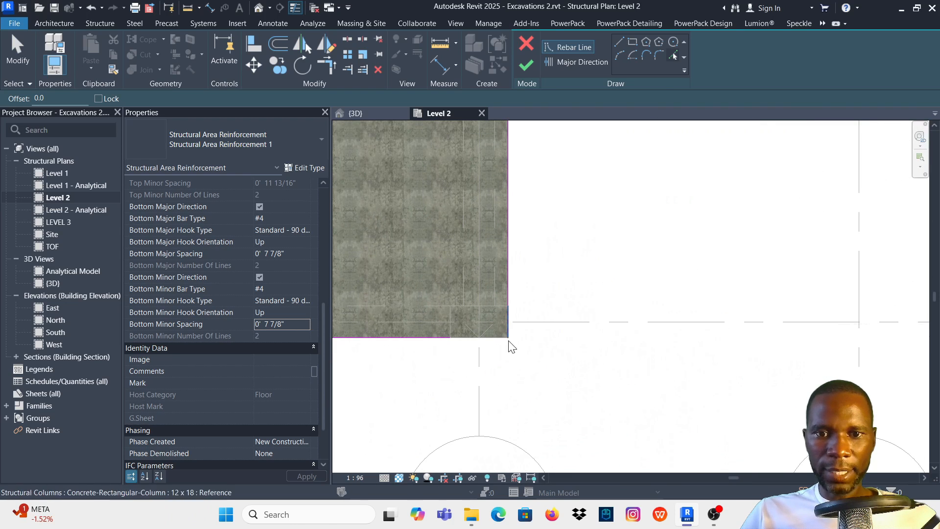
pyautogui.press('t')
pyautogui.press('r')
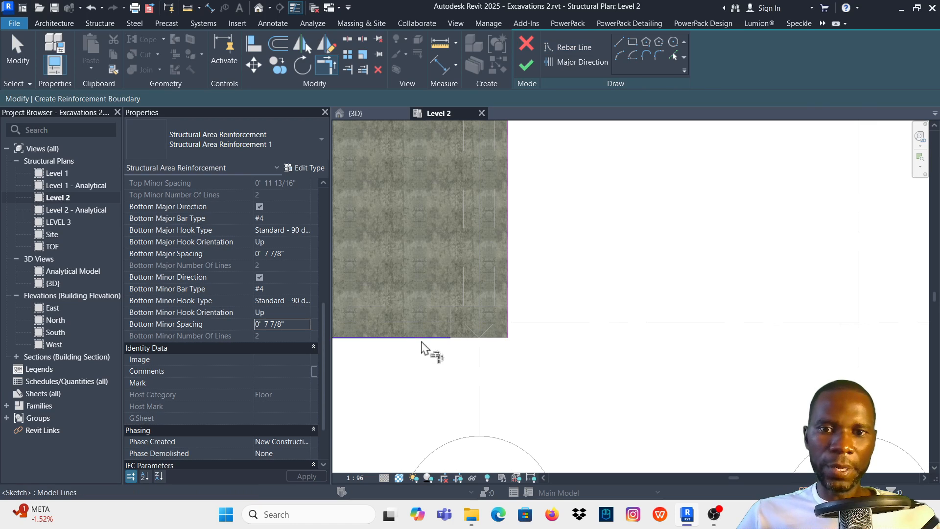
pyautogui.click(428, 337)
pyautogui.click(506, 267)
pyautogui.scroll(-3, 538, 318)
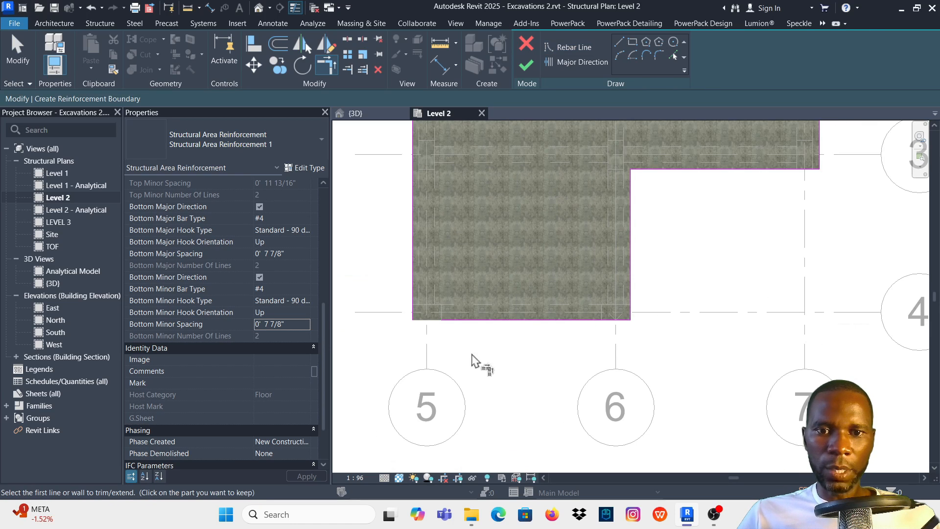
# - Trim the boundary lines to a corner near grids 4 and 5, and finish the area reinforcement sketch
pyautogui.scroll(2, 441, 343)
pyautogui.scroll(1, 402, 318)
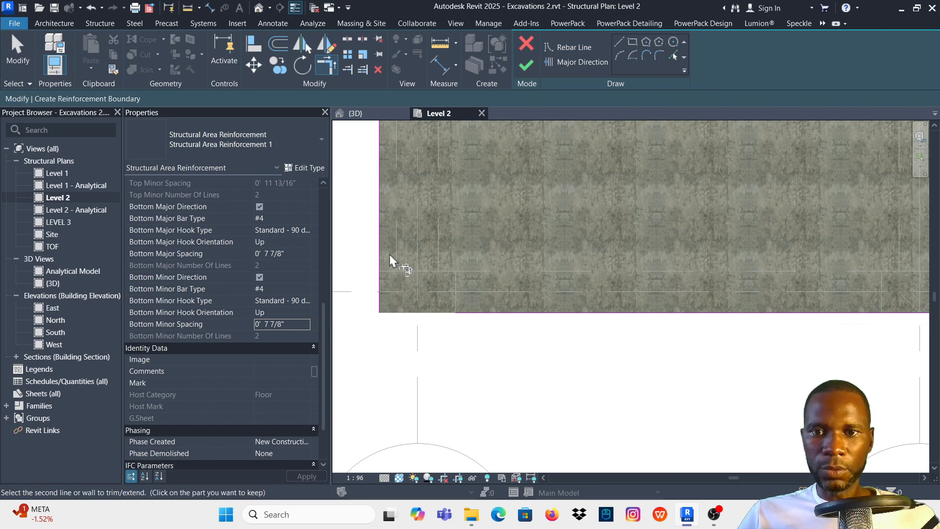
pyautogui.scroll(-5, 440, 362)
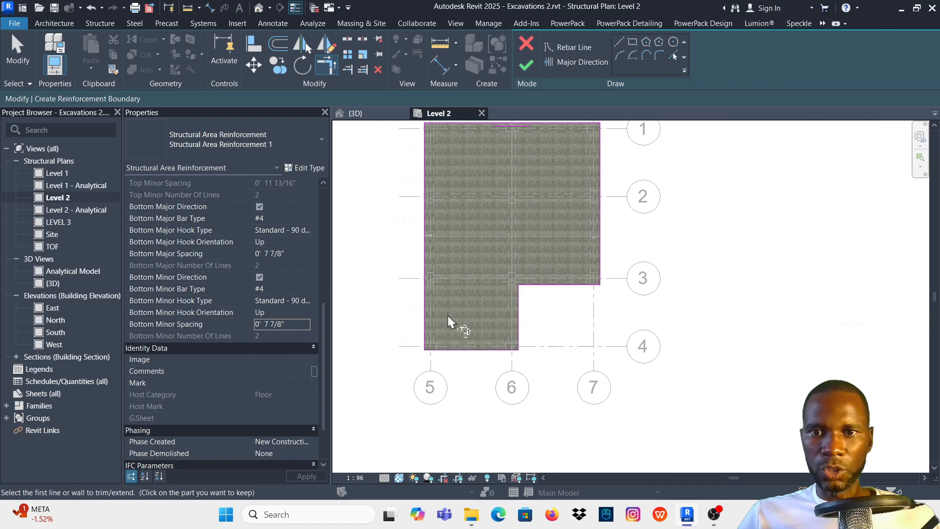
pyautogui.scroll(2, 421, 167)
pyautogui.scroll(-3, 522, 286)
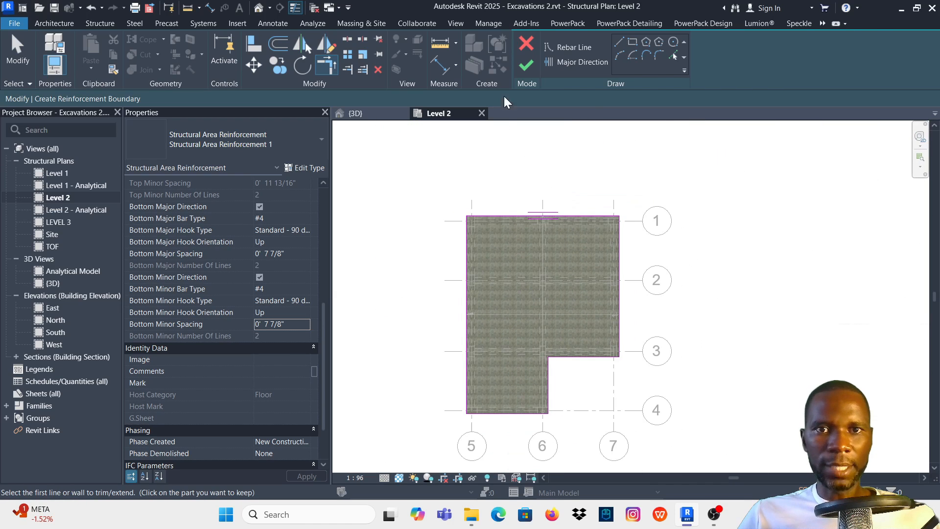
pyautogui.click(529, 62)
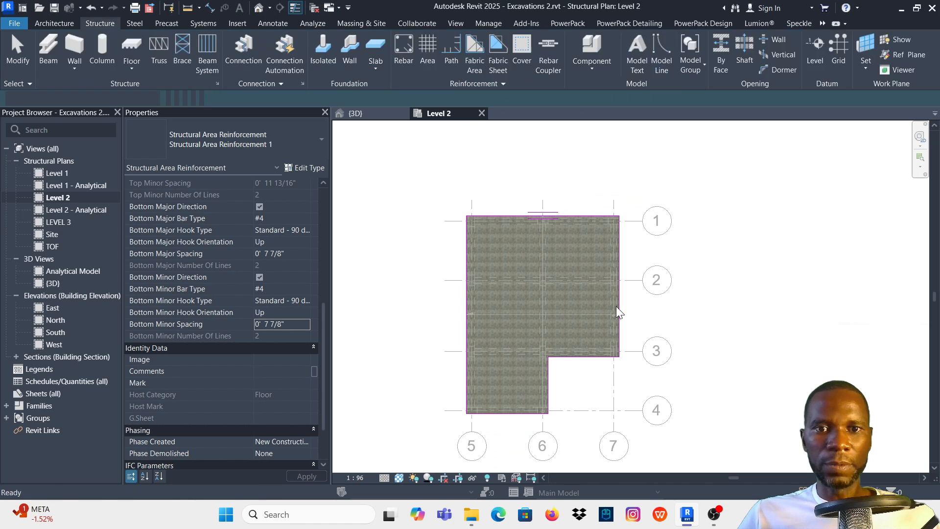
# - Remove the area reinforcement system from the Level 2 slab, keeping its individual rebar sets in place
pyautogui.scroll(2, 489, 275)
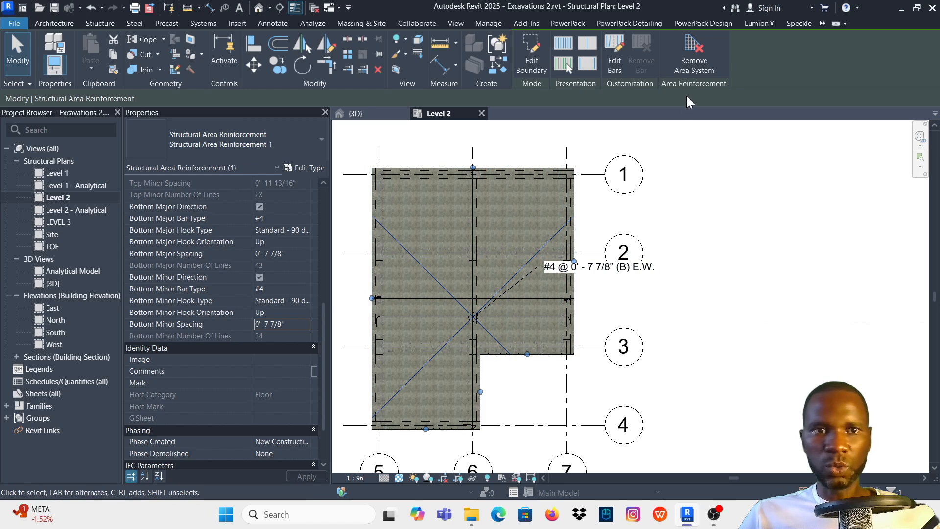
pyautogui.click(690, 55)
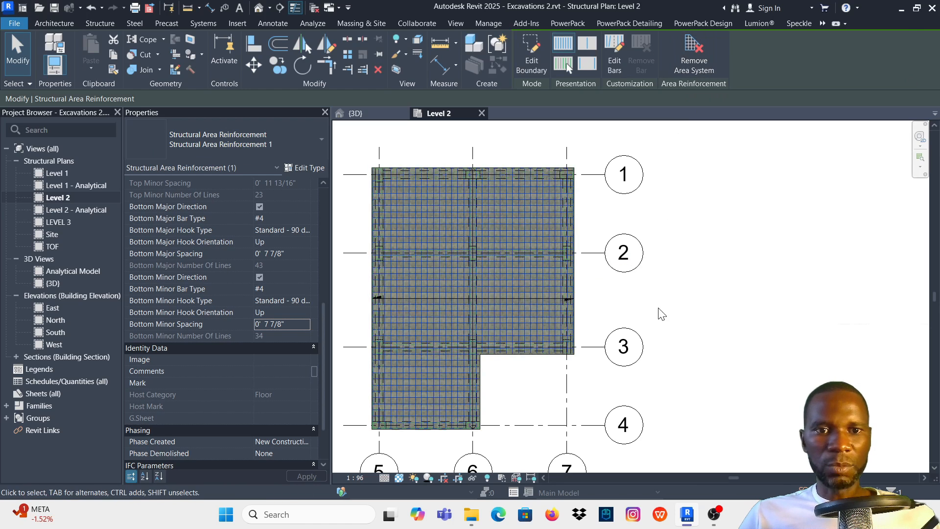
pyautogui.scroll(2, 529, 254)
pyautogui.scroll(-2, 587, 252)
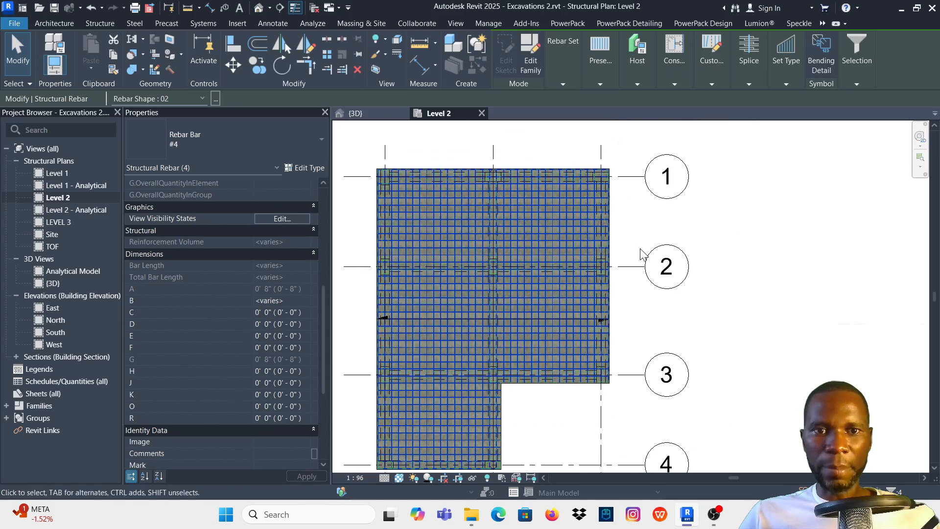
pyautogui.click(641, 252)
pyautogui.scroll(4, 507, 220)
pyautogui.scroll(-5, 547, 231)
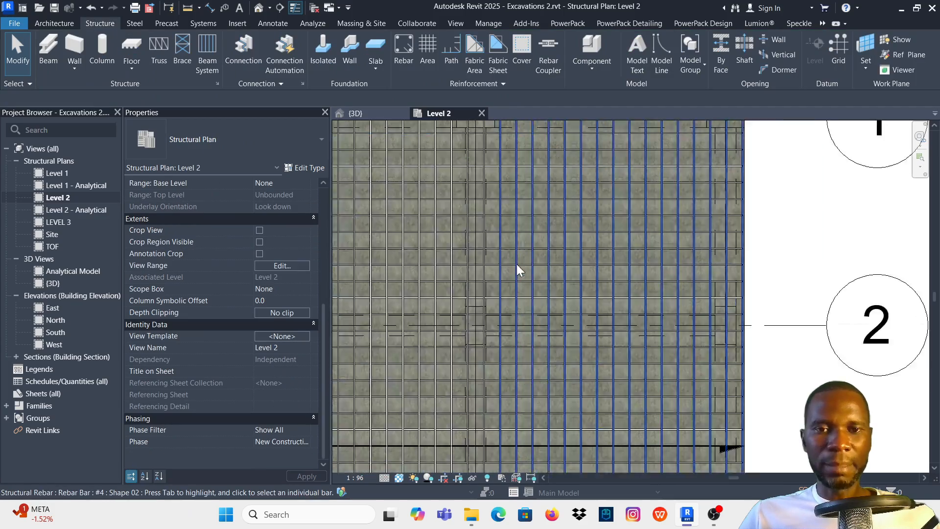
pyautogui.scroll(2, 550, 266)
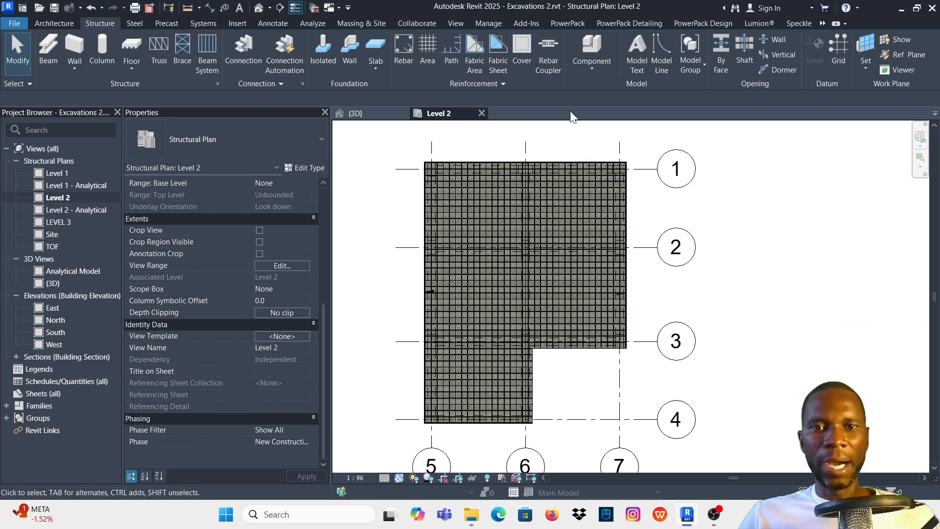
# - Switch to the {3D} view, select the whole structure, and filter the selection to Structural Rebar only
pyautogui.click(360, 113)
pyautogui.scroll(-3, 585, 265)
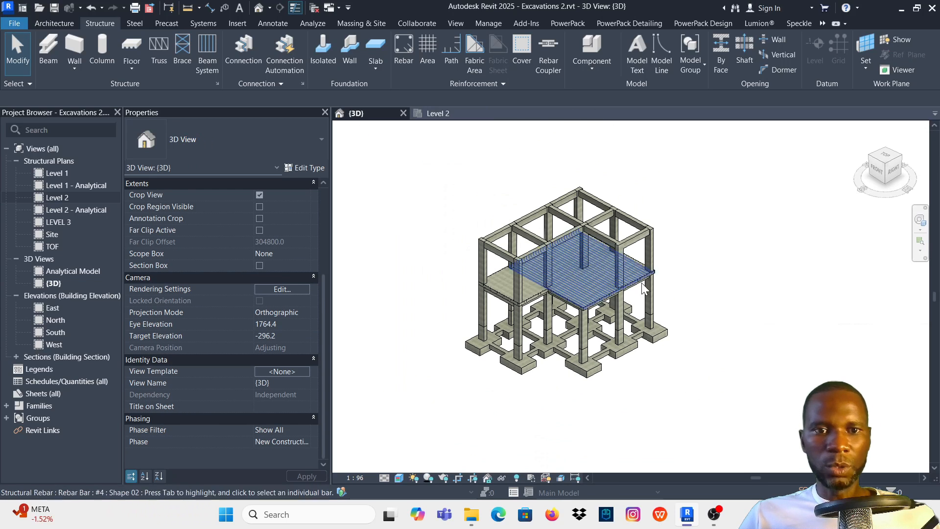
pyautogui.moveTo(750, 367); pyautogui.dragTo(463, 168)
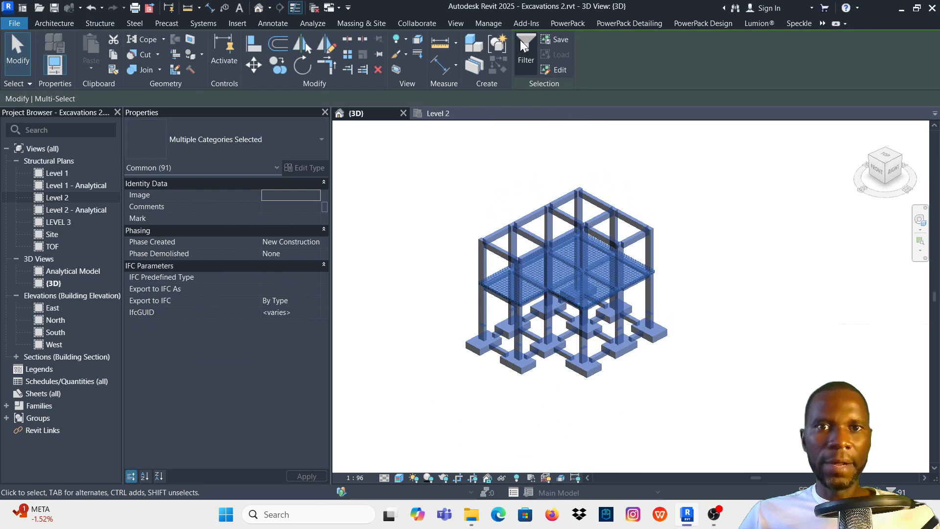
pyautogui.click(529, 42)
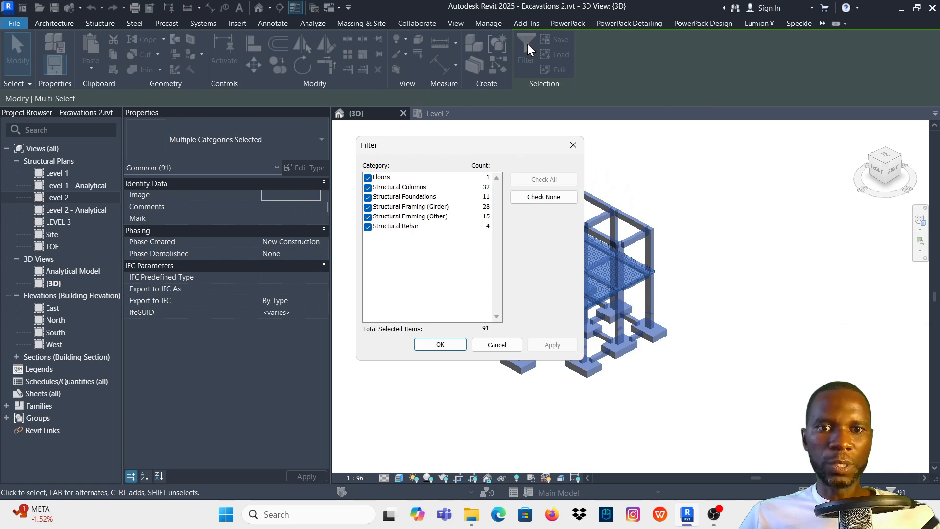
pyautogui.click(541, 196)
pyautogui.click(368, 227)
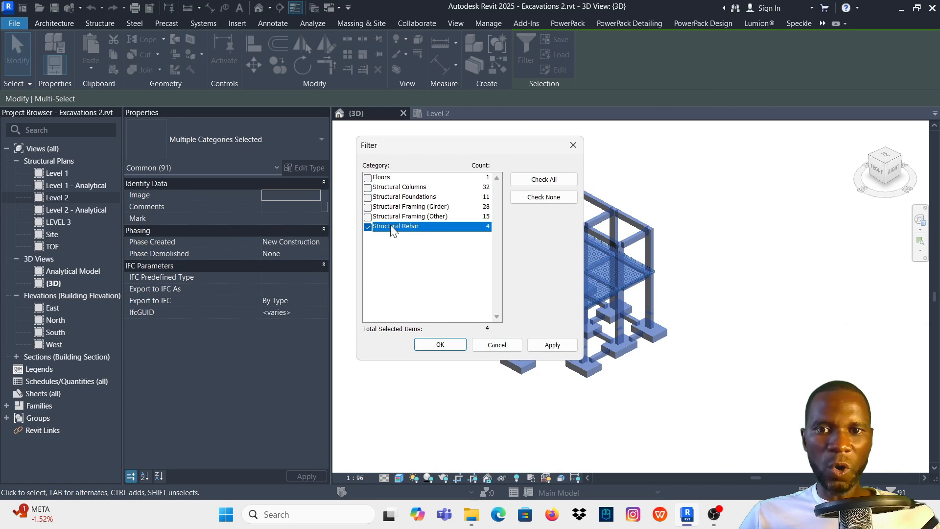
pyautogui.click(552, 345)
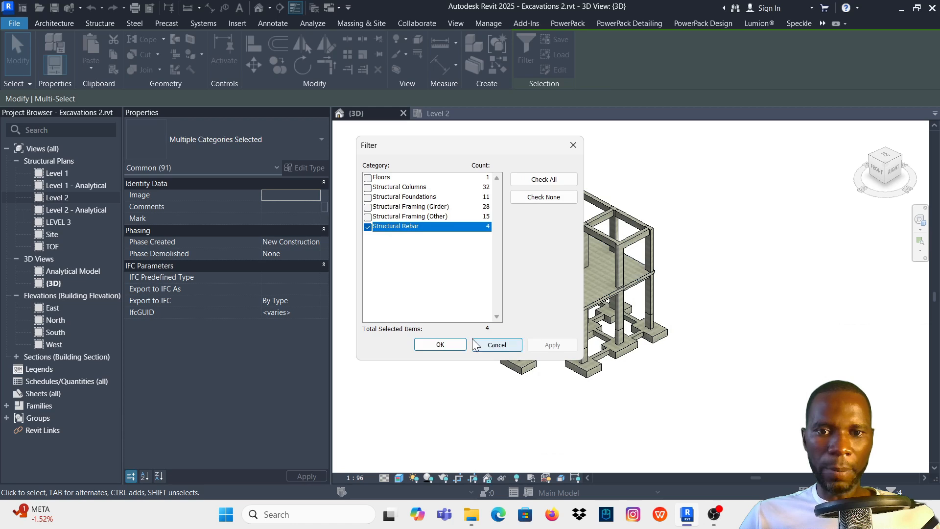
pyautogui.click(440, 344)
# - Set the selected rebar sets to show unobscured in the {3D} view, then clear the selection
pyautogui.scroll(-5, 189, 339)
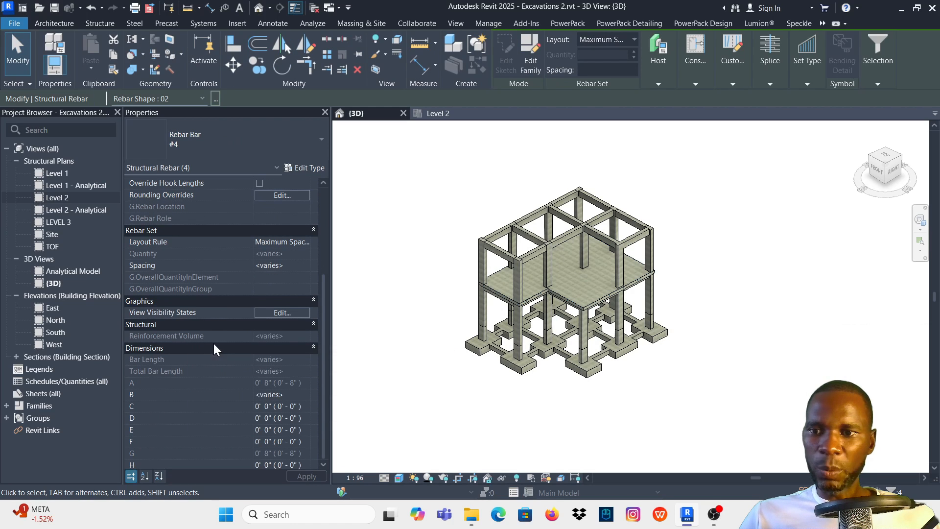
pyautogui.click(281, 314)
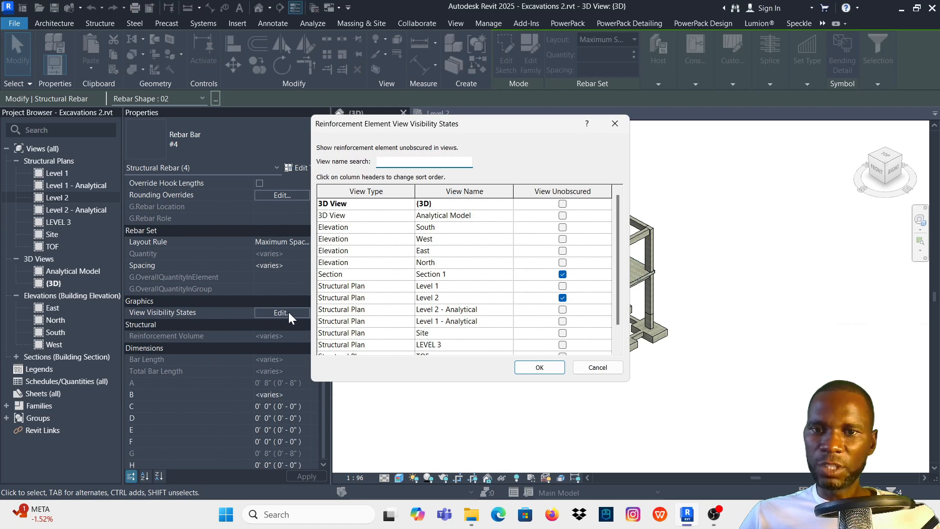
pyautogui.click(562, 204)
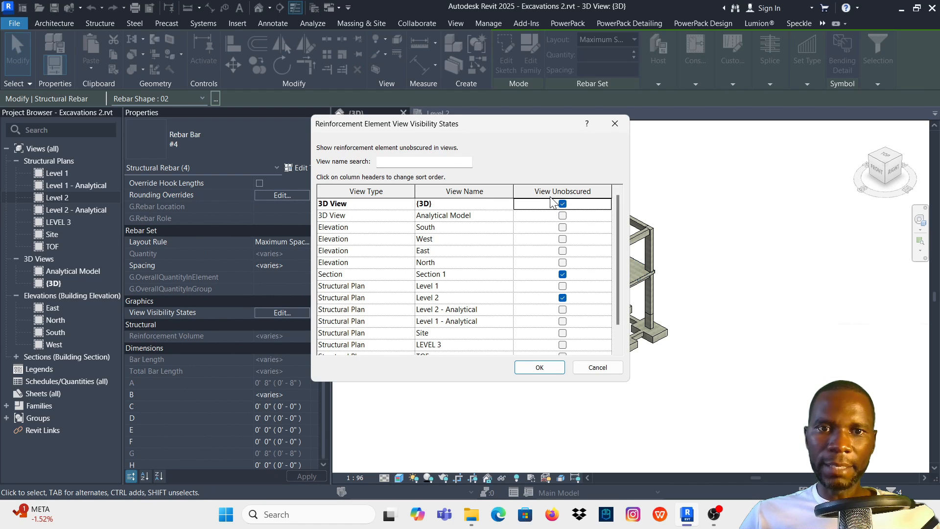
pyautogui.click(540, 368)
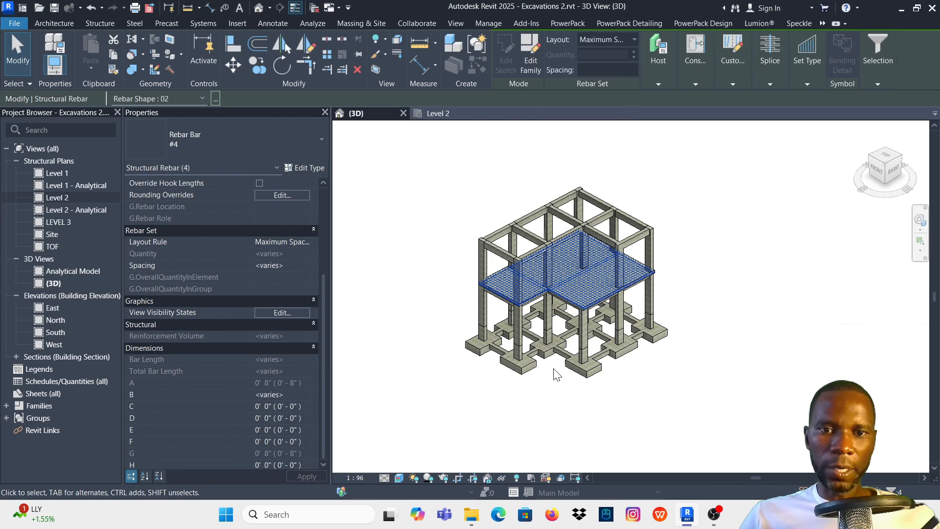
pyautogui.click(783, 283)
# - Set the 3D view's detail level to Fine so the slab bars display at their real thickness
pyautogui.scroll(8, 642, 271)
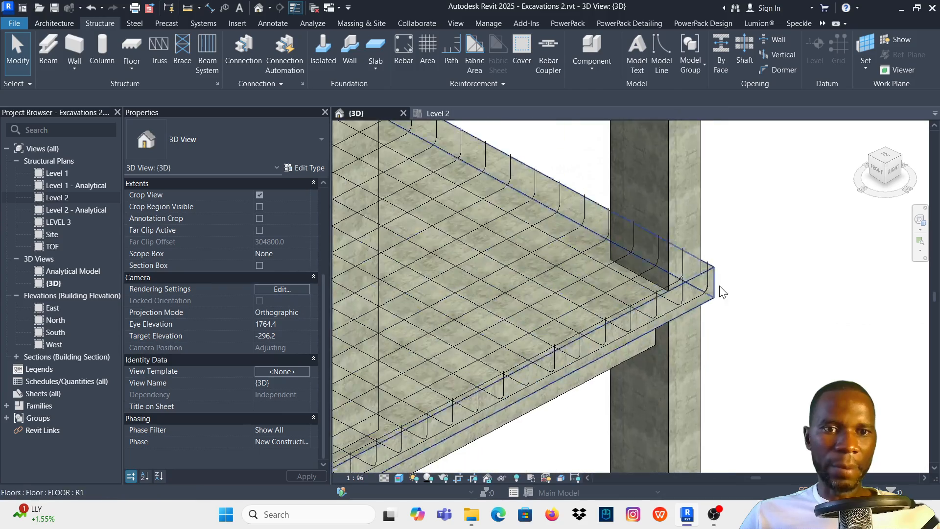
pyautogui.scroll(-4, 708, 297)
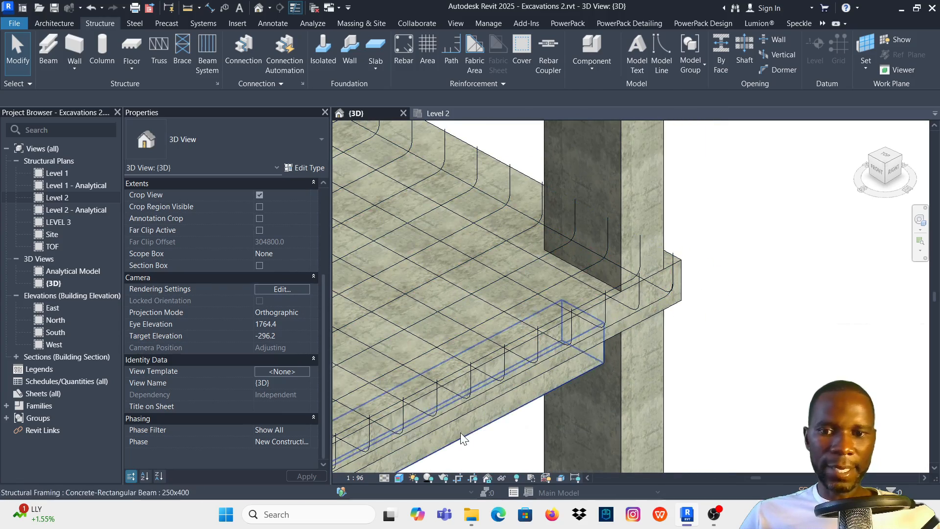
pyautogui.scroll(2, 675, 313)
pyautogui.scroll(-3, 690, 252)
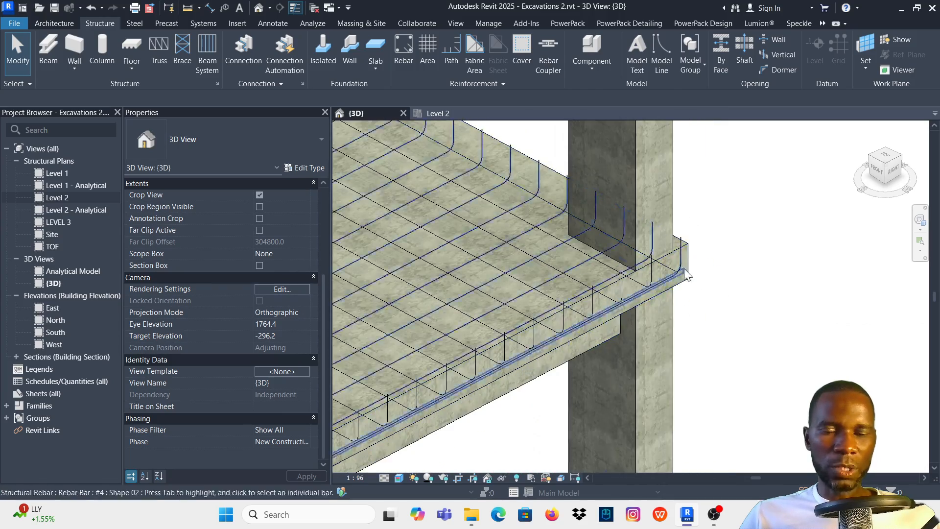
pyautogui.click(384, 477)
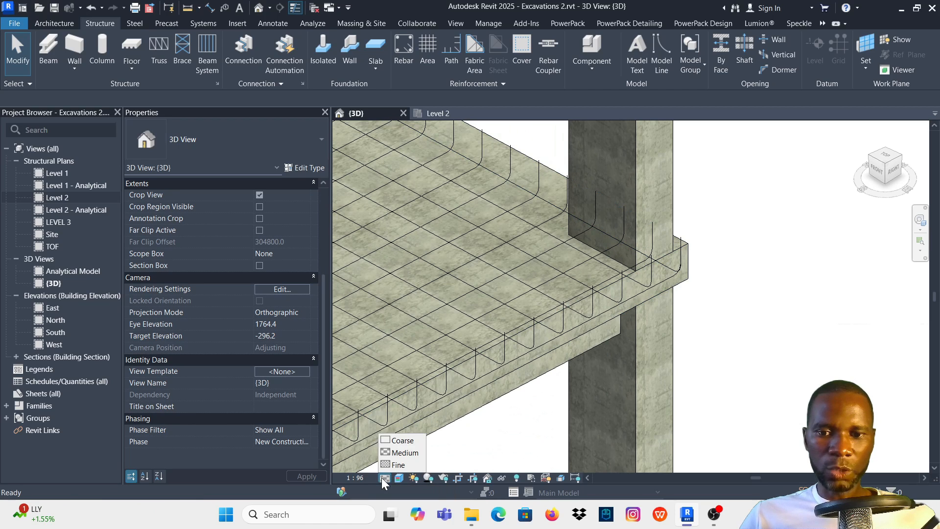
pyautogui.click(401, 465)
pyautogui.scroll(4, 612, 306)
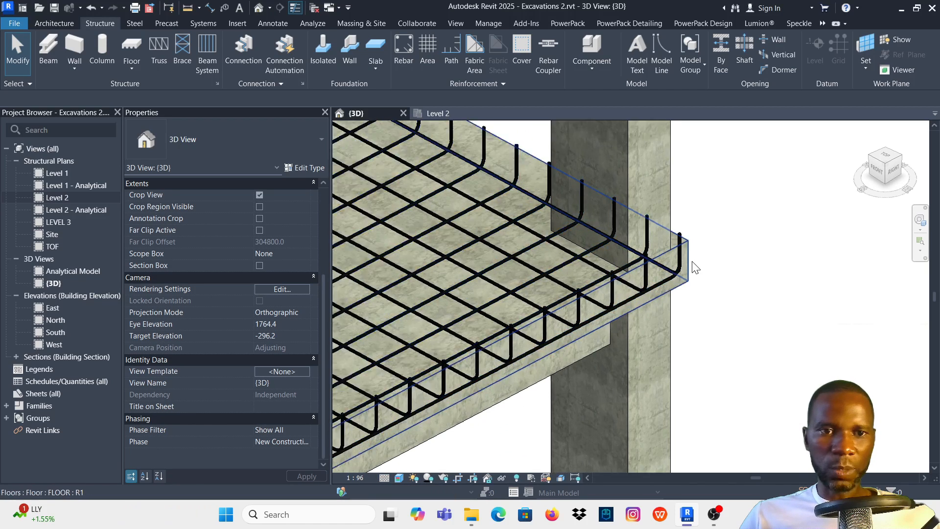
# - Set the 3D view's visual style to Shaded
pyautogui.scroll(-3, 613, 303)
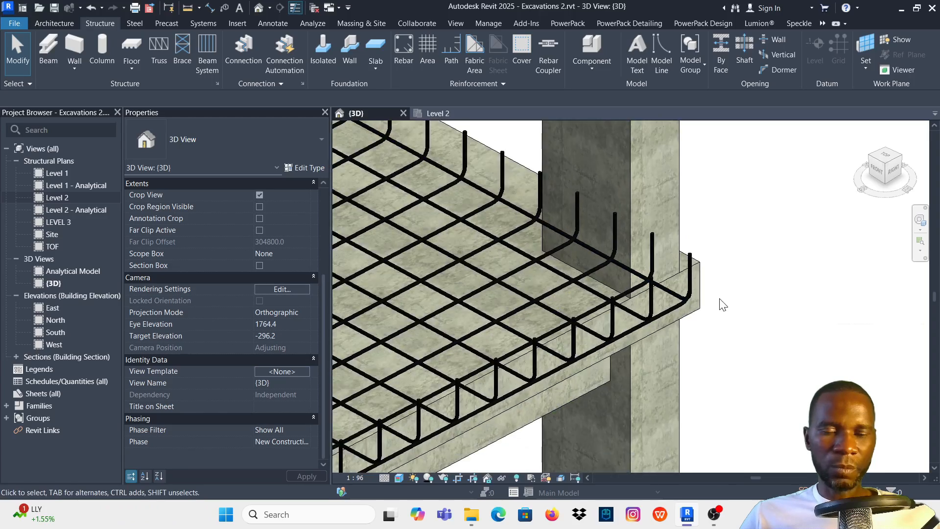
pyautogui.scroll(5, 690, 279)
pyautogui.scroll(-2, 700, 233)
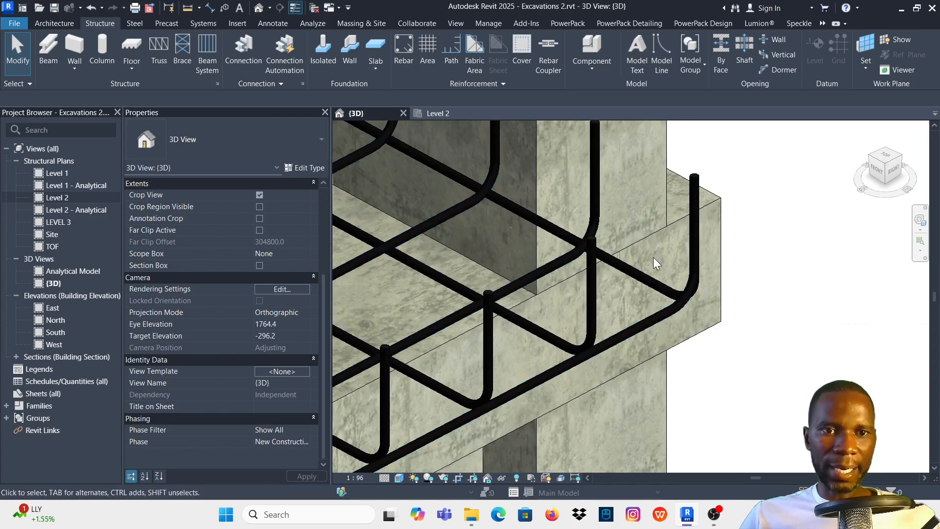
pyautogui.click(399, 478)
pyautogui.click(425, 428)
pyautogui.scroll(-5, 675, 329)
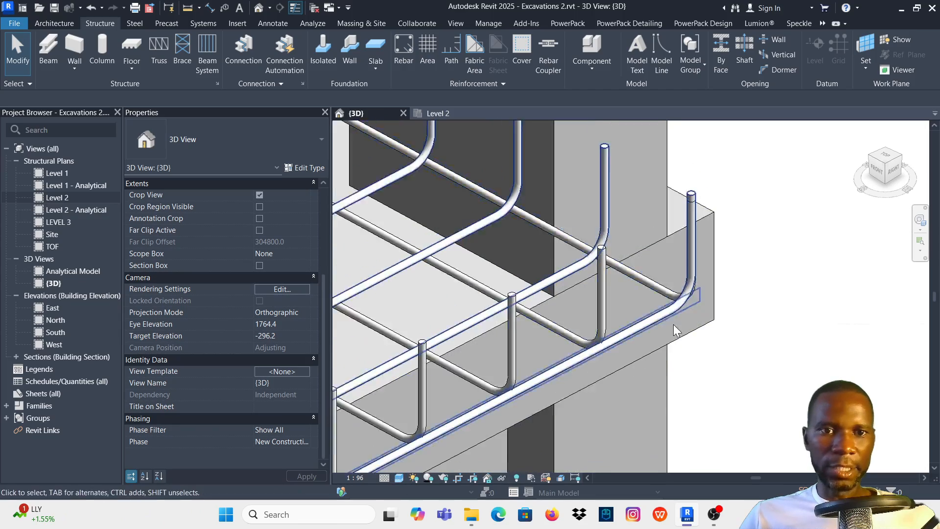
# - Select the model around the slab and filter the selection so only its Structural Rebar category remains
pyautogui.scroll(-3, 695, 299)
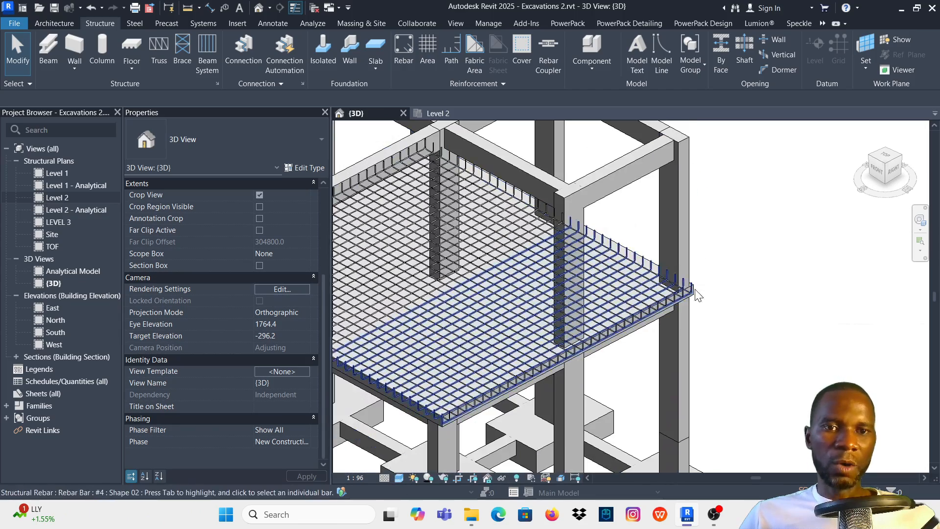
pyautogui.scroll(5, 695, 301)
pyautogui.scroll(-8, 688, 271)
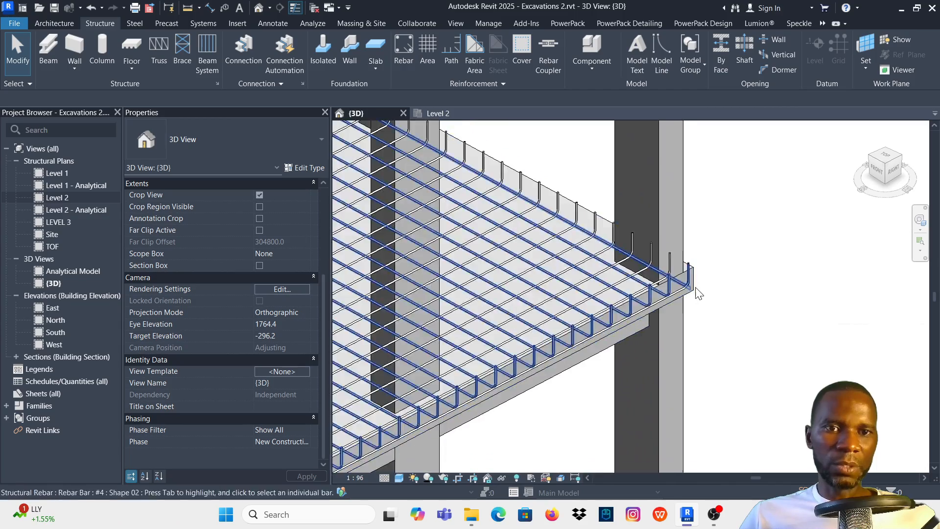
pyautogui.scroll(-1, 677, 309)
pyautogui.moveTo(718, 329); pyautogui.dragTo(503, 221)
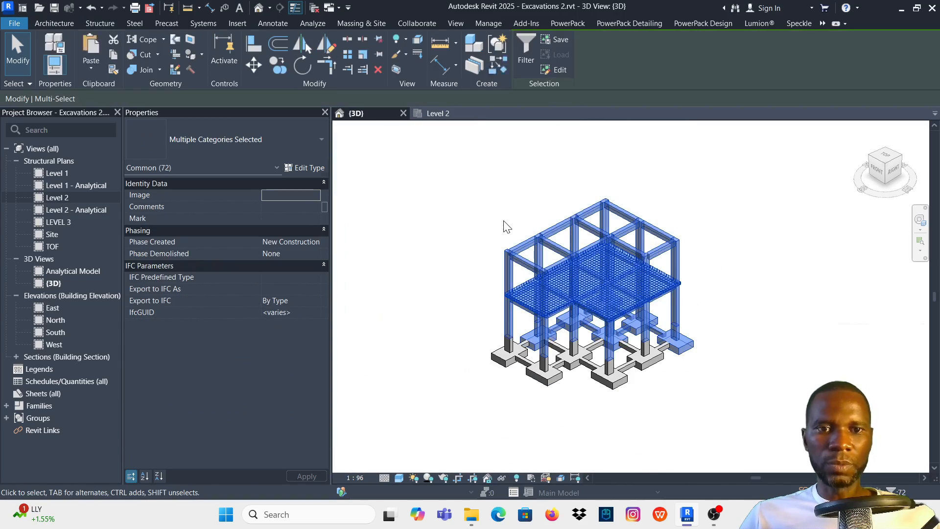
pyautogui.click(531, 37)
pyautogui.click(546, 198)
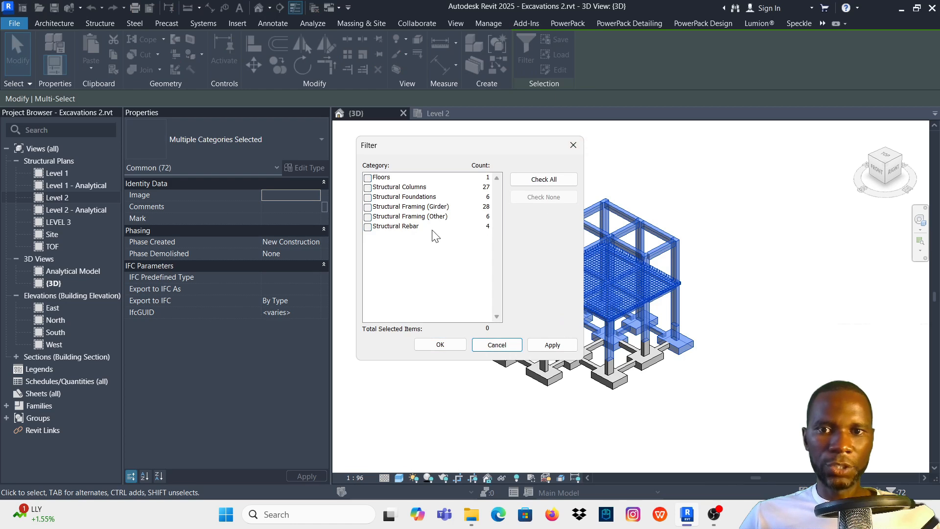
pyautogui.click(367, 227)
pyautogui.click(543, 345)
pyautogui.click(440, 345)
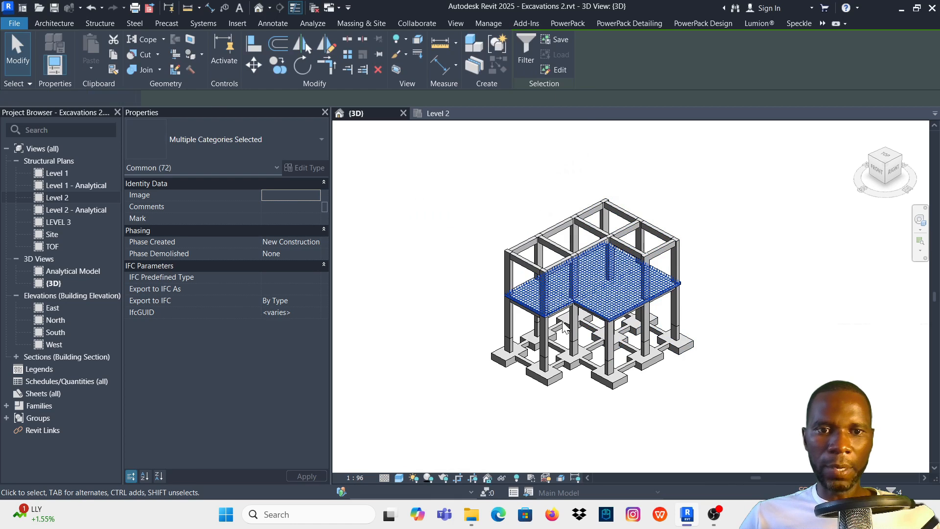
# - Set the Standard 90-degree hook length of the #4 rebar type to 70 mm and apply the type change
pyautogui.scroll(3, 656, 221)
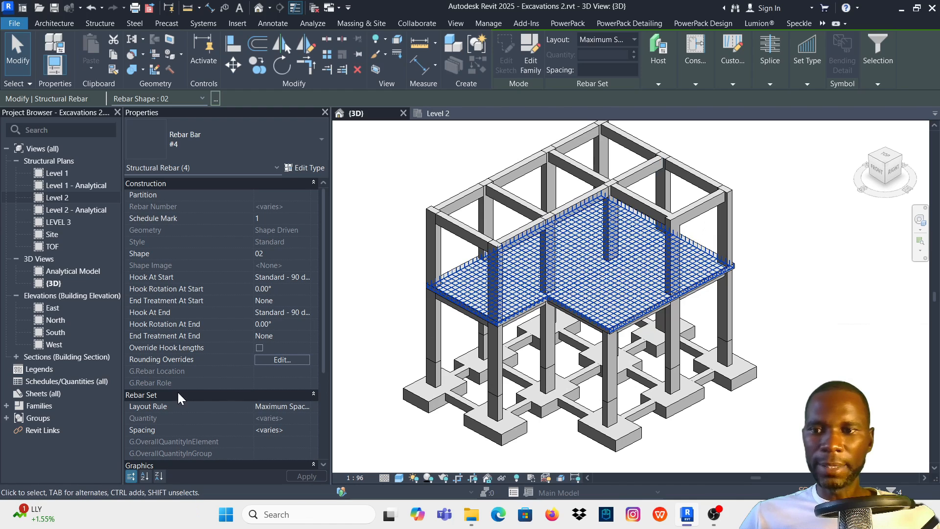
pyautogui.scroll(-3, 196, 372)
pyautogui.scroll(3, 270, 247)
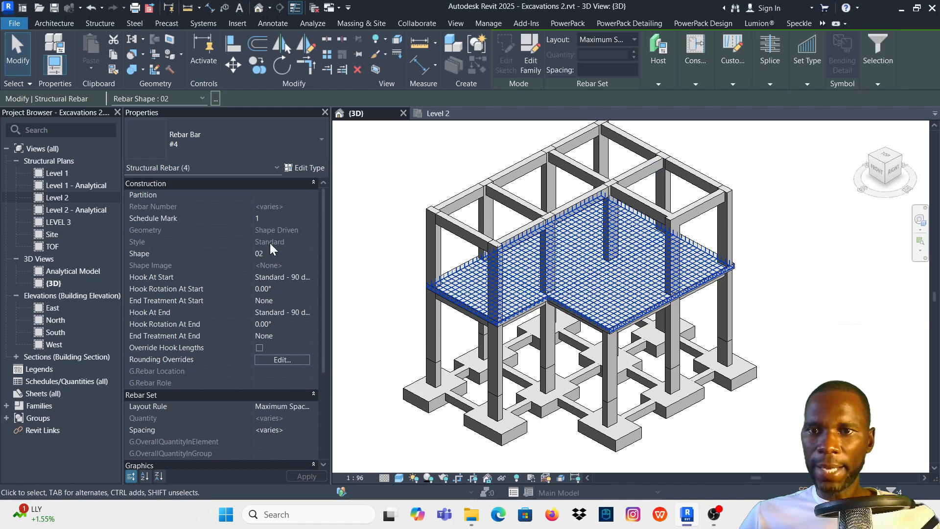
pyautogui.click(307, 169)
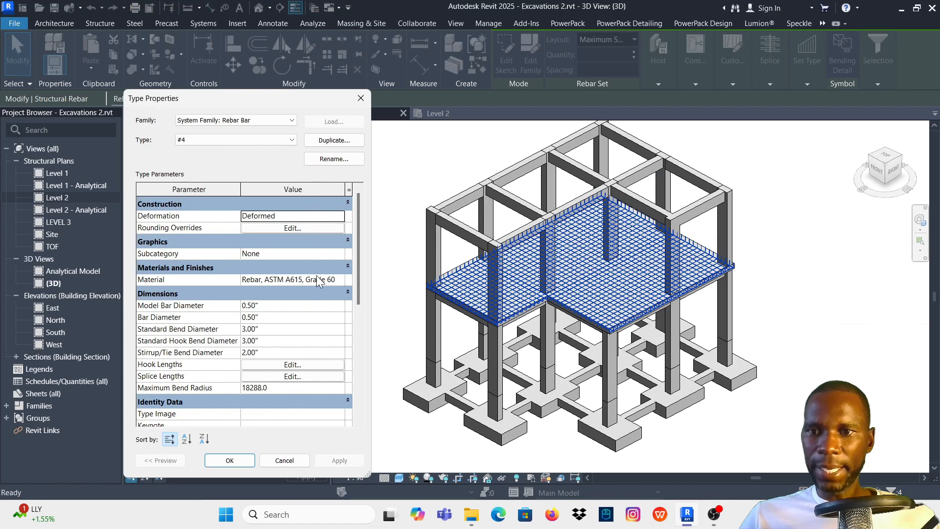
pyautogui.click(292, 365)
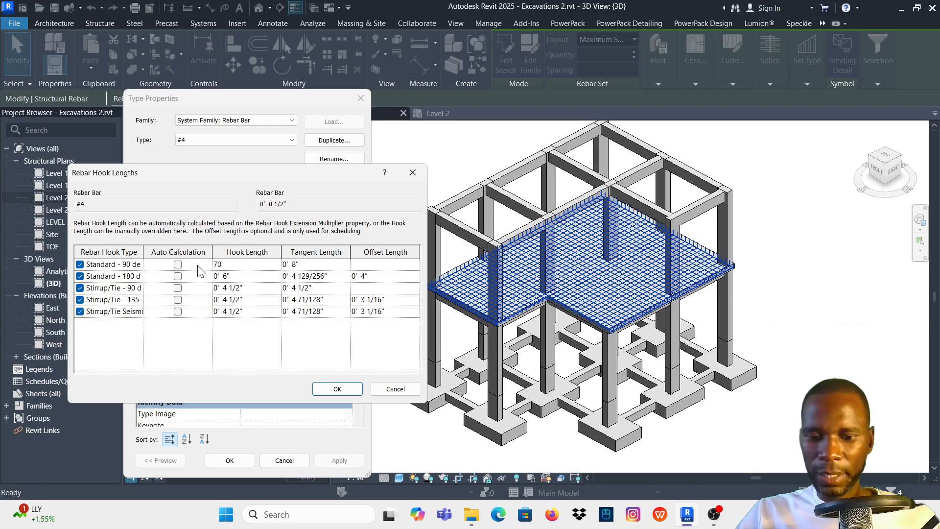
pyautogui.press('Tab')
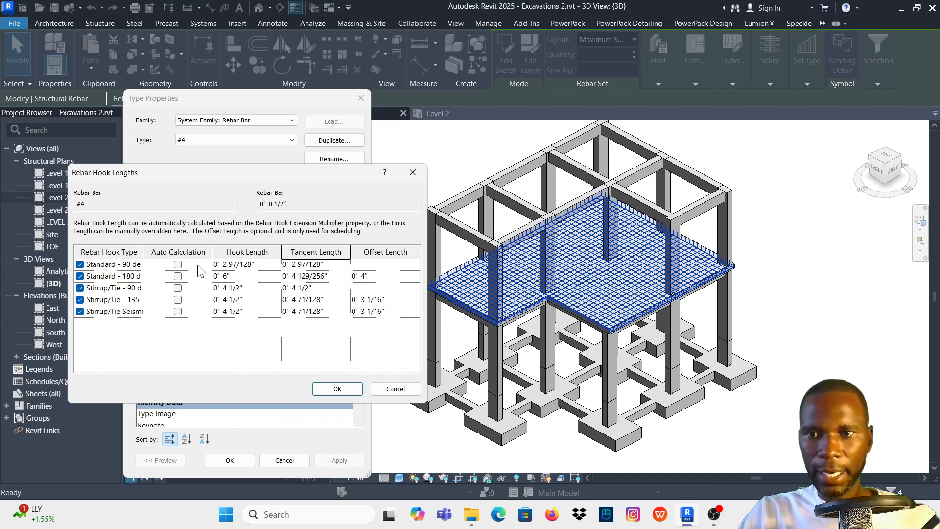
pyautogui.click(337, 389)
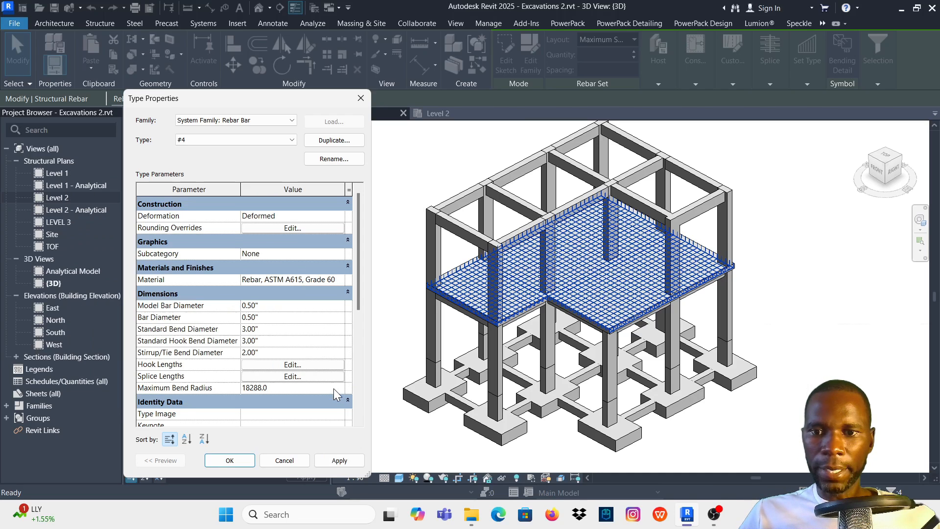
pyautogui.click(340, 460)
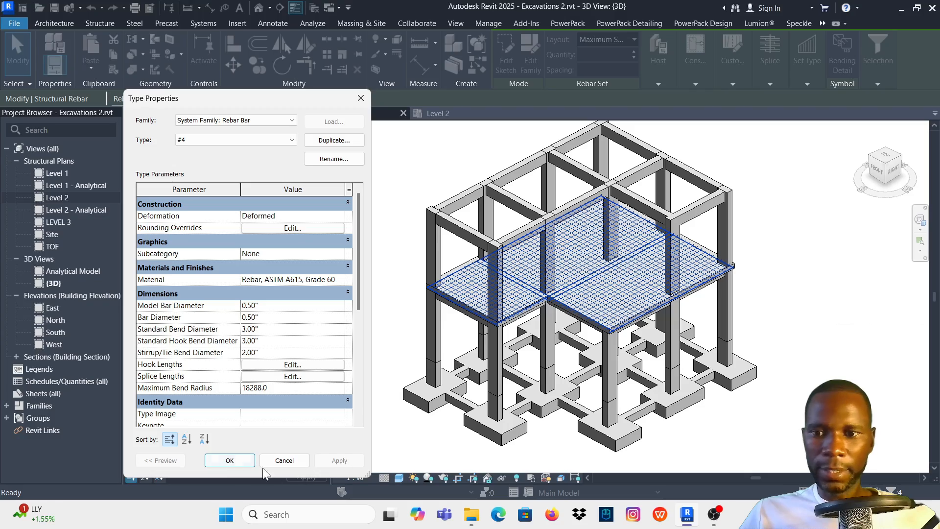
pyautogui.click(230, 460)
# - Clear the selection and inspect the bar hooks along the Level 2 slab's edges and corners in 3D
pyautogui.scroll(4, 685, 289)
pyautogui.scroll(5, 666, 298)
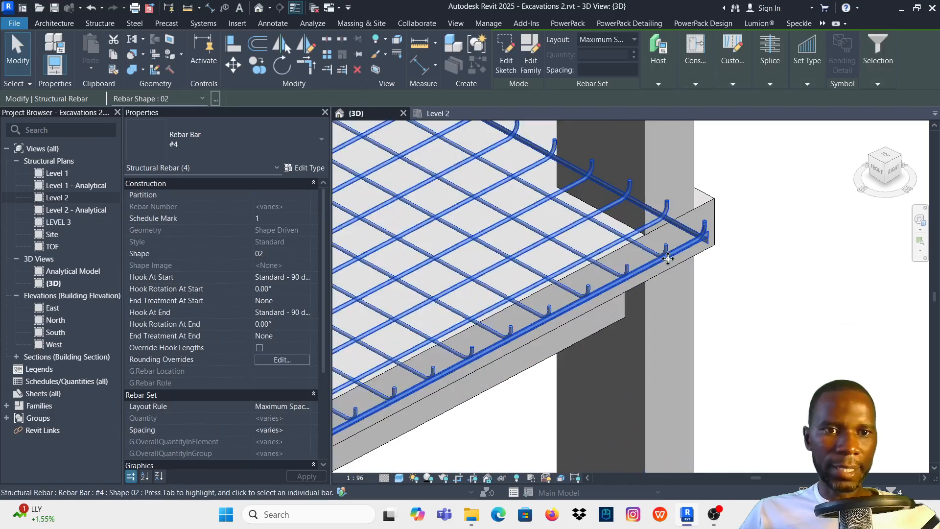
pyautogui.click(805, 298)
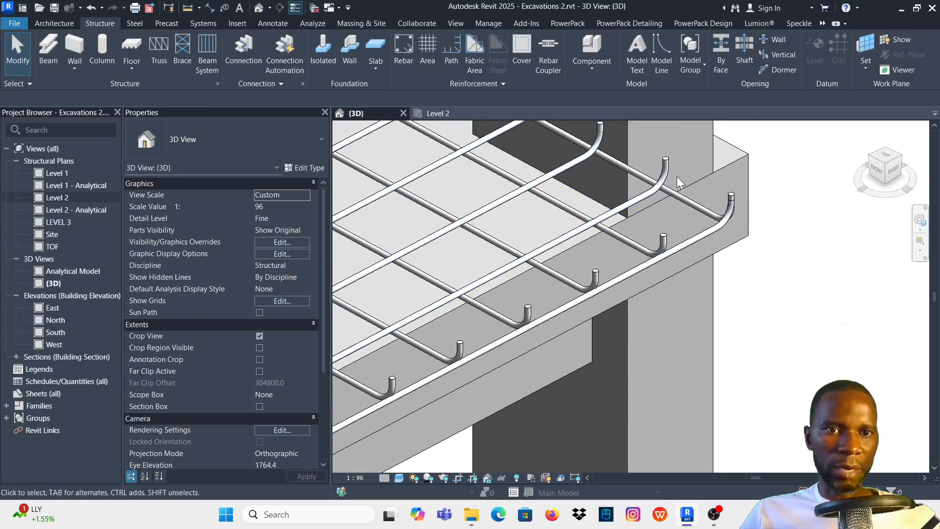
pyautogui.scroll(5, 663, 169)
pyautogui.scroll(-7, 691, 249)
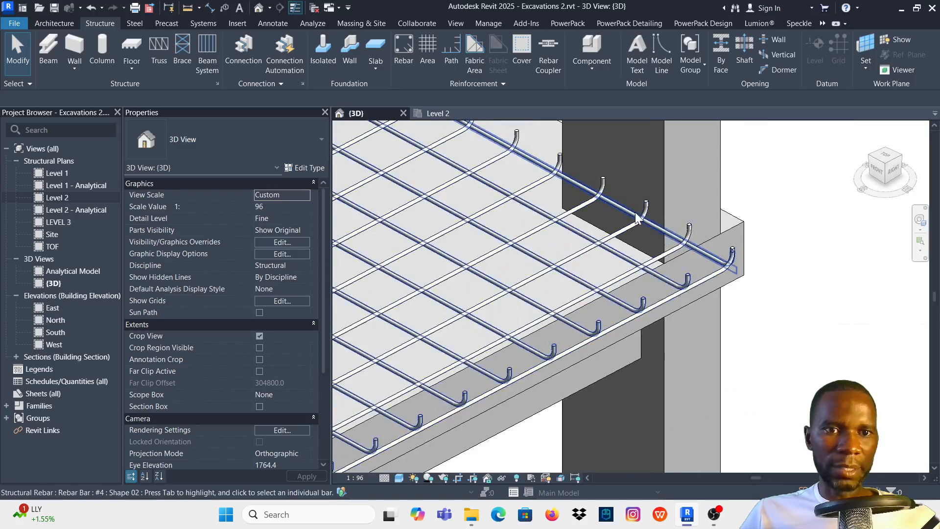
pyautogui.scroll(-8, 637, 218)
pyautogui.scroll(6, 520, 294)
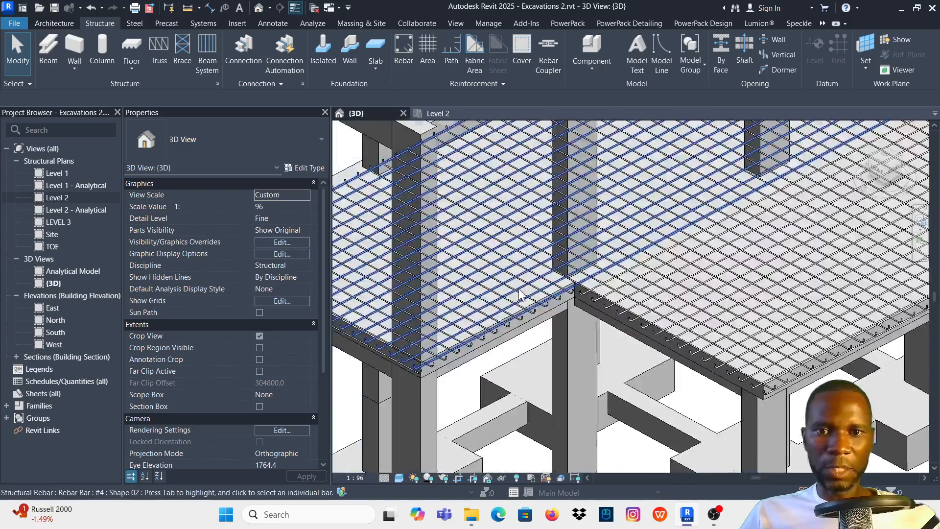
pyautogui.scroll(-4, 518, 293)
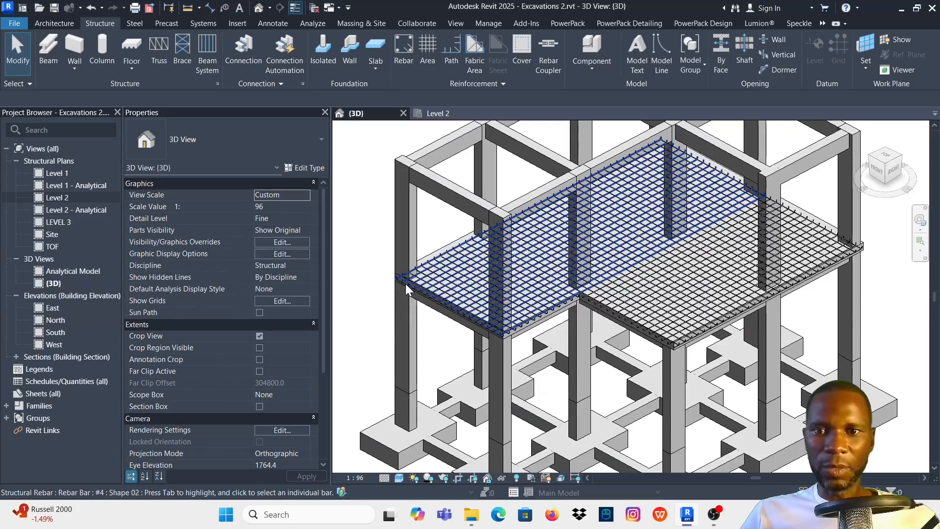
pyautogui.scroll(-4, 405, 289)
pyautogui.scroll(3, 620, 275)
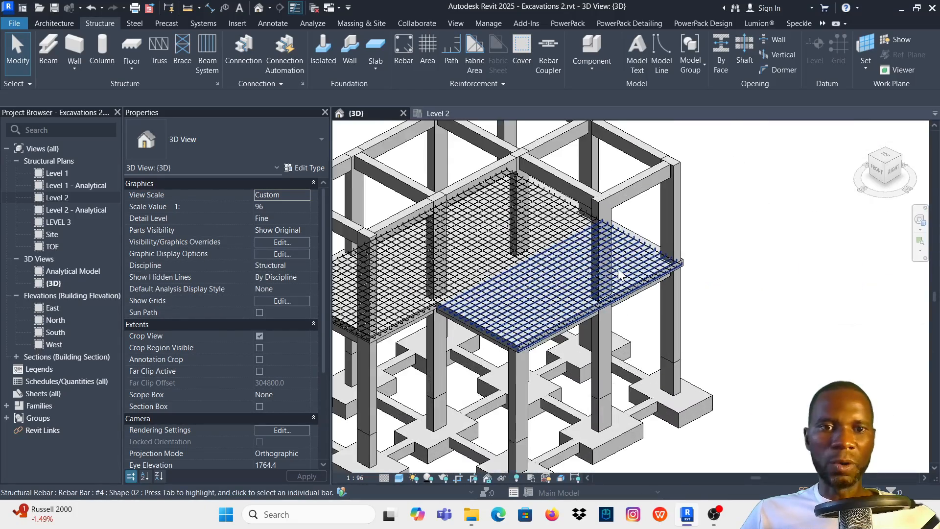
pyautogui.scroll(-4, 602, 274)
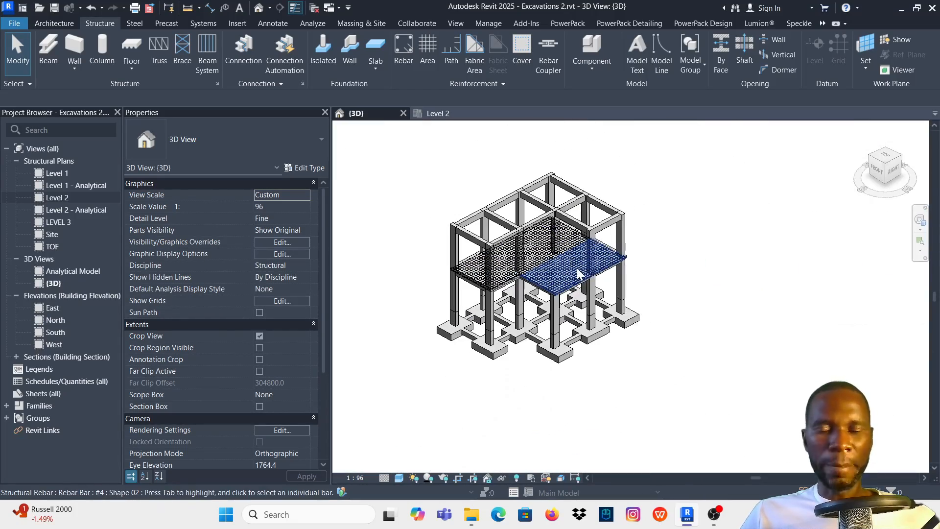
pyautogui.scroll(2, 520, 268)
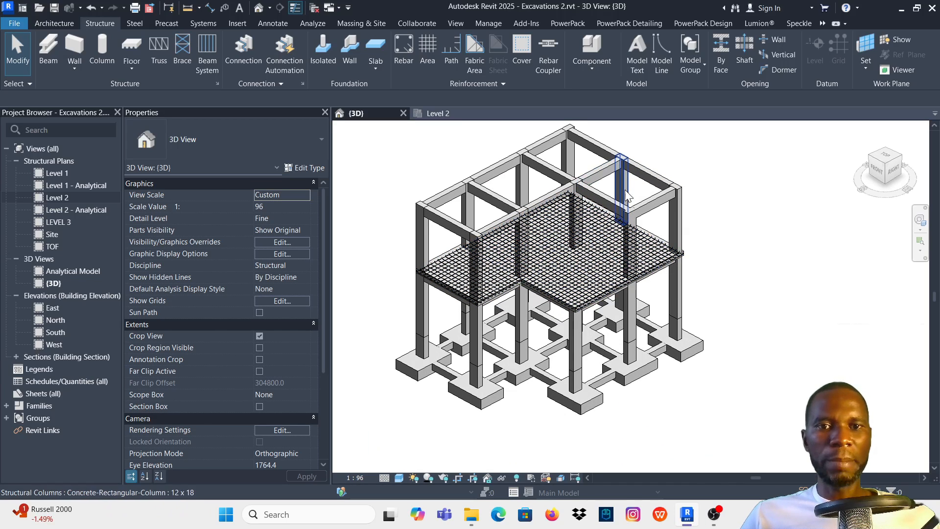
pyautogui.scroll(-2, 588, 280)
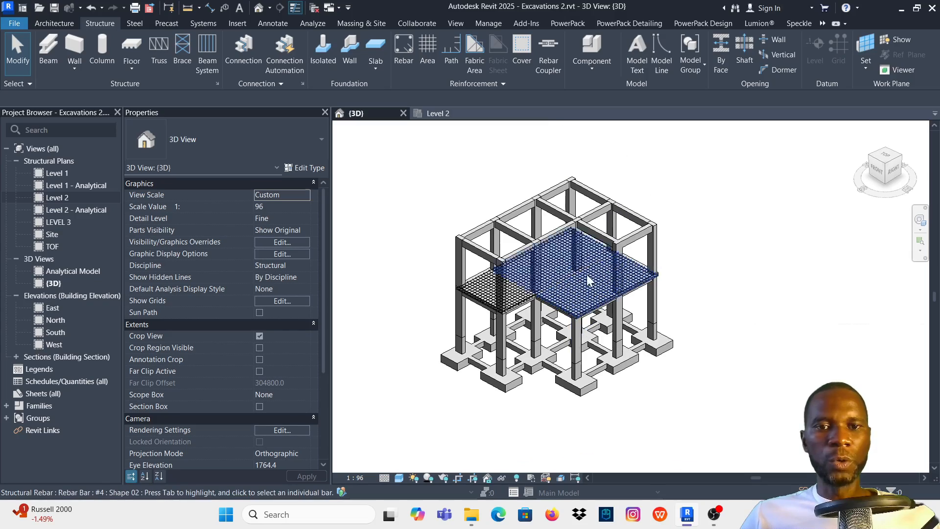
pyautogui.scroll(2, 588, 280)
pyautogui.scroll(-2, 685, 363)
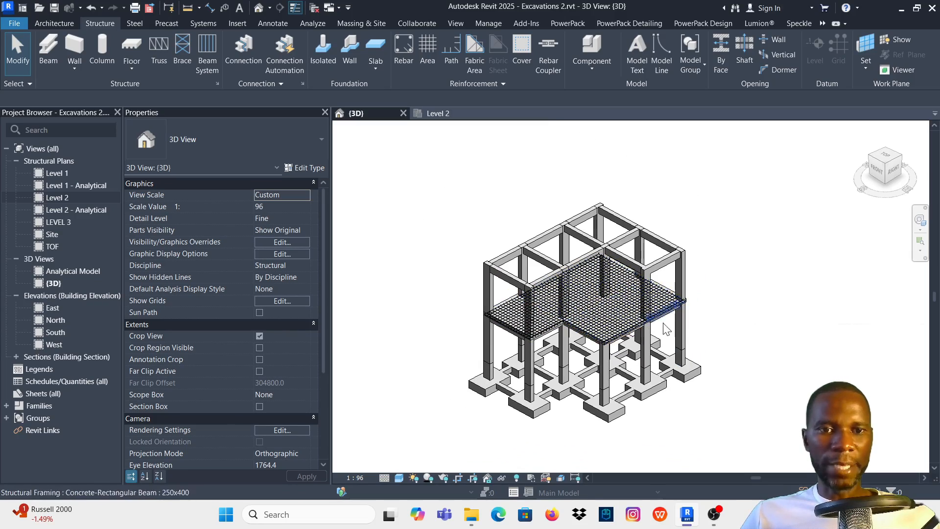
pyautogui.scroll(3, 723, 312)
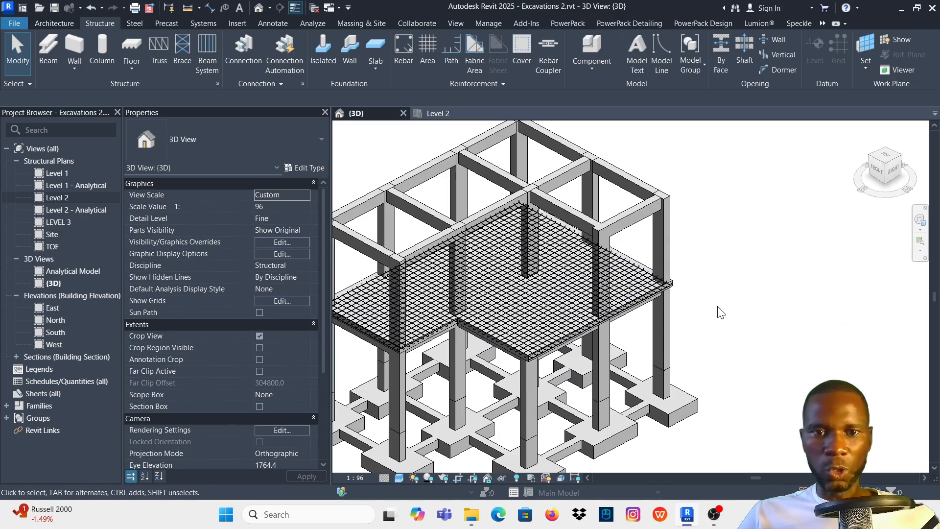
# - Select the model around the Level 2 slab and filter the selection down to the Structural Rebar category only
pyautogui.scroll(-3, 721, 312)
pyautogui.moveTo(736, 351); pyautogui.dragTo(487, 236)
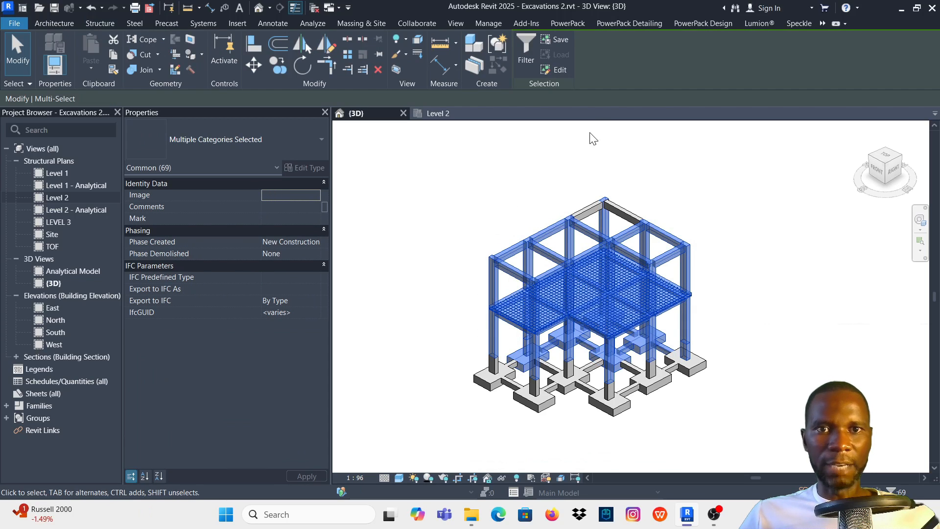
pyautogui.click(528, 53)
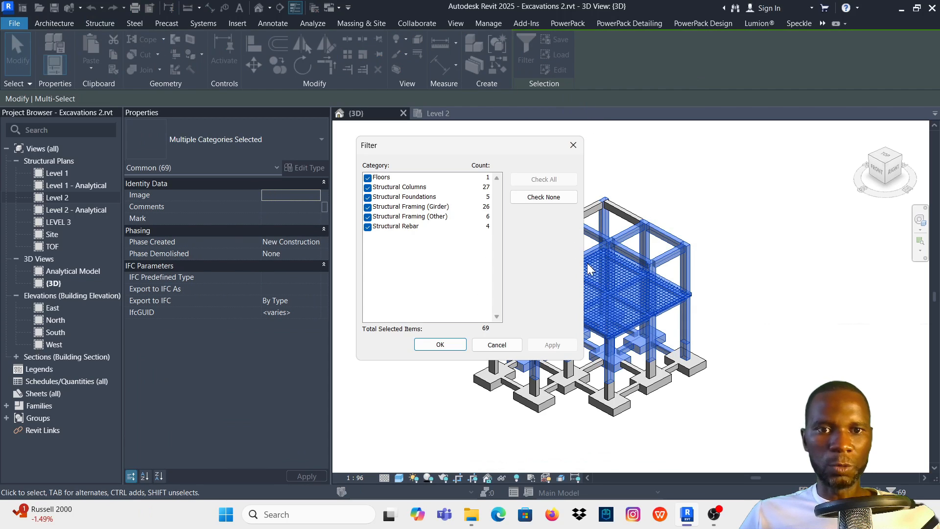
pyautogui.click(542, 196)
pyautogui.click(368, 227)
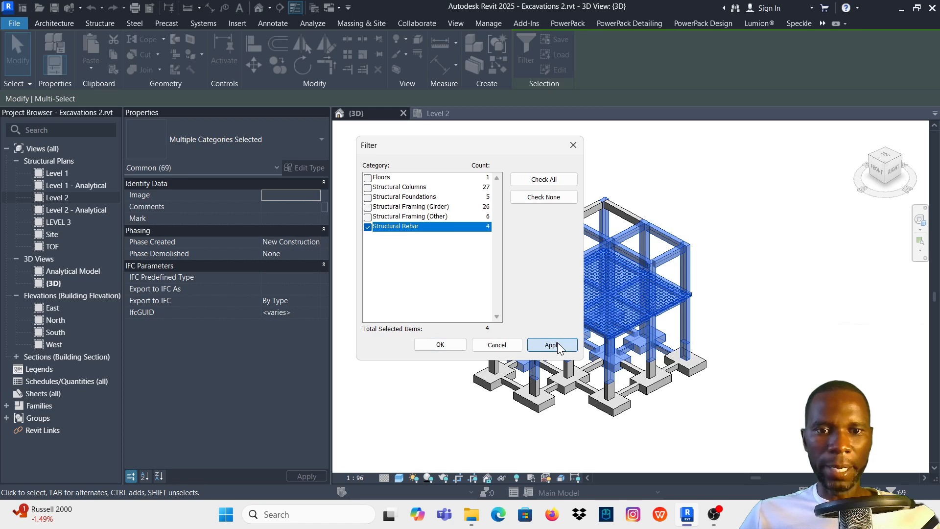
pyautogui.click(552, 345)
pyautogui.click(440, 345)
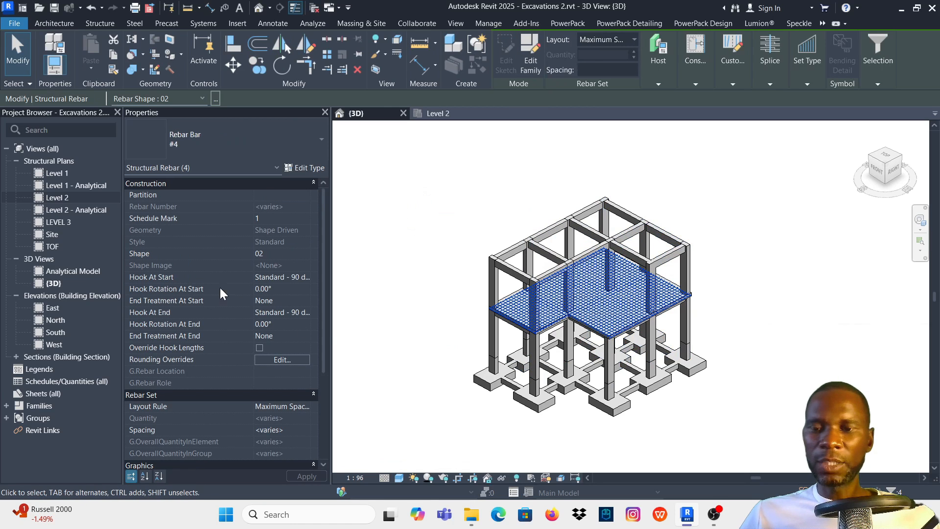
# - Enter B as the Comments value of the selected slab rebar, apply it and clear the selection
pyautogui.scroll(-2, 219, 286)
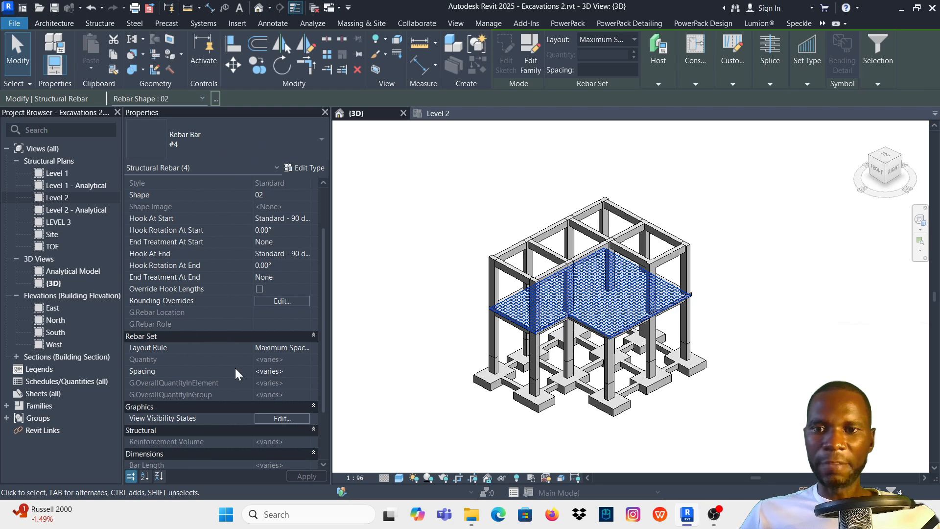
pyautogui.scroll(-10, 240, 260)
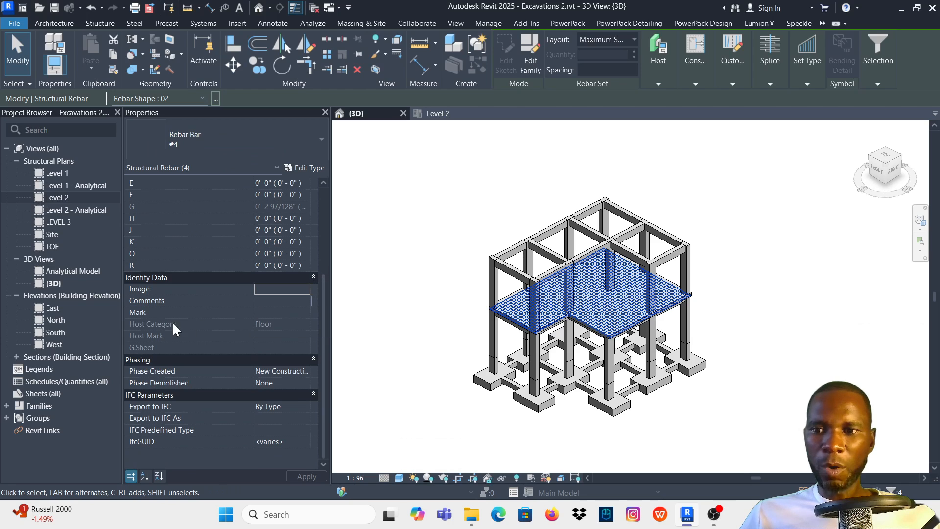
pyautogui.click(264, 301)
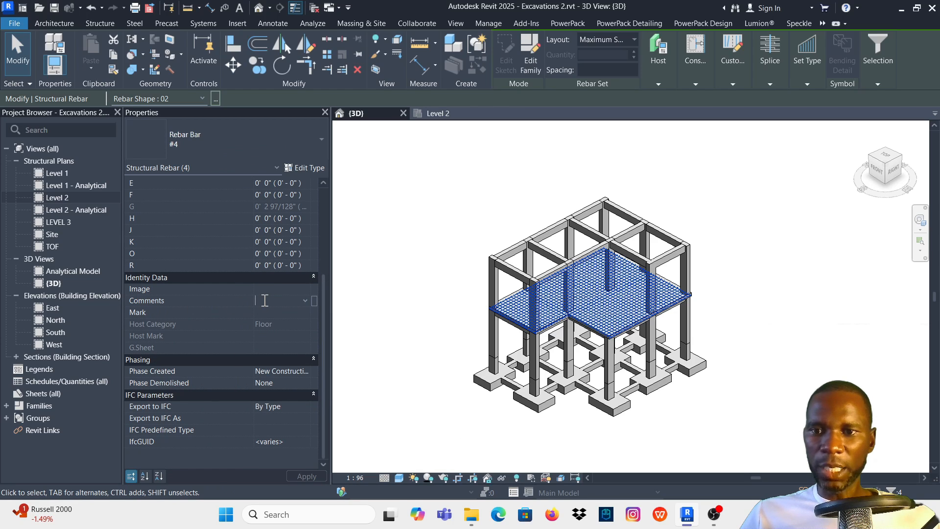
pyautogui.press('capslock')
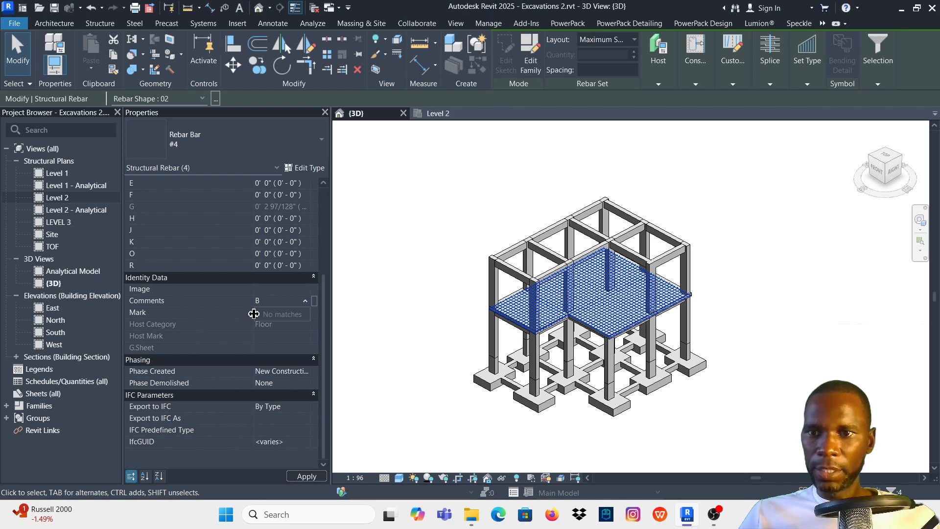
pyautogui.click(293, 325)
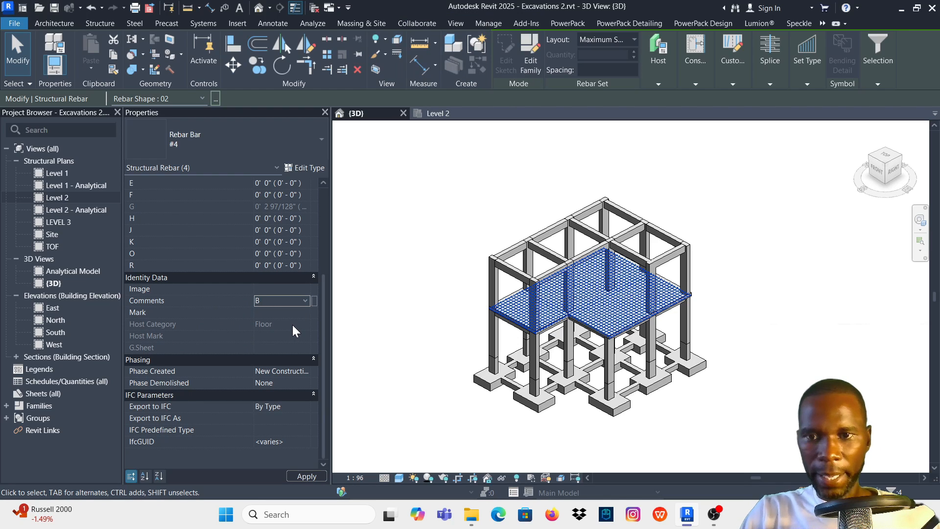
pyautogui.click(306, 475)
pyautogui.click(744, 241)
# - Select one rebar set in the slab to check its Comments value, and deselect it
pyautogui.scroll(4, 570, 298)
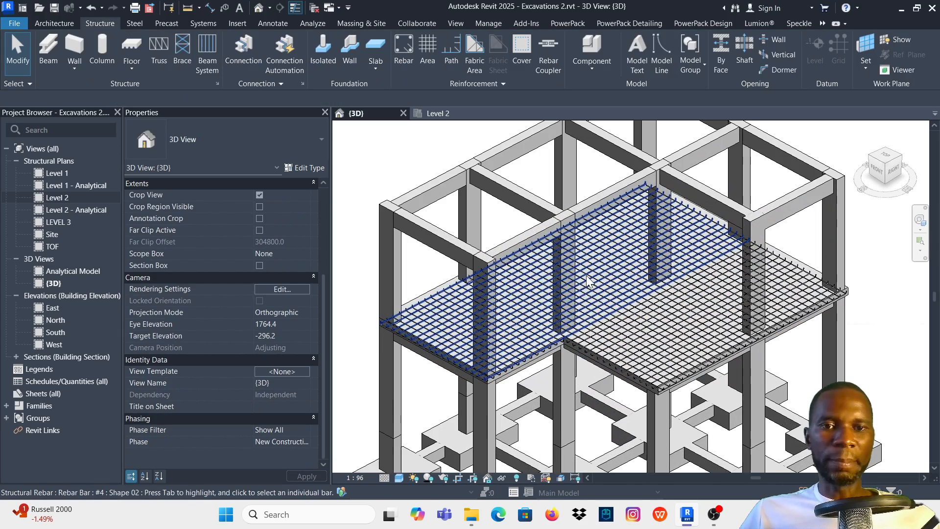
pyautogui.click(596, 293)
pyautogui.scroll(-8, 240, 285)
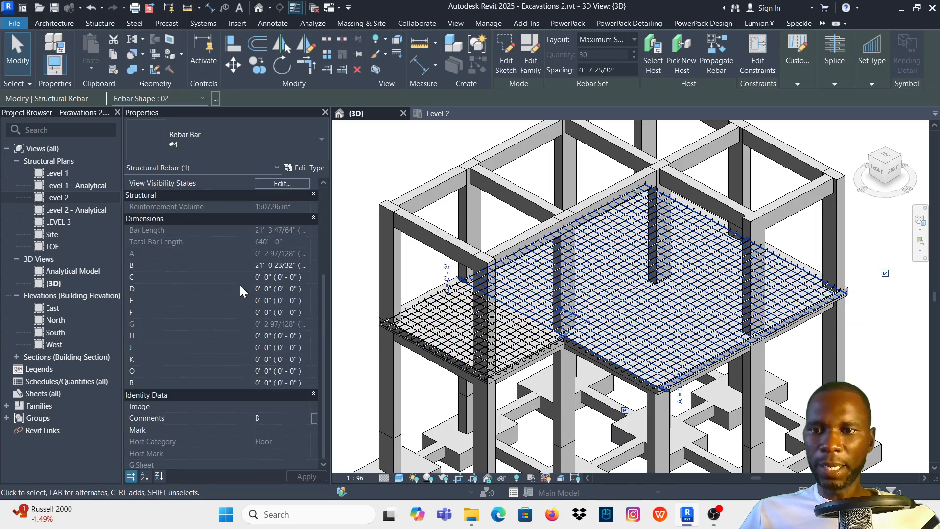
pyautogui.scroll(-5, 667, 204)
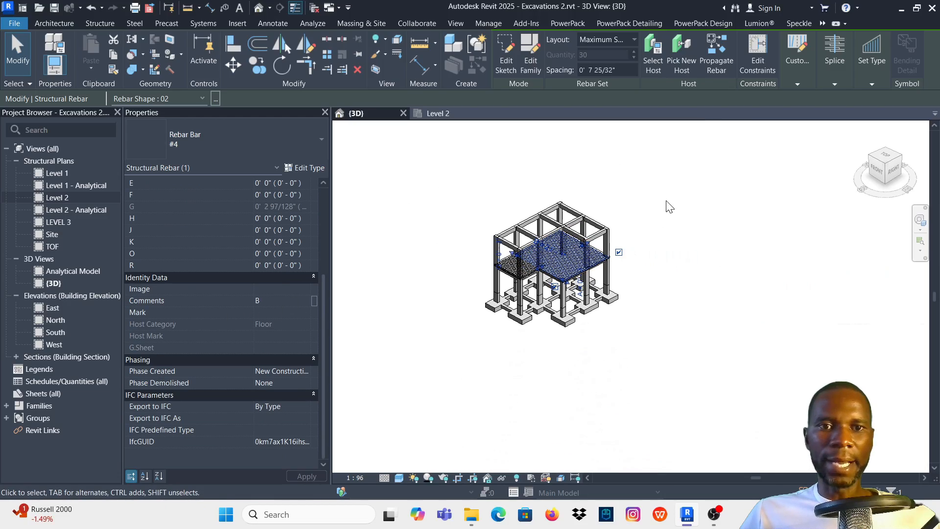
pyautogui.click(667, 204)
pyautogui.scroll(-2, 521, 279)
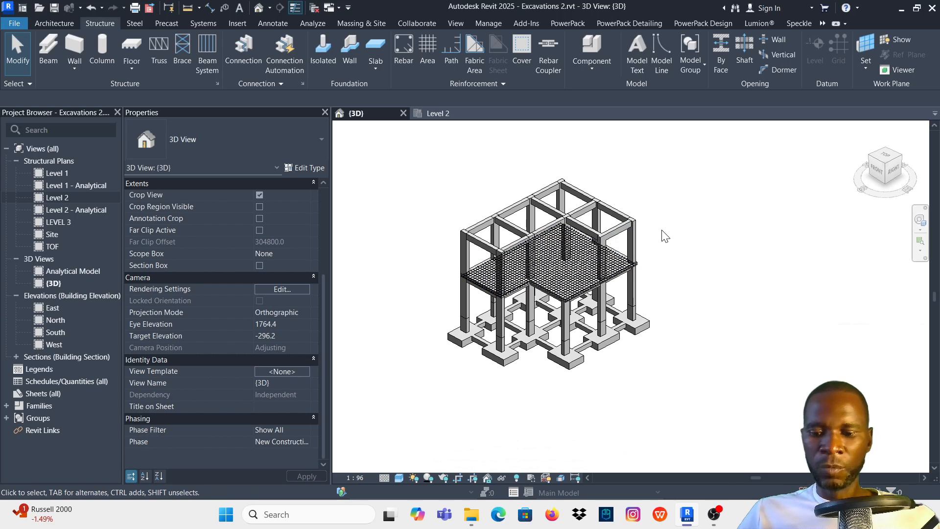
# - Create a new rule-based view filter named B from the 3D view's visibility/graphic overrides
pyautogui.click(460, 23)
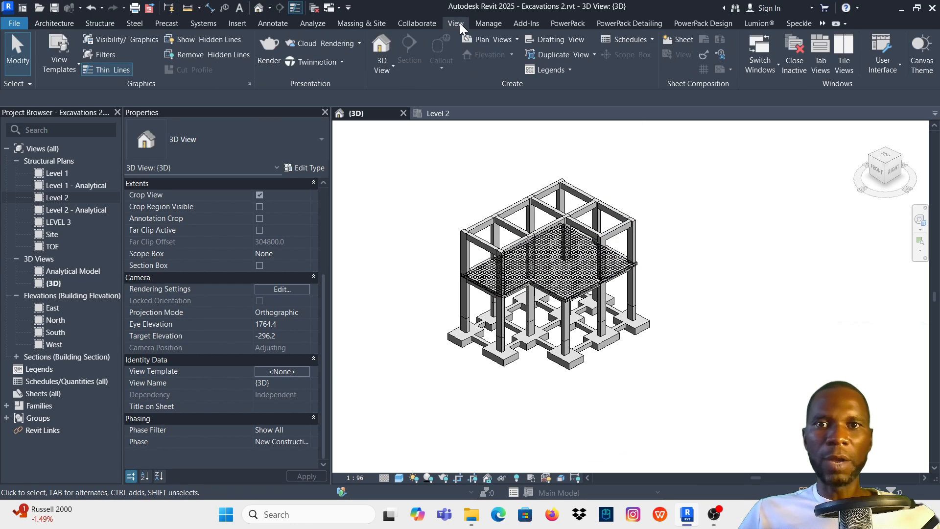
pyautogui.click(112, 42)
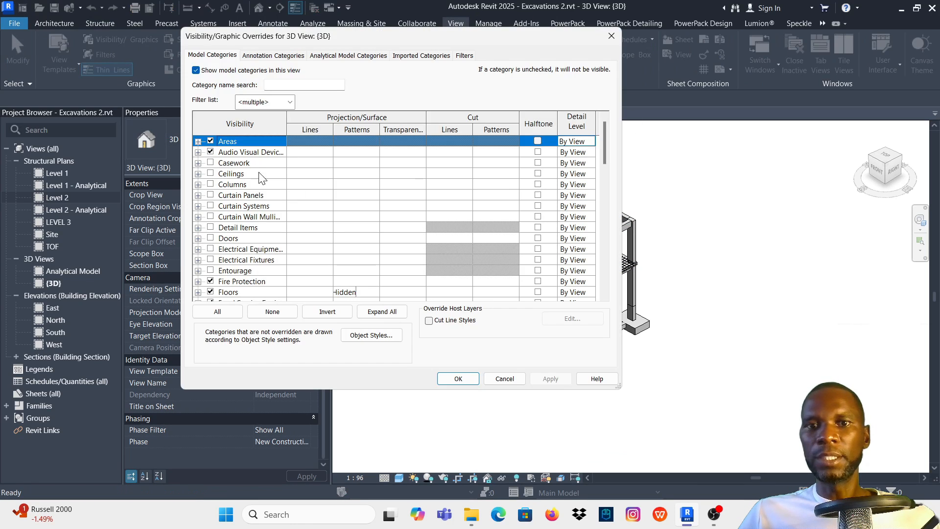
pyautogui.click(465, 56)
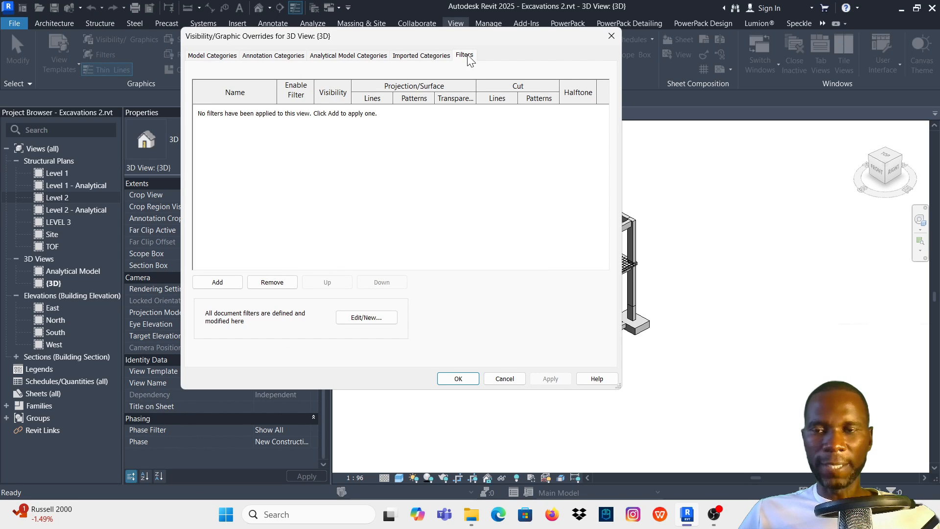
pyautogui.click(366, 317)
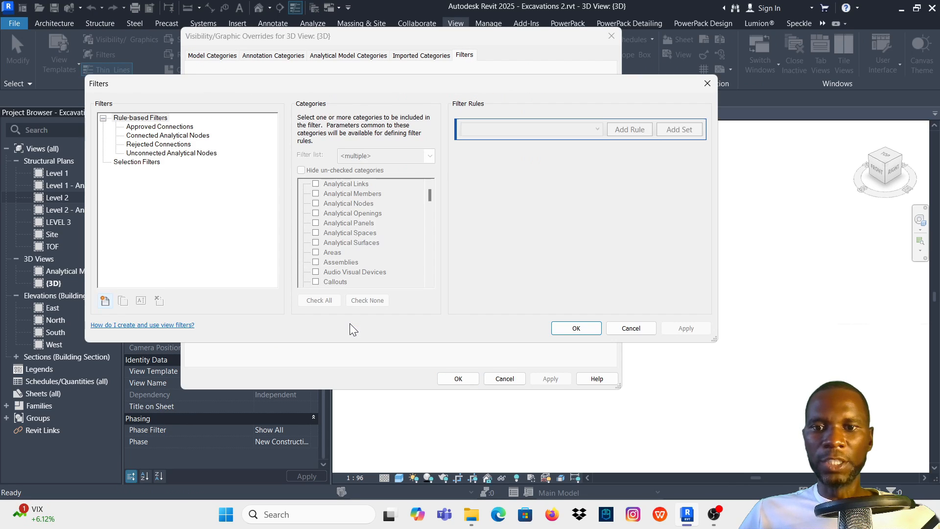
pyautogui.click(105, 299)
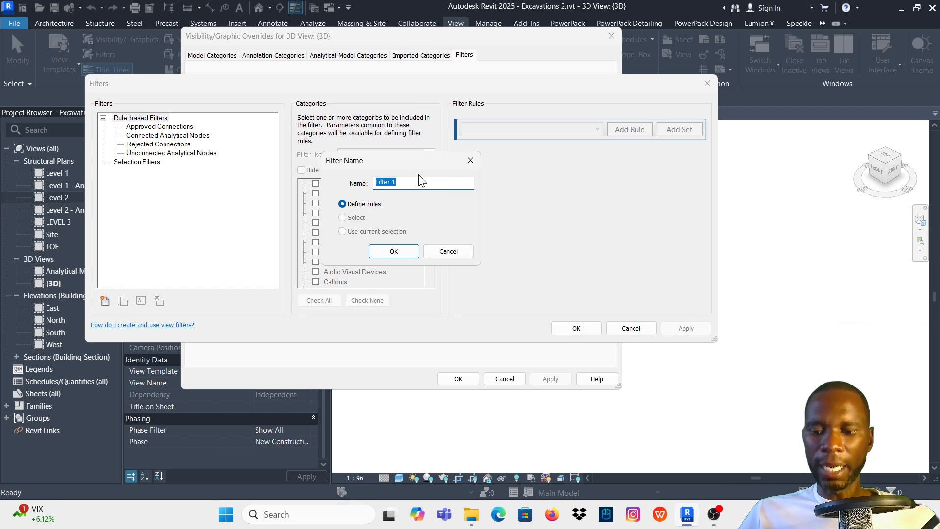
pyautogui.write('B')
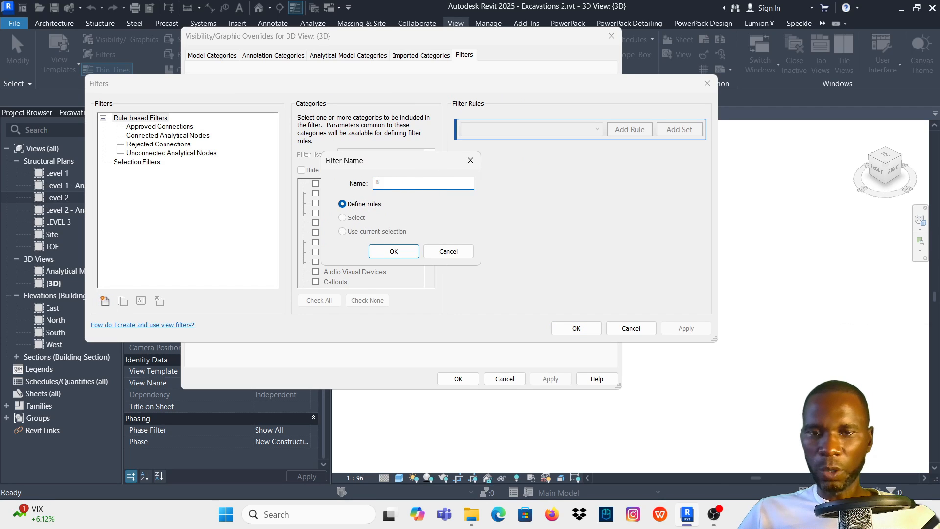
pyautogui.click(393, 251)
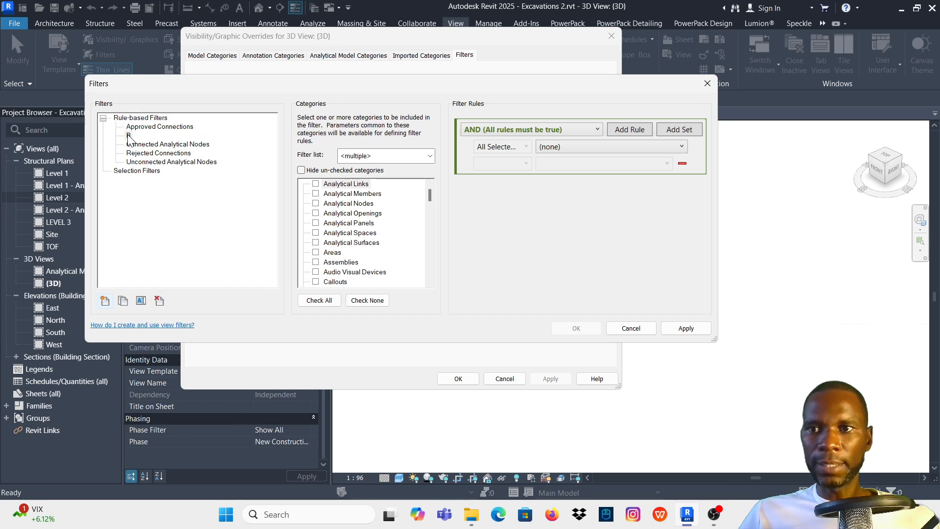
# - Include the Structural Rebar category in filter B
pyautogui.click(356, 216)
pyautogui.scroll(-15, 363, 230)
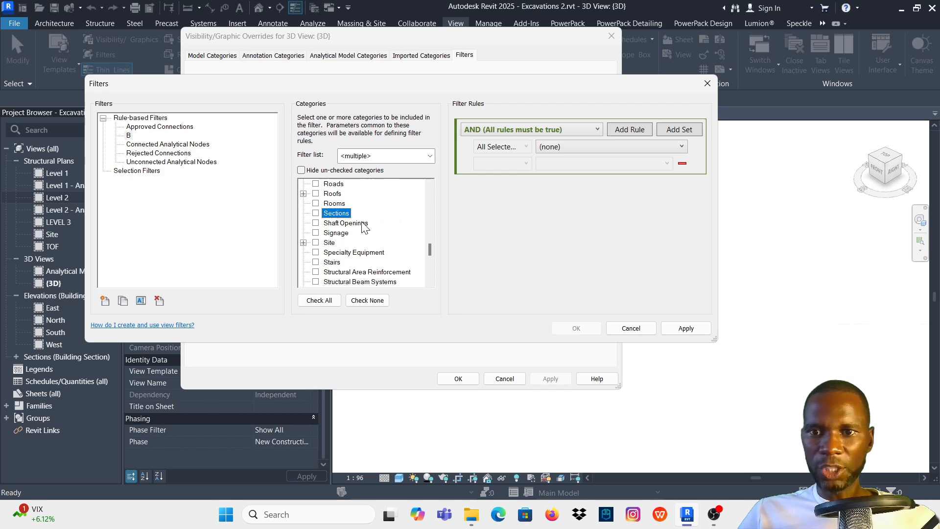
pyautogui.scroll(-1, 380, 259)
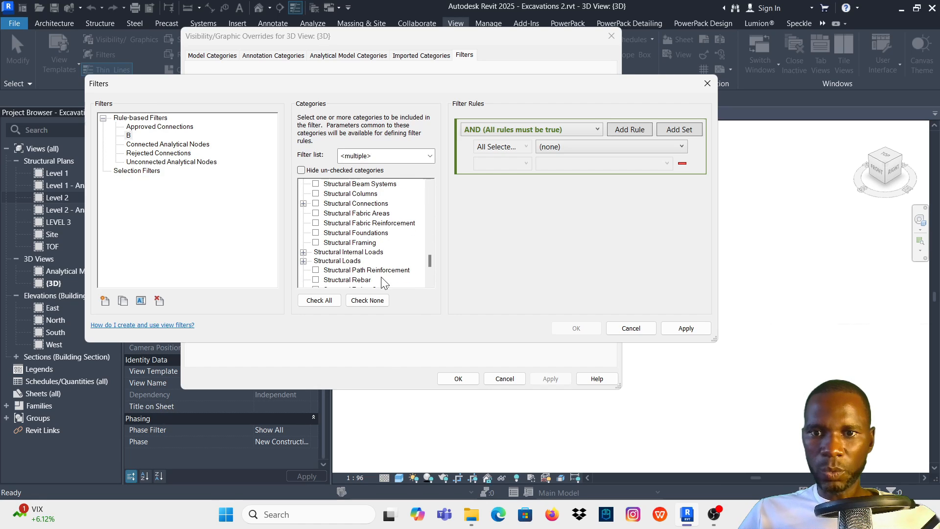
pyautogui.scroll(-1, 375, 272)
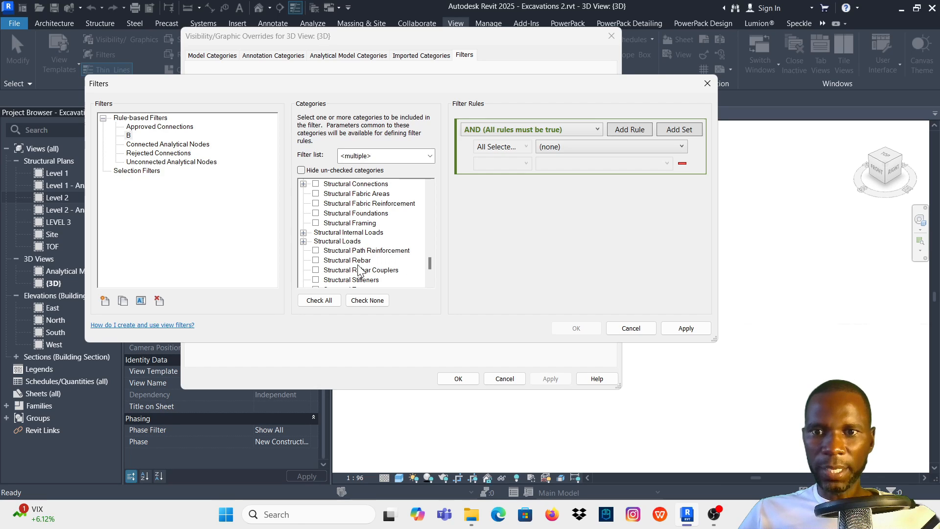
pyautogui.click(316, 261)
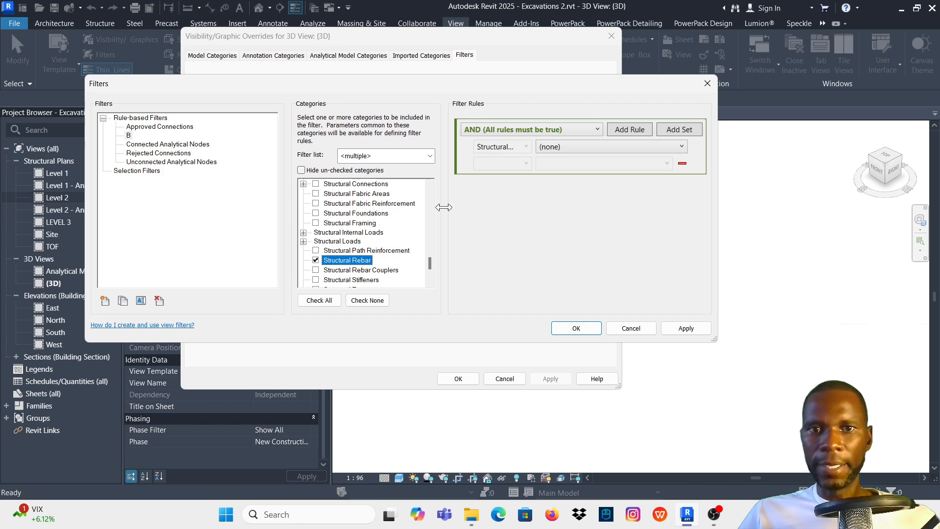
# - Define the rule of filter B so that Comments equals B
pyautogui.click(680, 147)
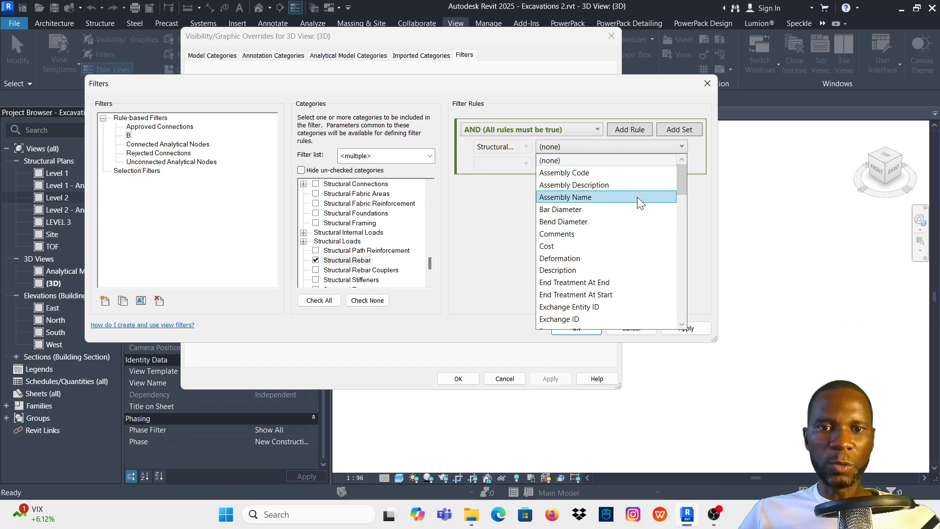
pyautogui.click(586, 234)
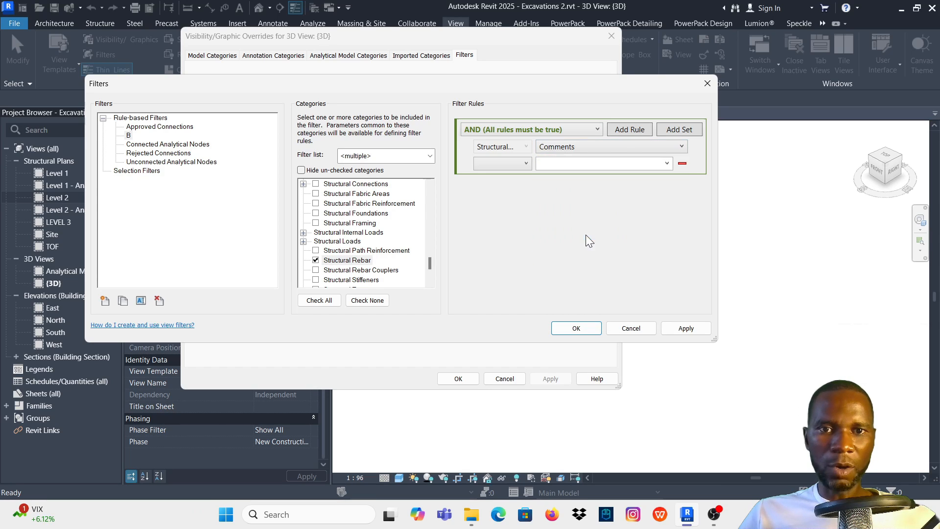
pyautogui.click(526, 163)
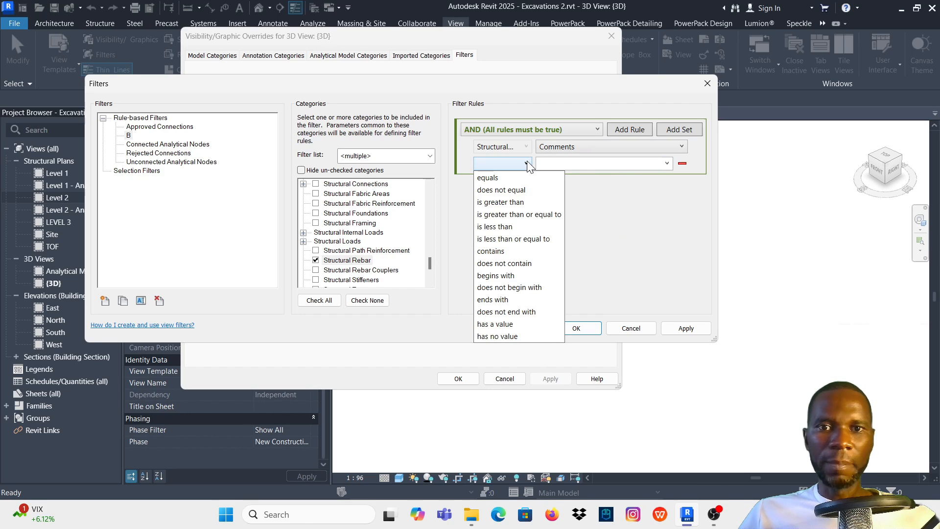
pyautogui.click(518, 178)
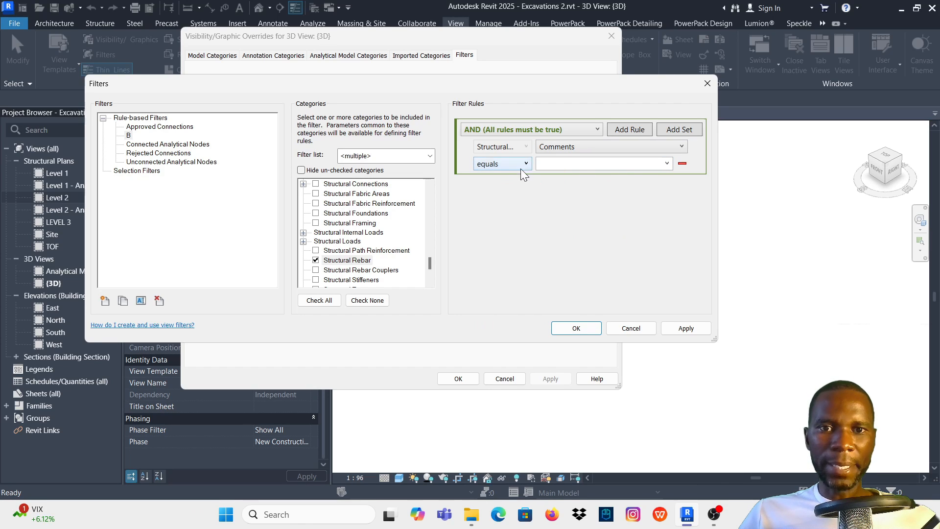
pyautogui.click(667, 163)
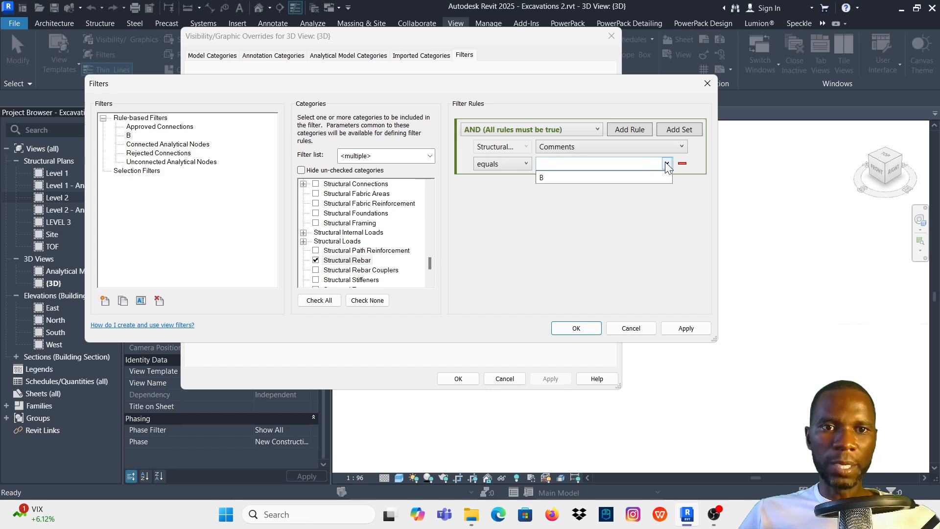
pyautogui.click(545, 178)
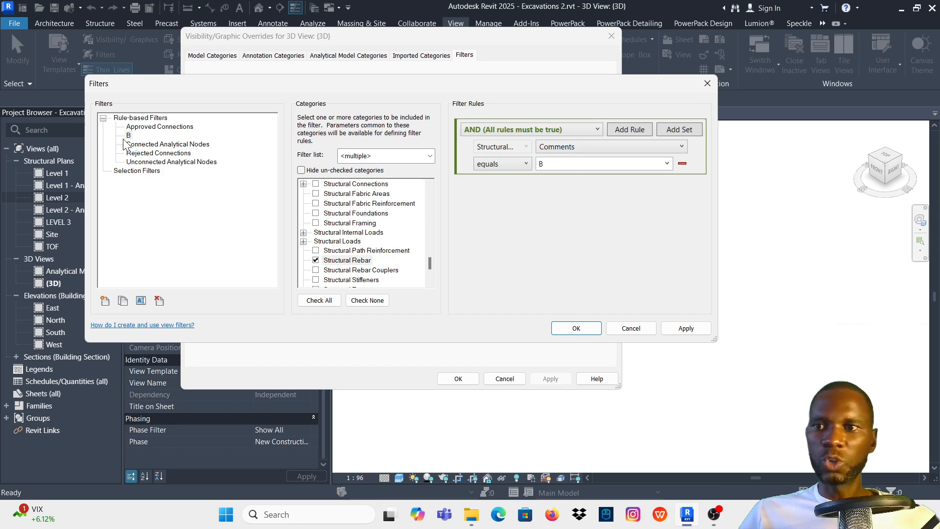
# - Save the definition of filter B and add the filter to the 3D view's visibility/graphic overrides
pyautogui.click(686, 328)
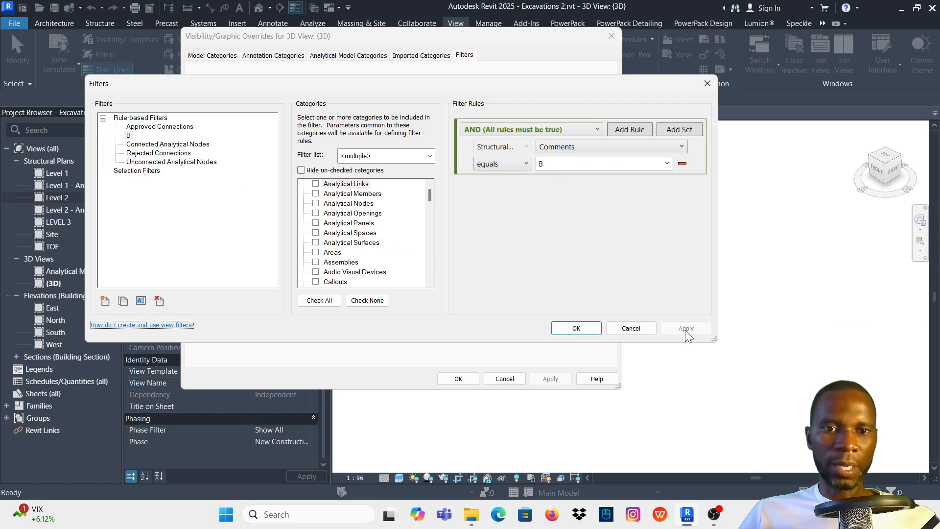
pyautogui.click(576, 328)
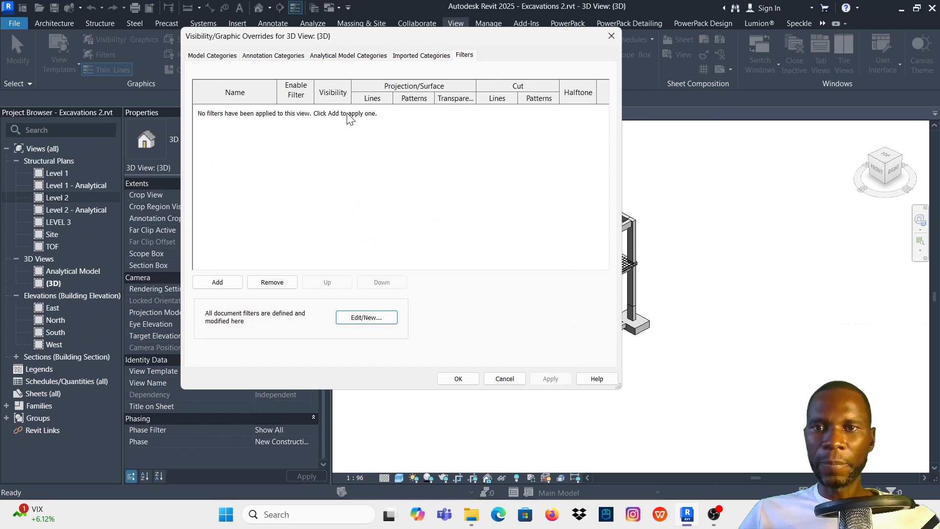
pyautogui.click(215, 284)
pyautogui.click(345, 167)
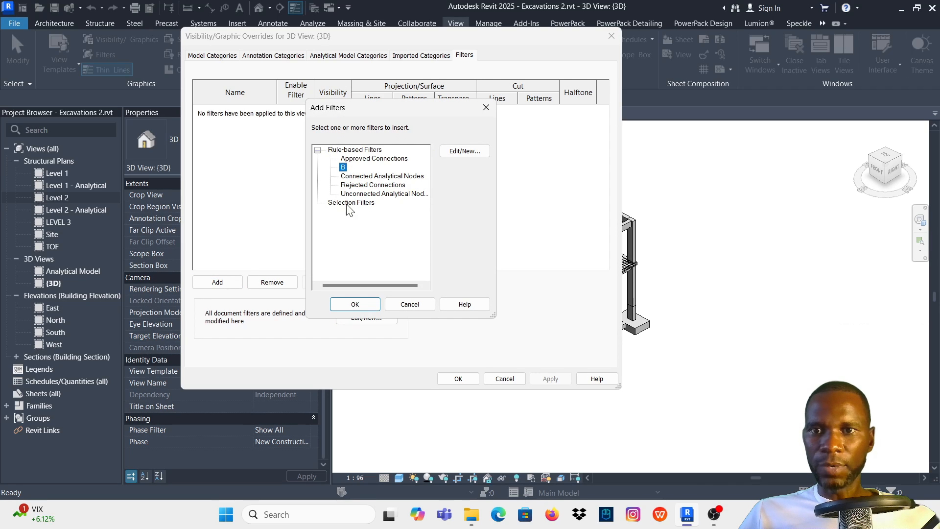
pyautogui.click(347, 304)
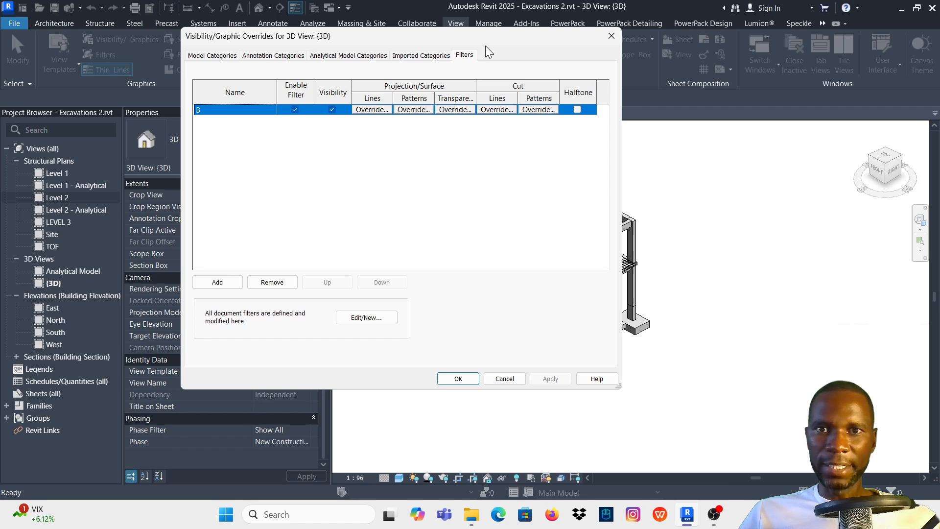
# - Override the projection/surface foreground pattern color of filter B with green and apply it to the 3D view
pyautogui.click(412, 110)
pyautogui.click(468, 174)
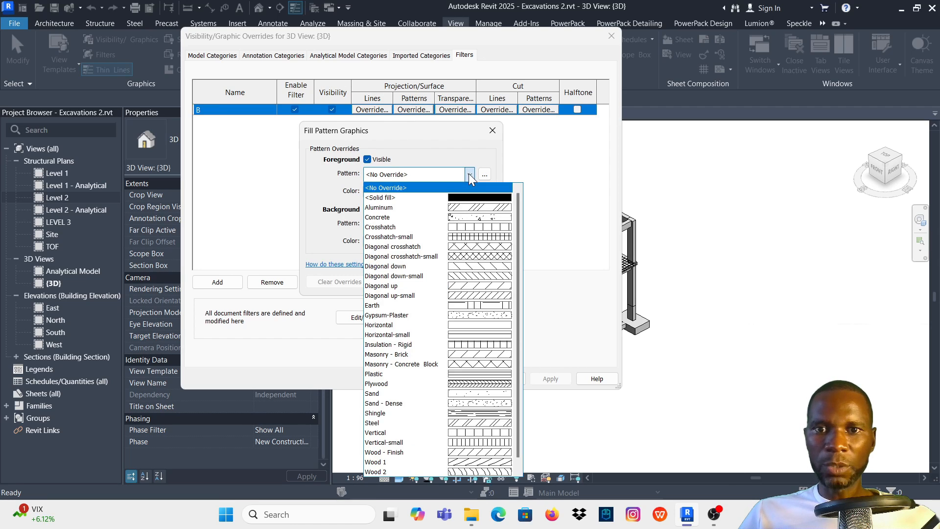
pyautogui.click(468, 190)
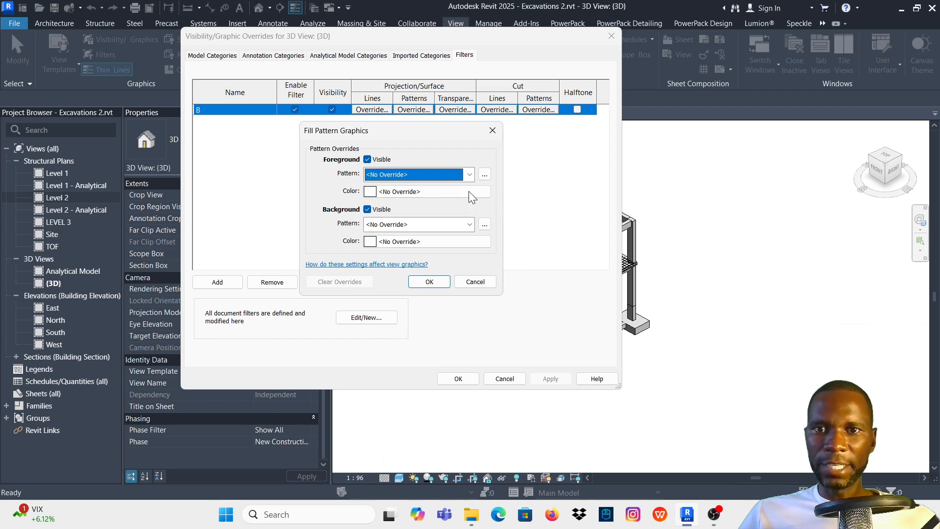
pyautogui.click(373, 191)
pyautogui.click(325, 223)
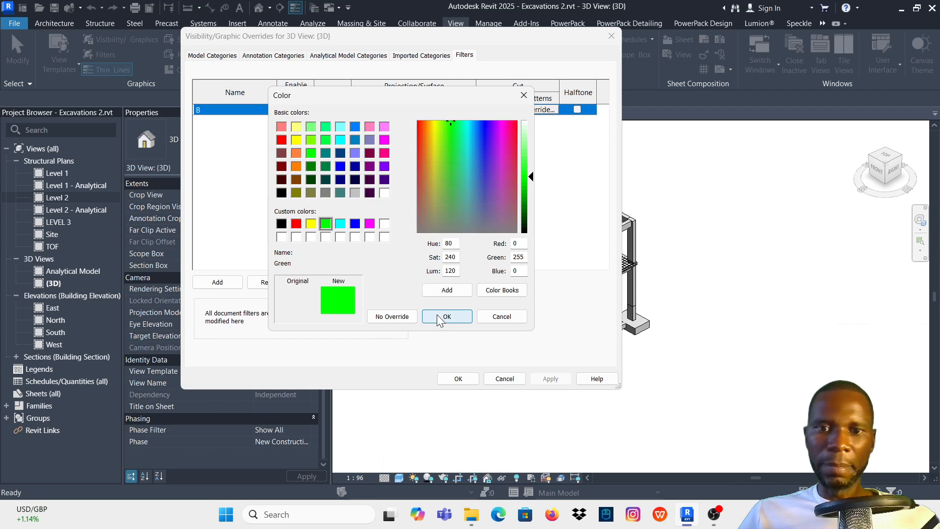
pyautogui.click(446, 316)
pyautogui.click(429, 282)
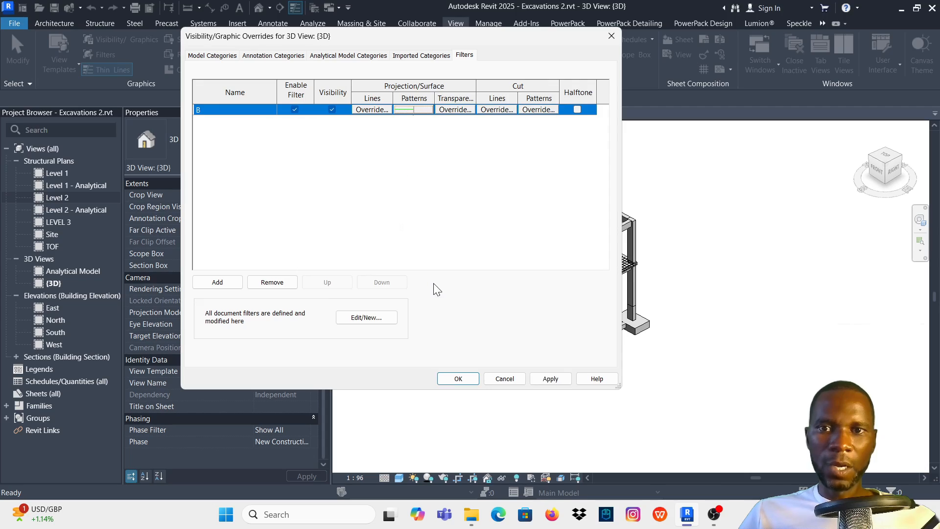
pyautogui.click(549, 379)
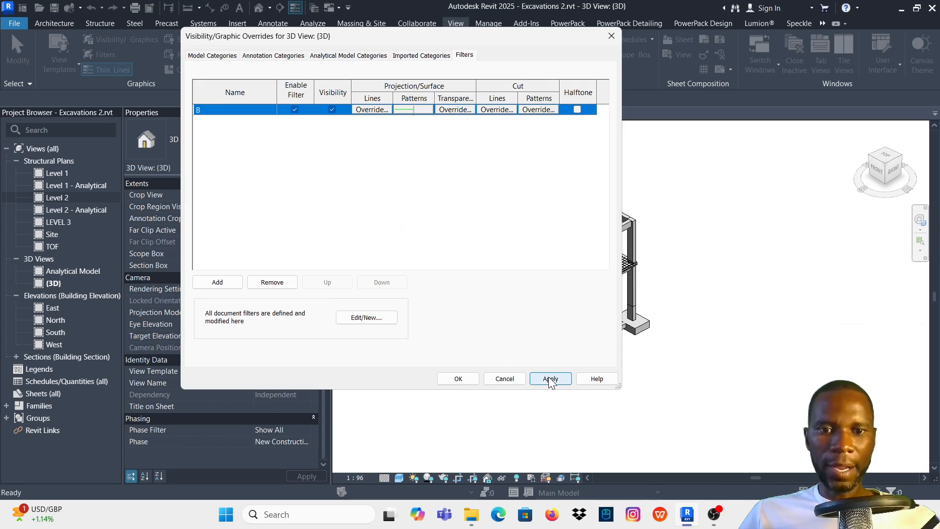
pyautogui.click(457, 378)
# - Set the projection/surface foreground pattern of filter B to Solid fill and apply it to the 3D view
pyautogui.scroll(8, 638, 268)
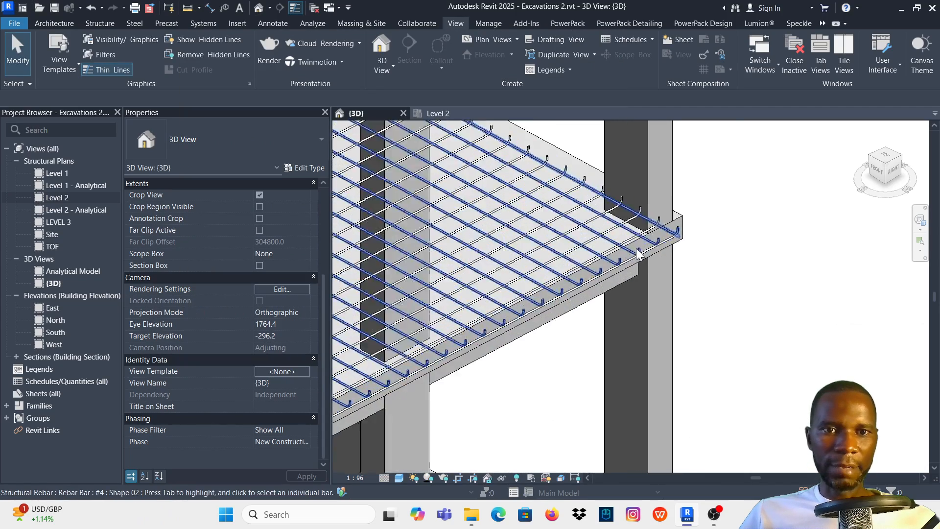
pyautogui.press('v')
pyautogui.press('v')
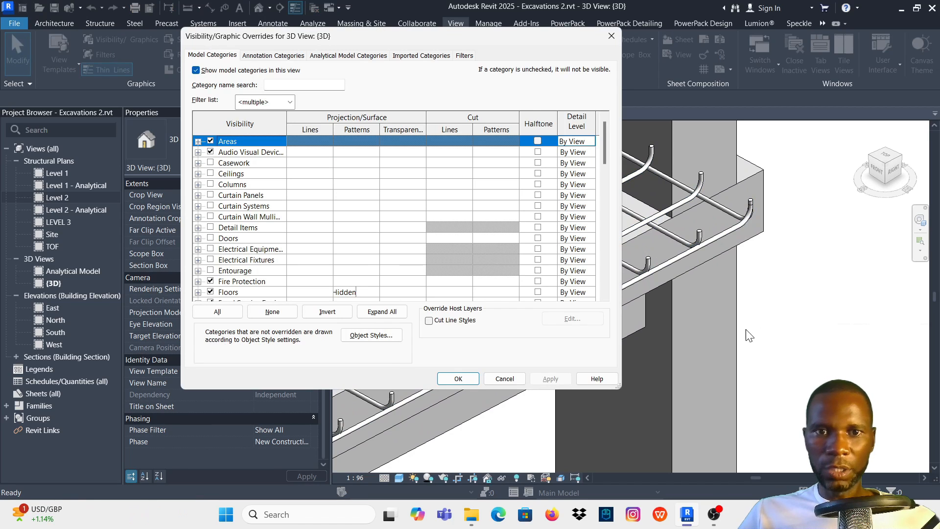
pyautogui.click(464, 56)
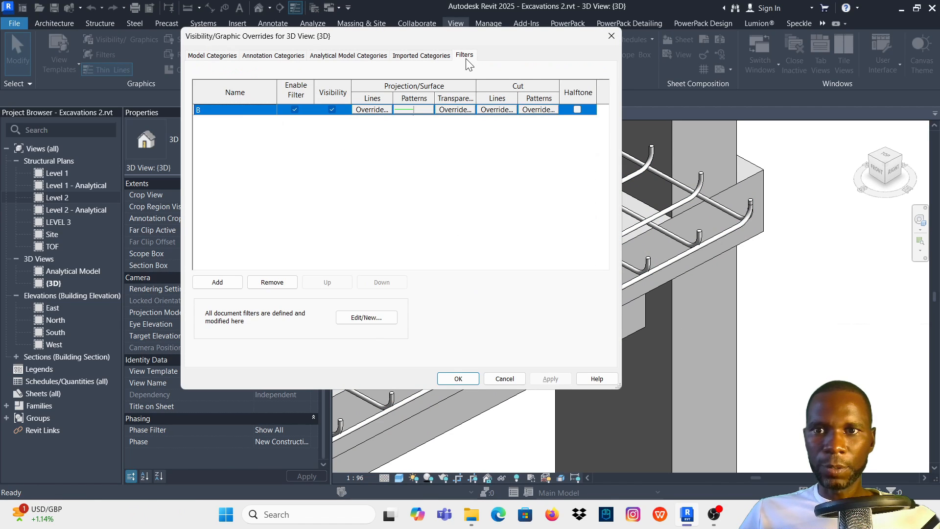
pyautogui.click(411, 109)
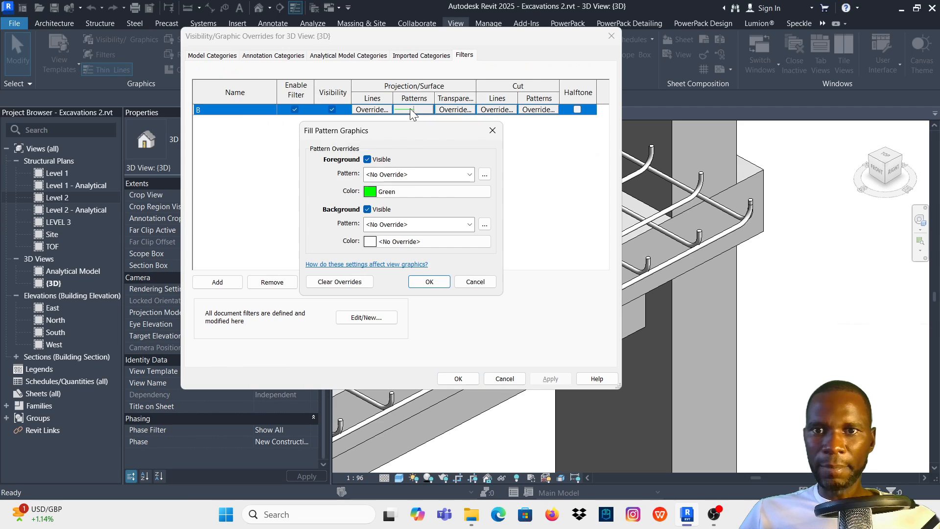
pyautogui.click(470, 174)
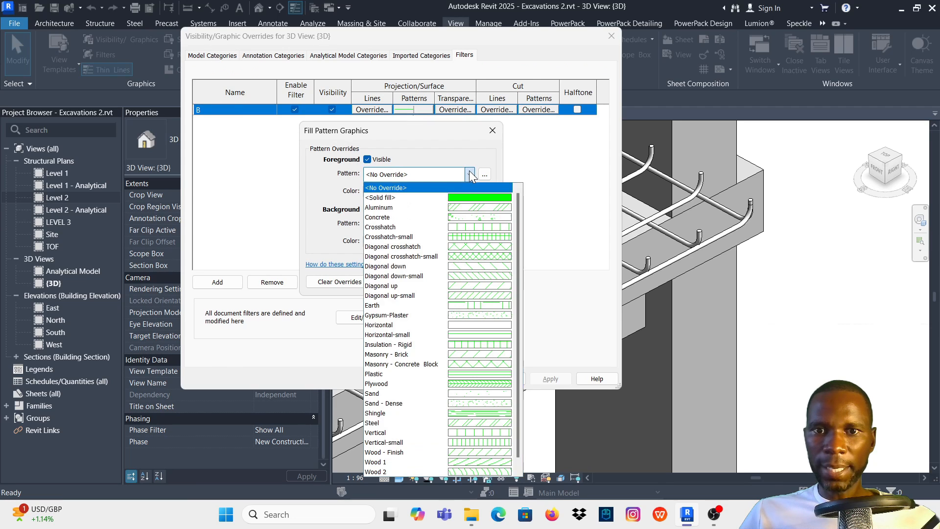
pyautogui.click(462, 196)
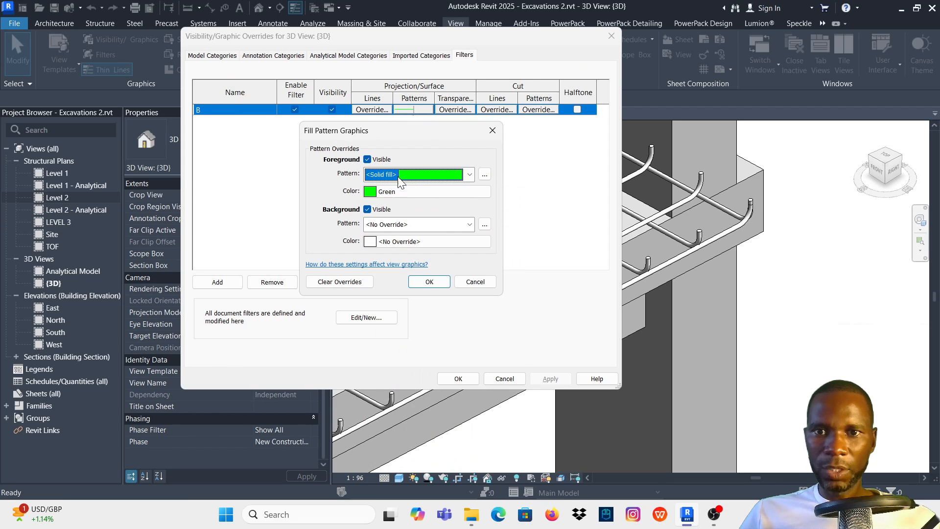
pyautogui.click(430, 281)
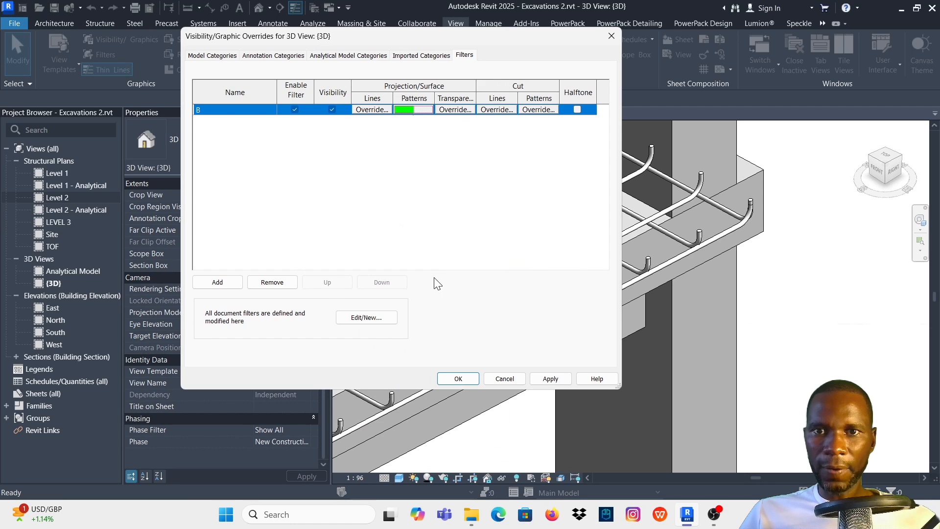
pyautogui.click(550, 378)
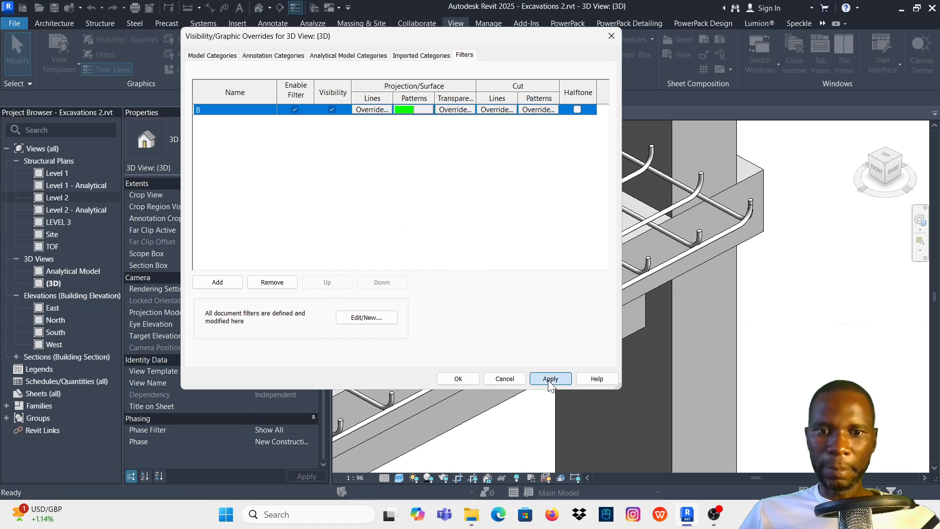
pyautogui.click(458, 379)
# - Turn off the visibility of filter B in the 3D view to hide the tagged slab bars
pyautogui.scroll(-3, 693, 239)
pyautogui.scroll(3, 693, 239)
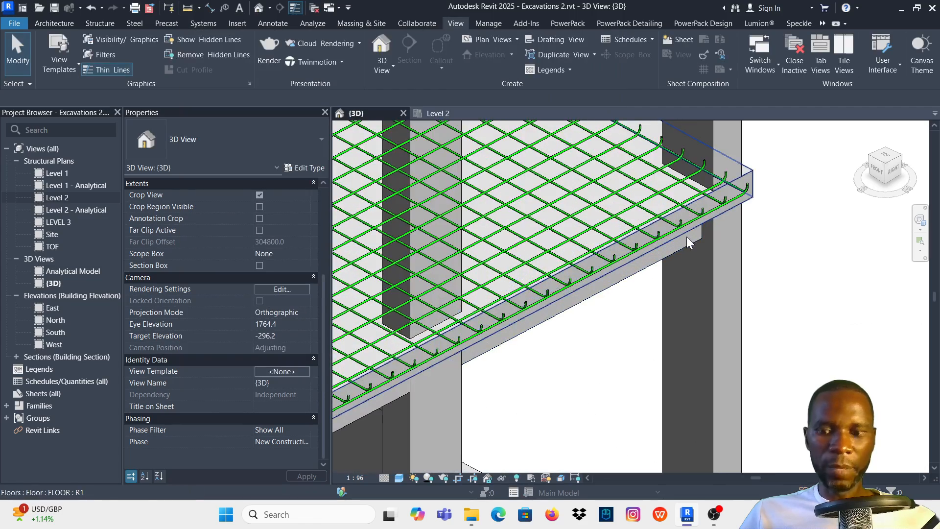
pyautogui.press('v')
pyautogui.press('v')
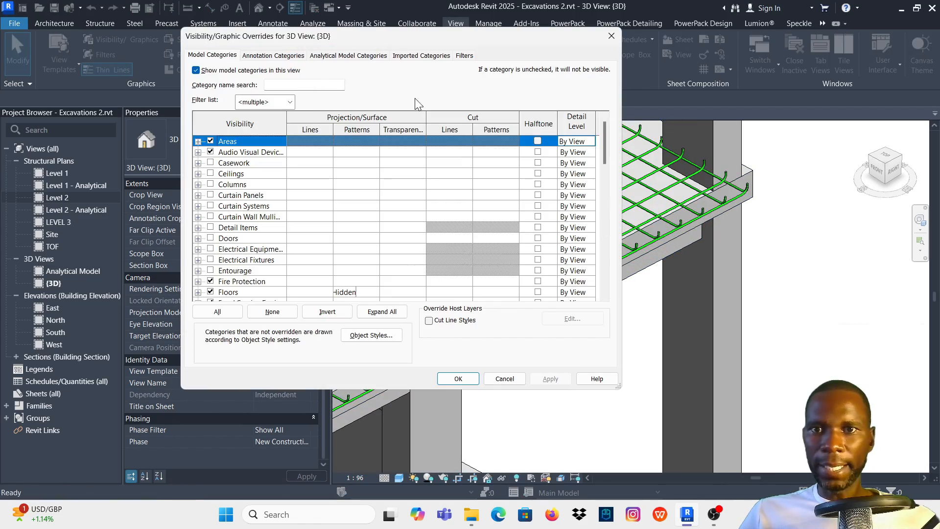
pyautogui.click(464, 56)
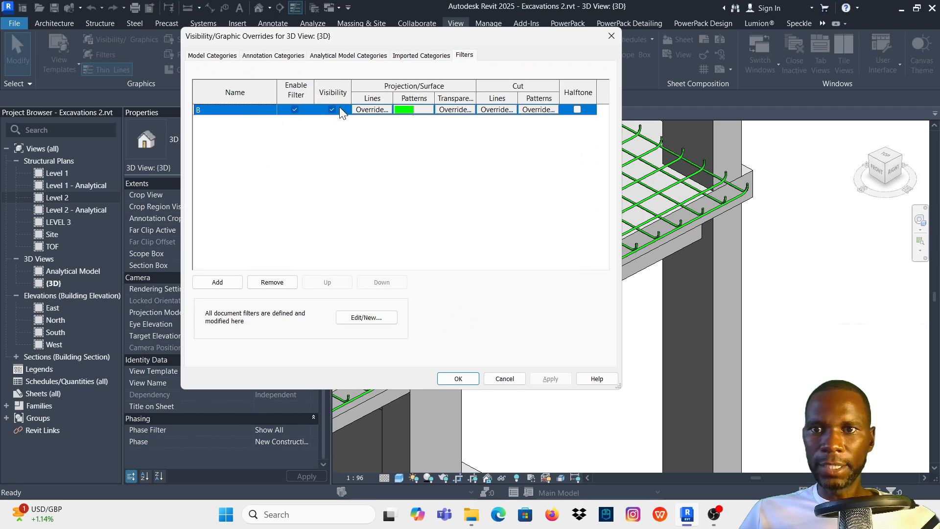
pyautogui.click(332, 109)
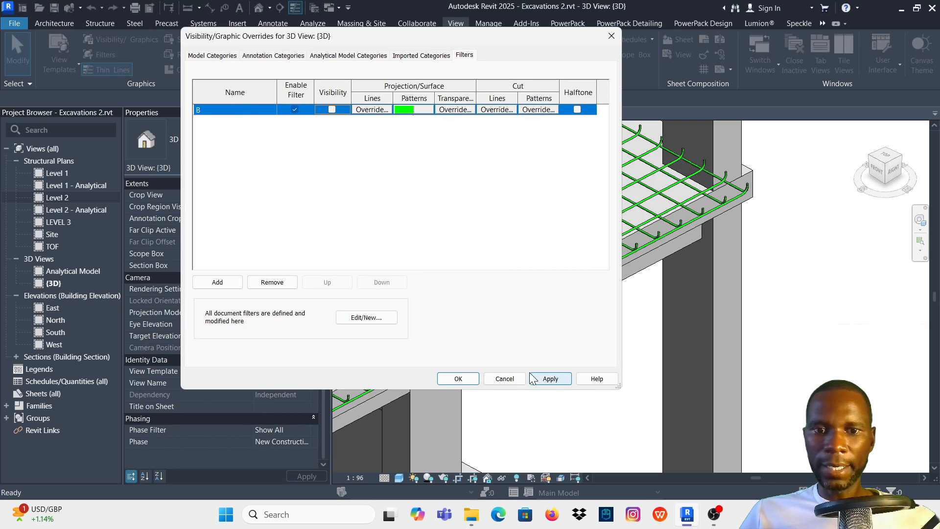
pyautogui.click(546, 379)
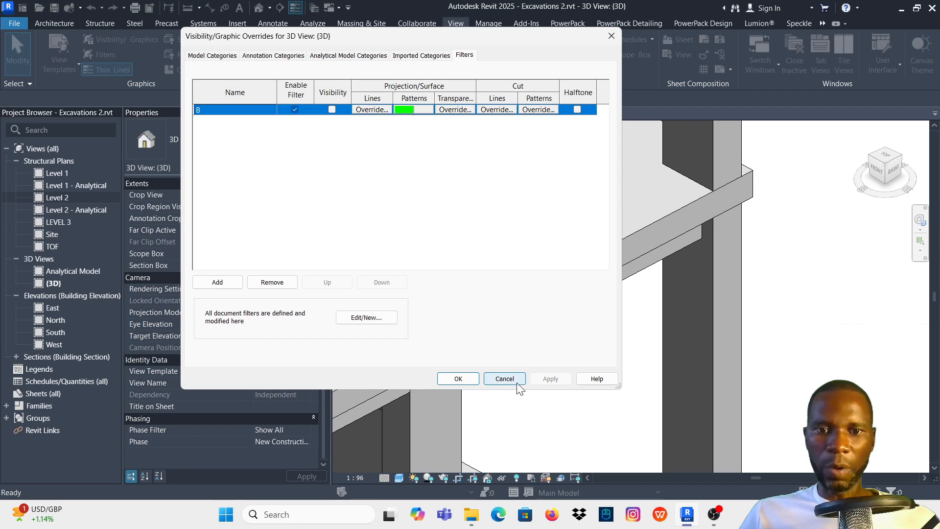
# - Turn the visibility of filter B back on in the 3D view and apply the overrides
pyautogui.click(332, 109)
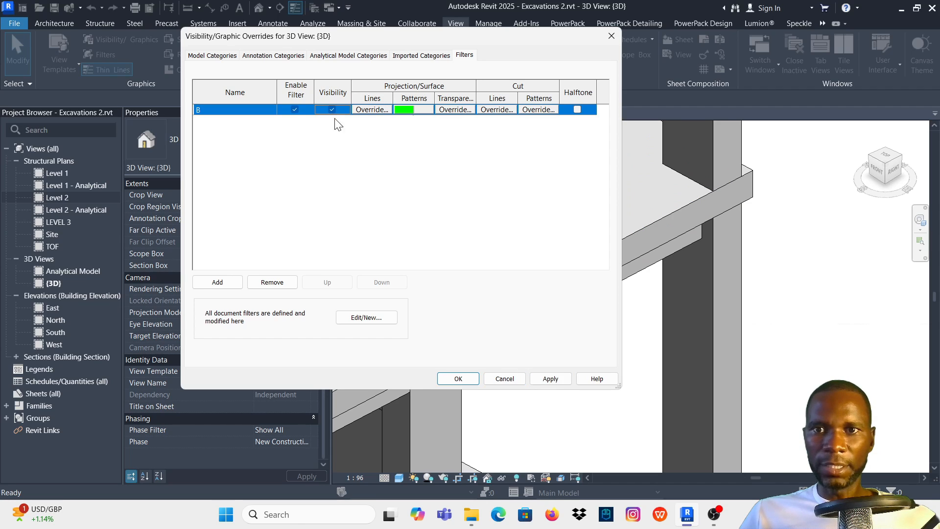
pyautogui.click(551, 382)
pyautogui.click(458, 378)
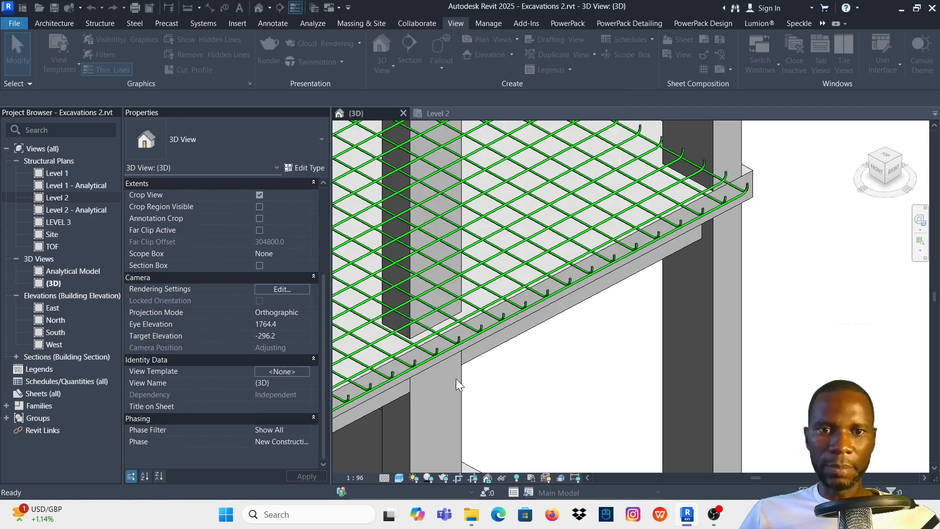
# - Examine the slab's reinforcement mesh in the 3D view and in the Level 2 structural plan
pyautogui.scroll(-5, 579, 333)
pyautogui.scroll(4, 550, 304)
pyautogui.scroll(-1, 551, 303)
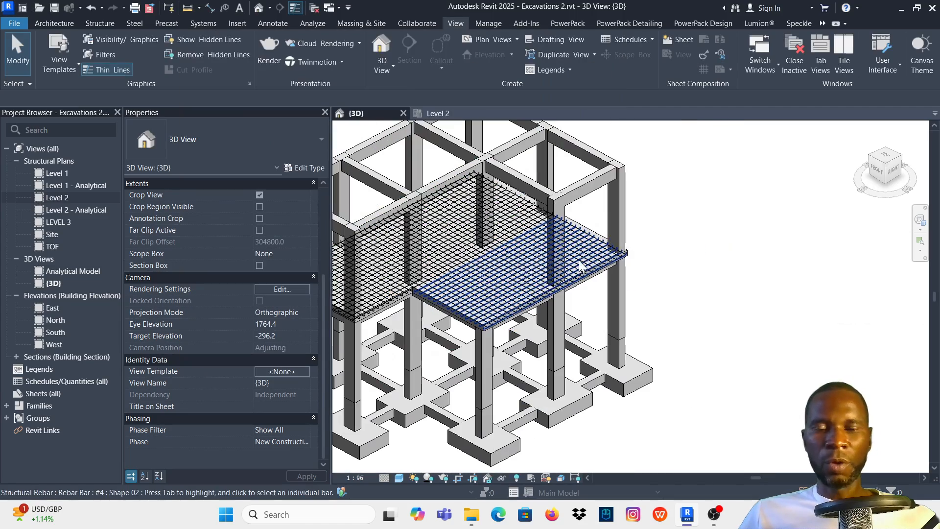
pyautogui.click(441, 115)
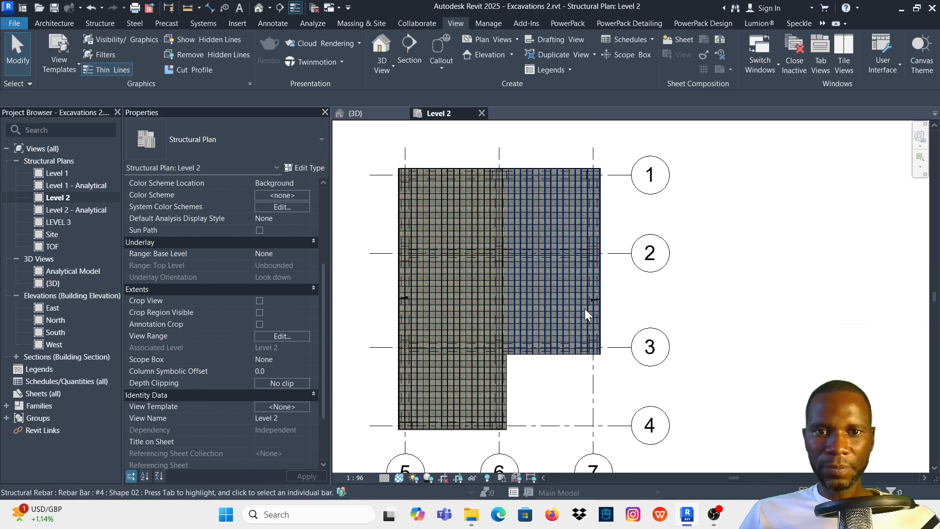
pyautogui.scroll(-2, 509, 228)
pyautogui.scroll(2, 509, 226)
pyautogui.scroll(2, 509, 226)
pyautogui.scroll(-3, 509, 226)
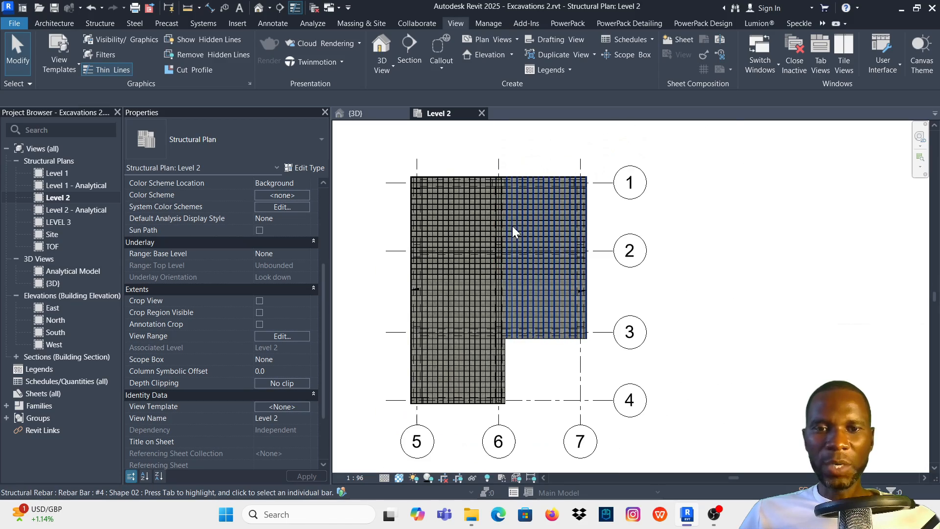
pyautogui.scroll(3, 411, 179)
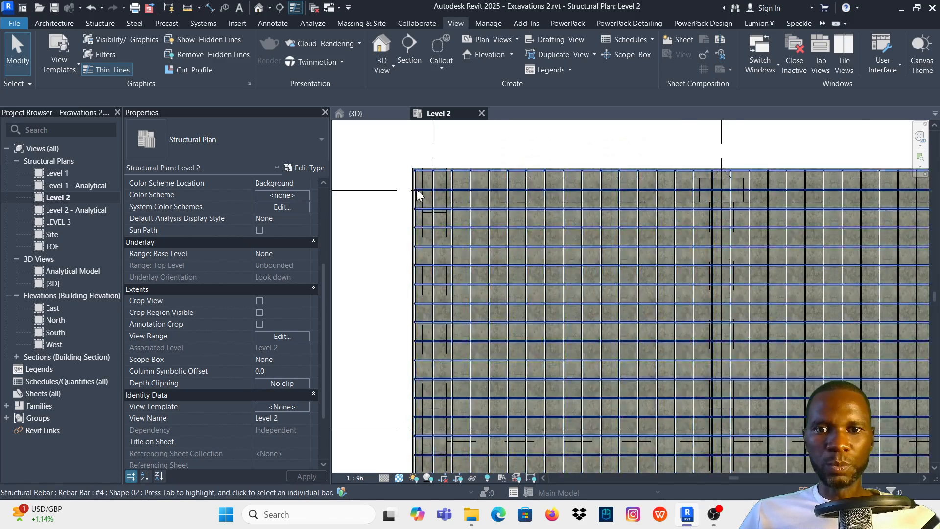
pyautogui.scroll(-1, 416, 189)
# - Select the Level 2 floor slab in the 3D view and start a new area reinforcement on it
pyautogui.click(371, 117)
pyautogui.scroll(-3, 585, 247)
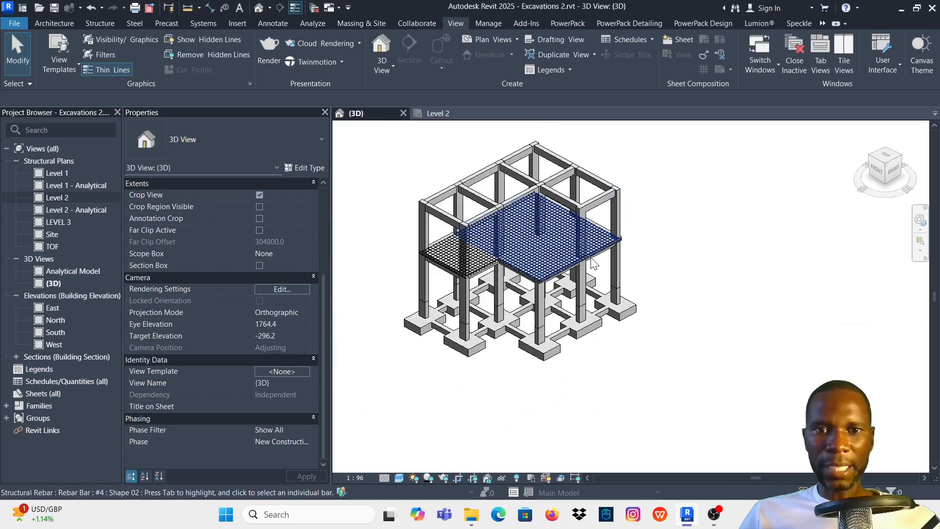
pyautogui.scroll(4, 585, 246)
pyautogui.scroll(5, 585, 246)
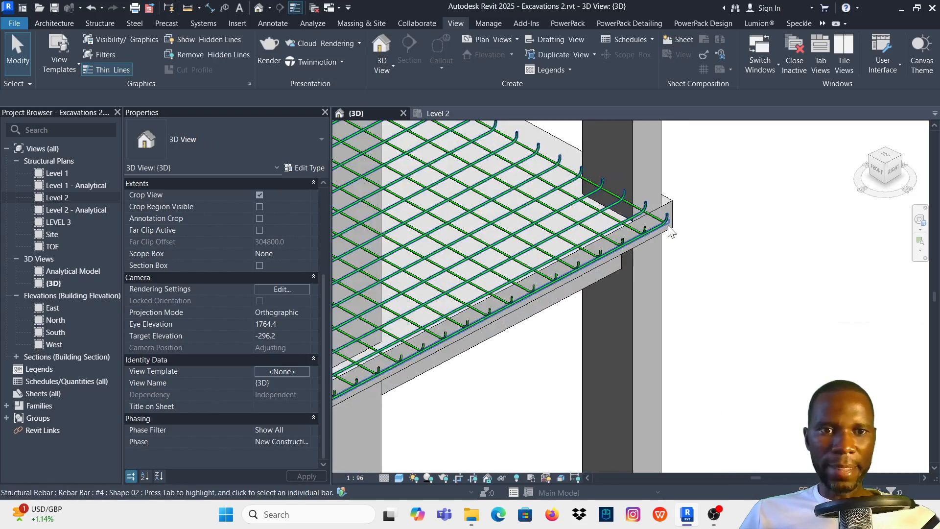
pyautogui.scroll(-6, 656, 277)
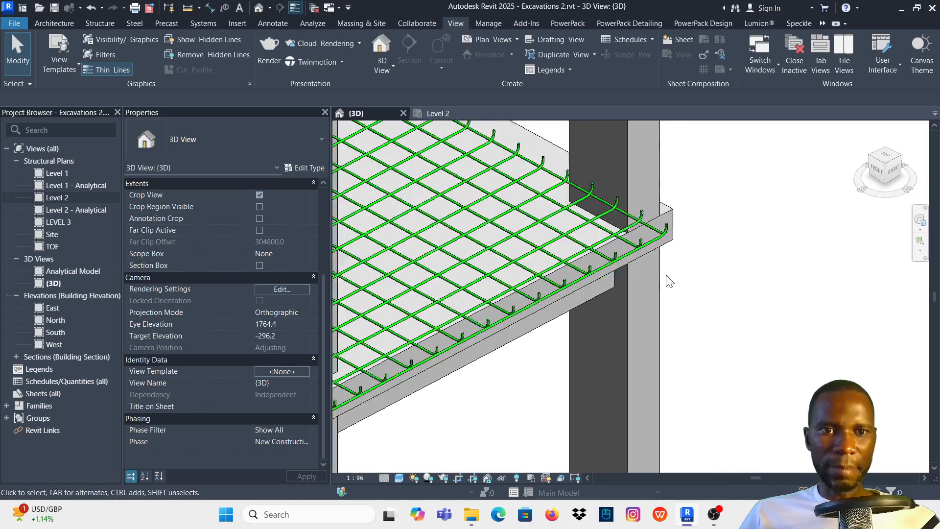
pyautogui.scroll(2, 668, 267)
pyautogui.scroll(3, 668, 266)
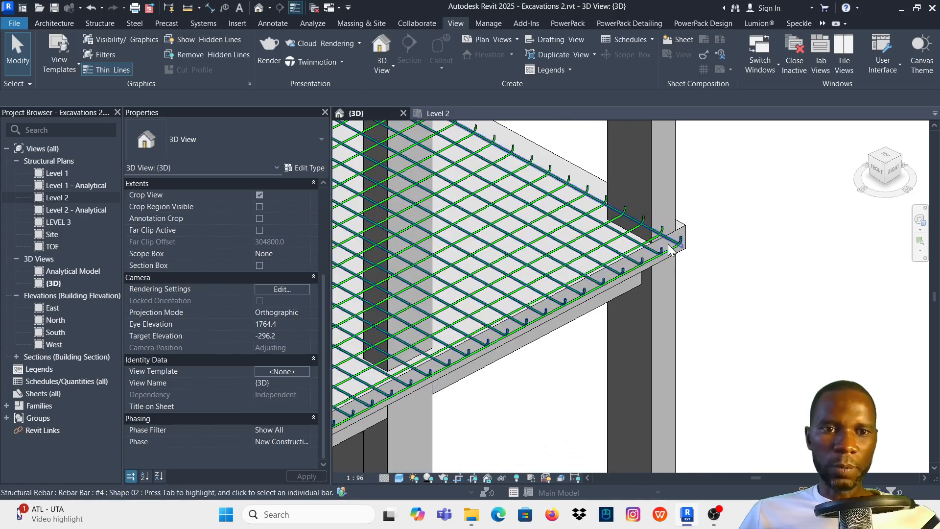
pyautogui.click(685, 229)
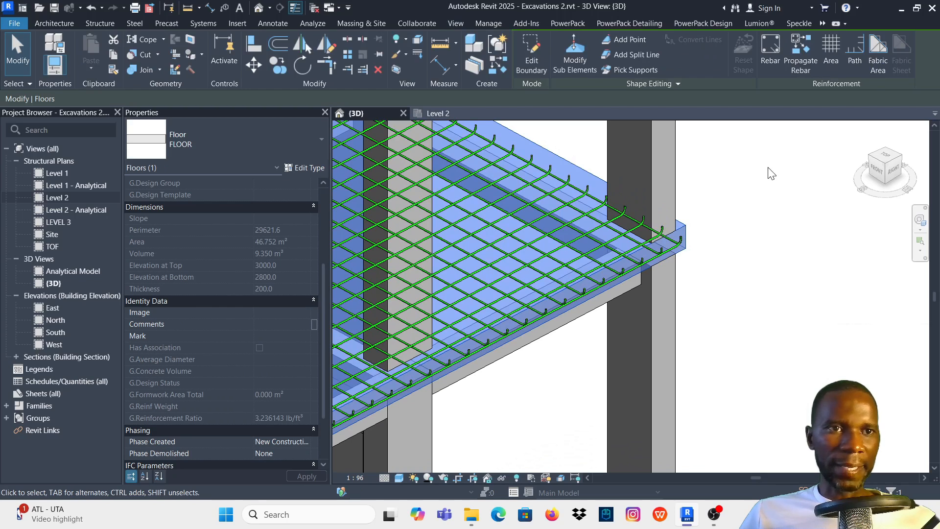
pyautogui.click(830, 55)
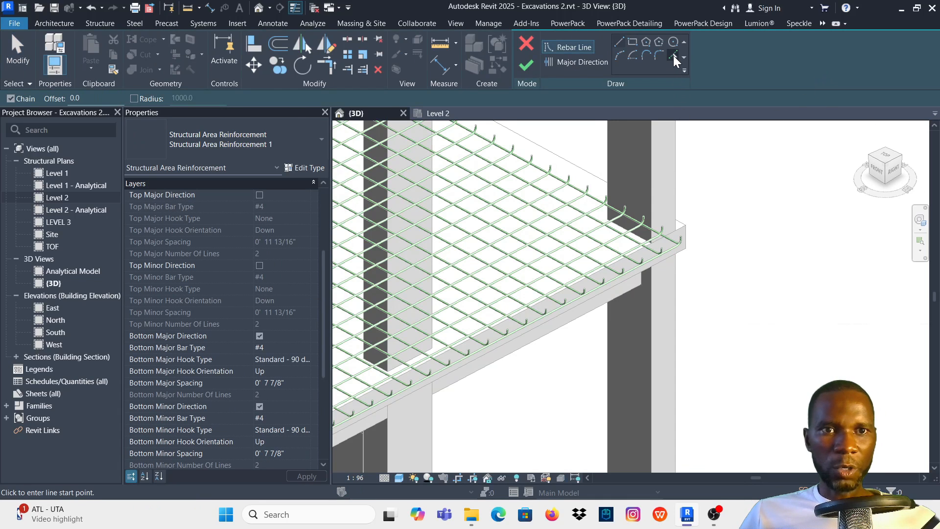
# - Pick the slab's right and rear outer edges as boundary lines for the new area reinforcement
pyautogui.click(673, 55)
pyautogui.scroll(5, 690, 210)
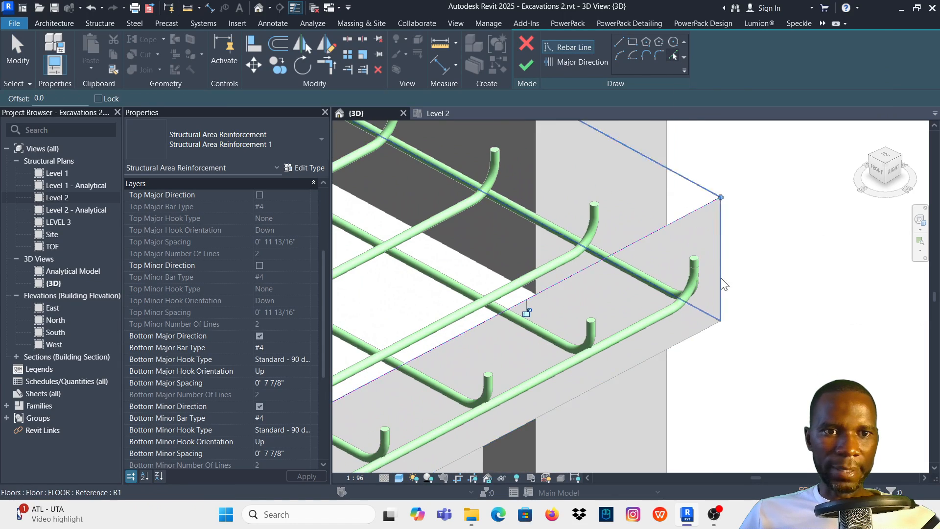
pyautogui.scroll(-4, 721, 278)
pyautogui.scroll(5, 590, 201)
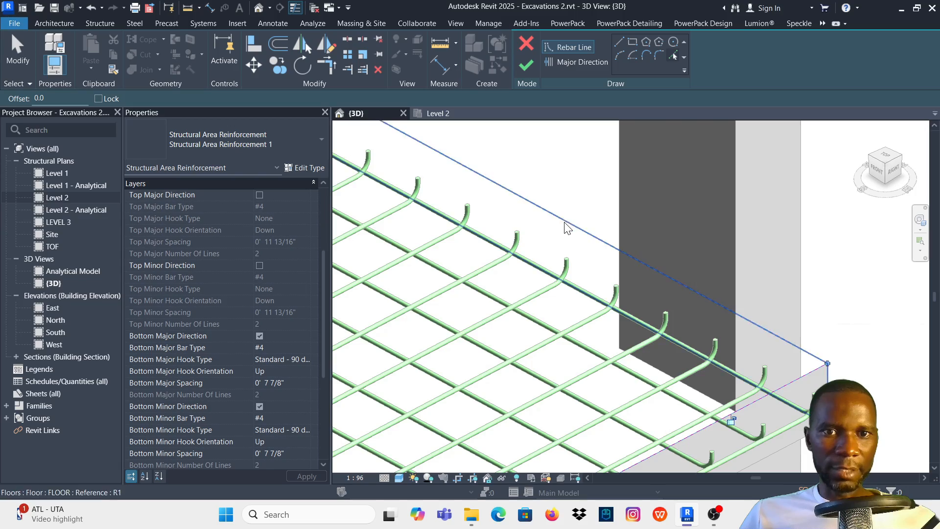
pyautogui.scroll(-6, 566, 219)
pyautogui.scroll(6, 599, 297)
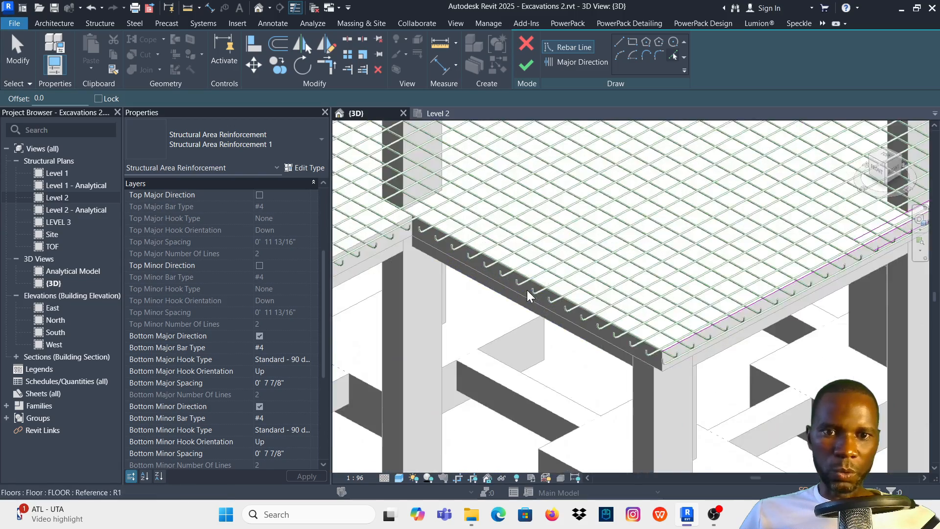
# - Add boundary lines along the slab's front edge at the notch and along the 250x400 beam beside it
pyautogui.scroll(-2, 558, 290)
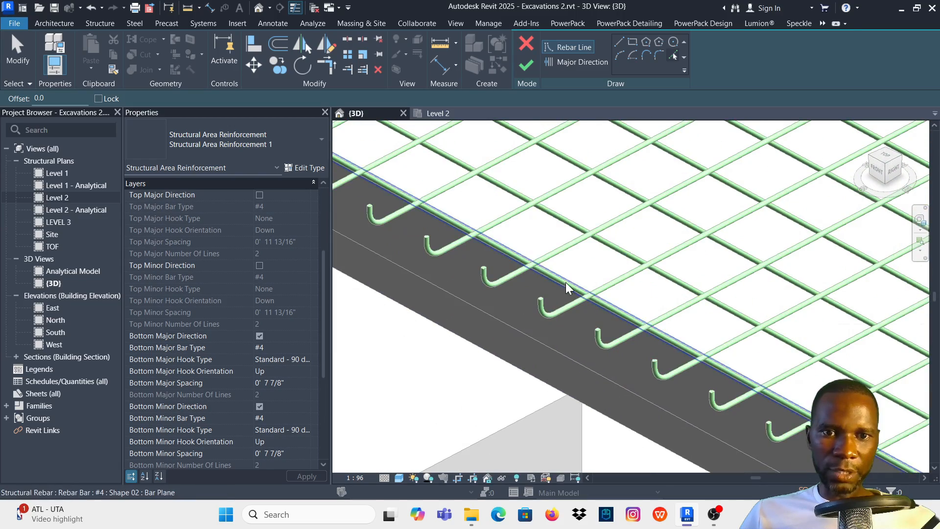
pyautogui.scroll(-2, 568, 299)
pyautogui.scroll(6, 754, 413)
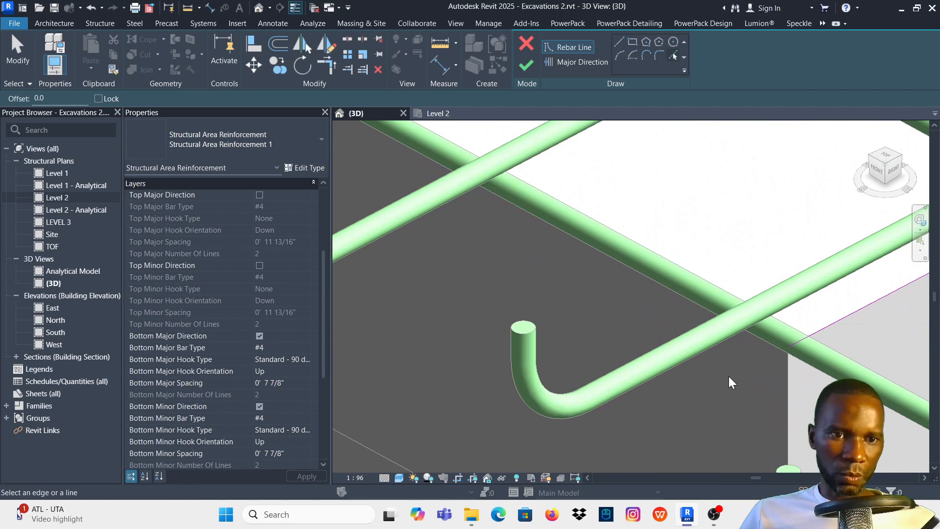
pyautogui.scroll(-3, 774, 372)
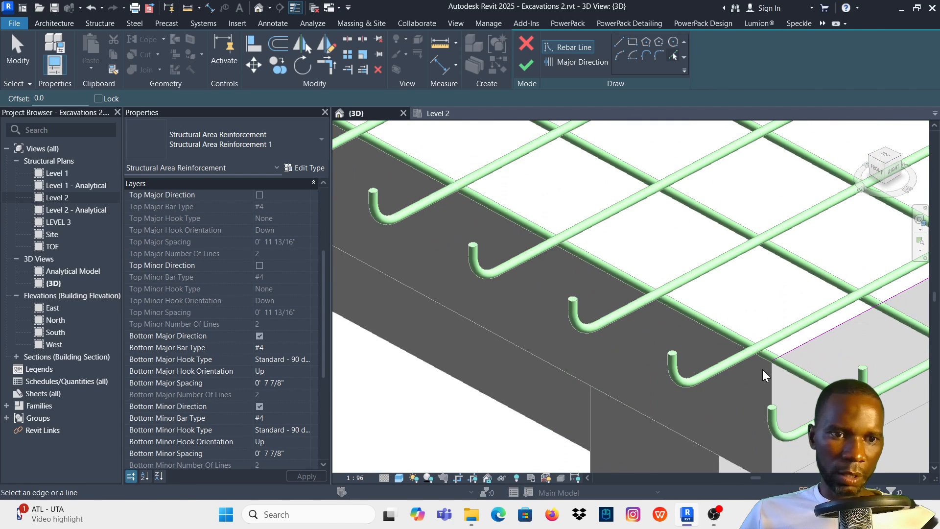
pyautogui.scroll(-5, 754, 375)
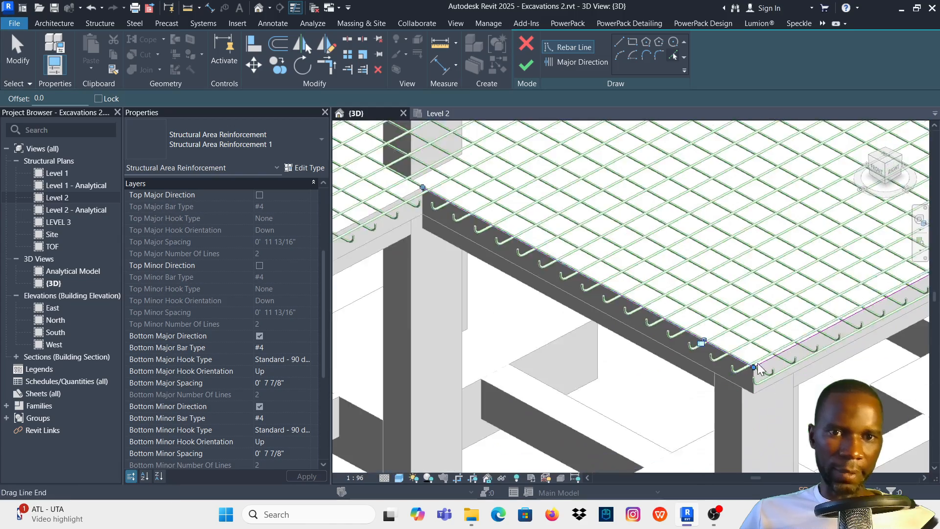
pyautogui.scroll(5, 517, 292)
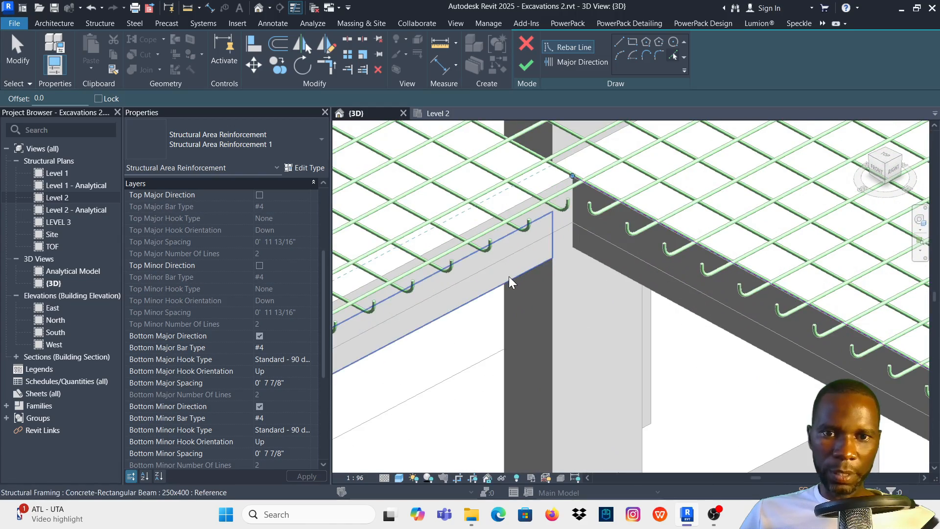
pyautogui.click(508, 276)
pyautogui.scroll(-5, 577, 253)
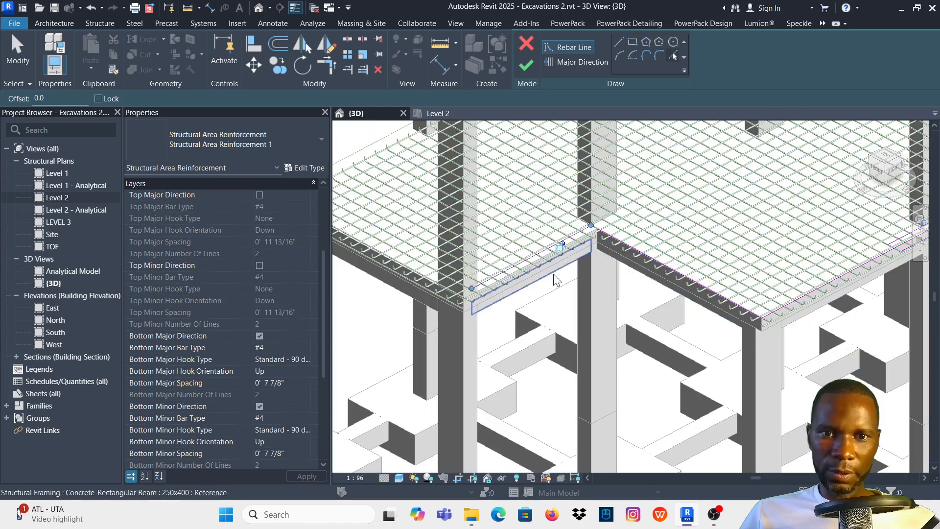
# - Pick the foremost front edge of the slab's projecting bay as a further boundary line
pyautogui.scroll(5, 392, 275)
pyautogui.scroll(-5, 594, 323)
pyautogui.scroll(5, 424, 240)
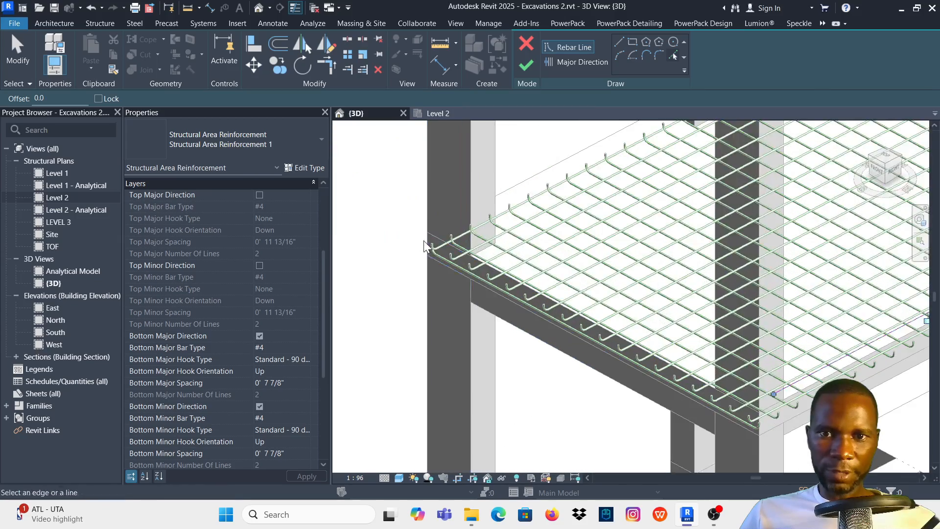
pyautogui.scroll(3, 513, 259)
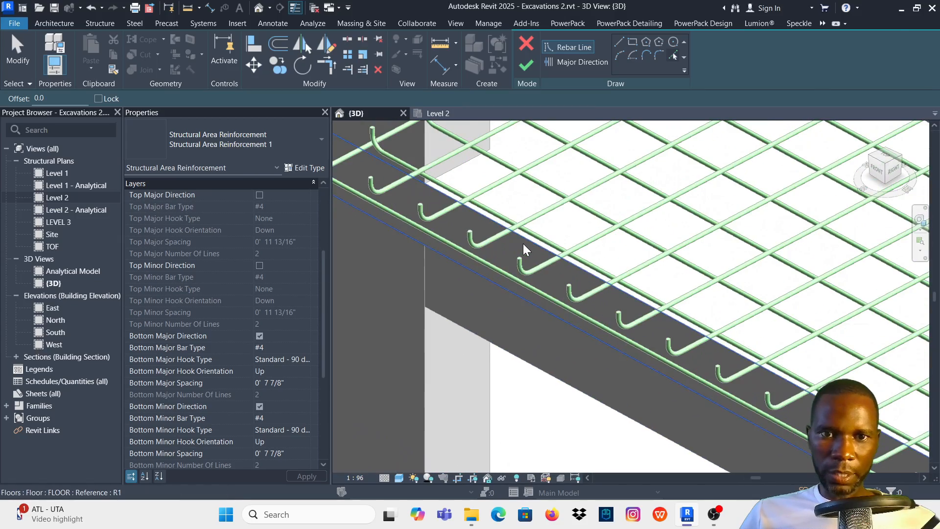
pyautogui.click(525, 242)
pyautogui.scroll(-1, 478, 330)
pyautogui.scroll(-5, 478, 330)
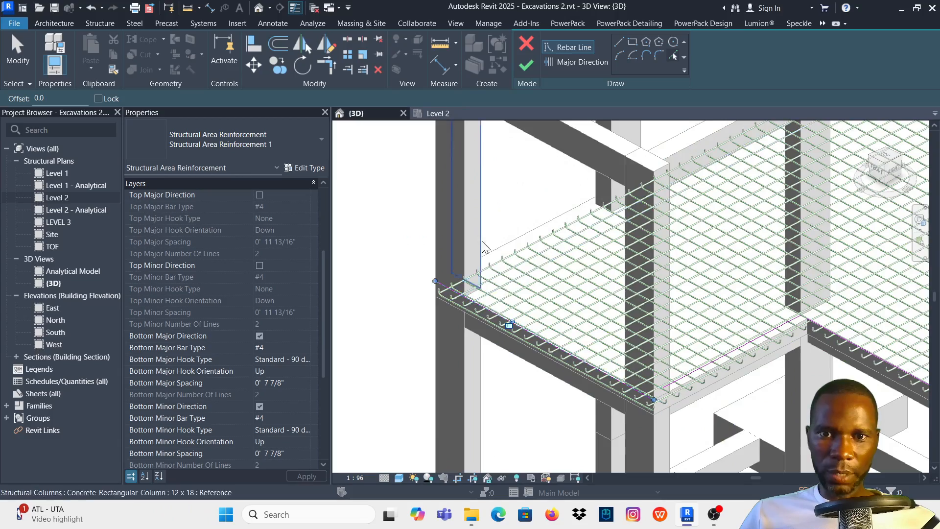
# - Add a boundary line along the slab's long left outer edge
pyautogui.scroll(-3, 484, 247)
pyautogui.keyDown('shift'); pyautogui.moveTo(527, 284); pyautogui.dragTo(700, 260, button='middle'); pyautogui.keyUp('shift')
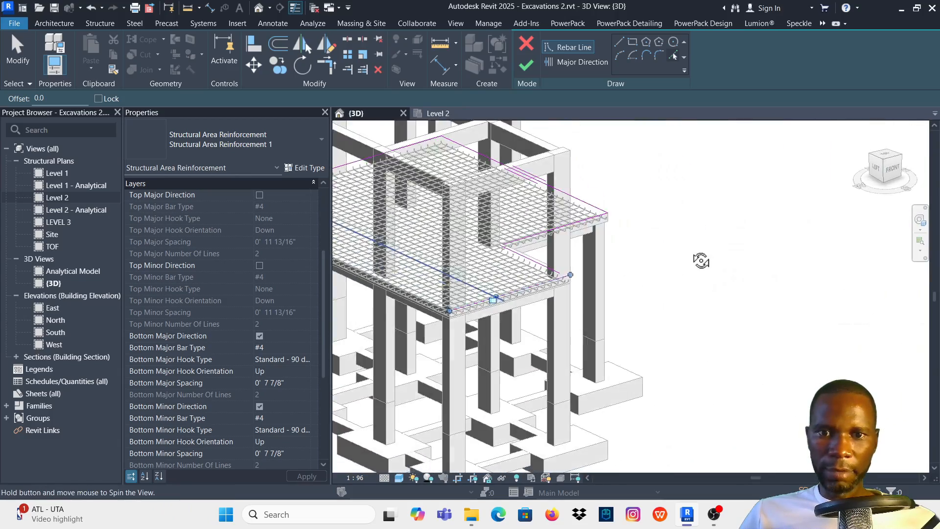
pyautogui.scroll(6, 390, 298)
pyautogui.keyDown('shift'); pyautogui.moveTo(390, 299); pyautogui.dragTo(699, 293, button='middle'); pyautogui.keyUp('shift')
pyautogui.scroll(5, 581, 277)
pyautogui.scroll(2, 580, 277)
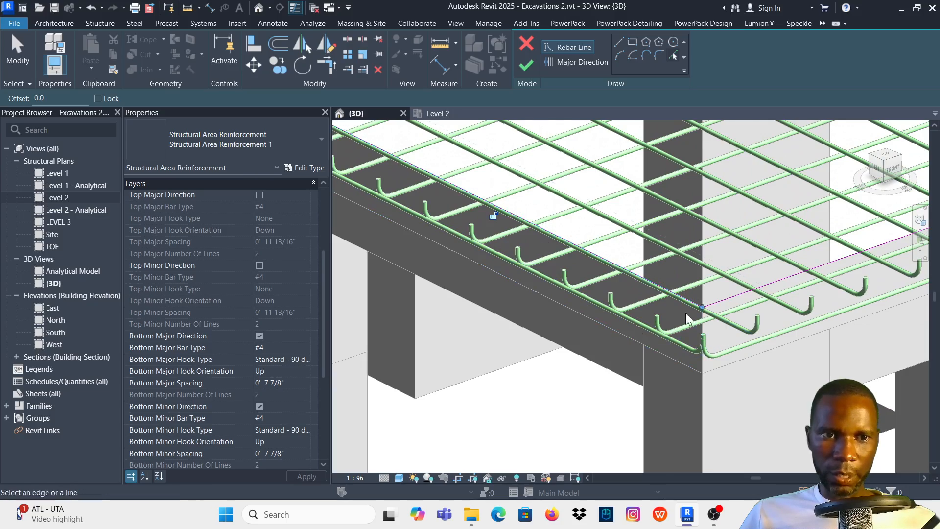
# - Trim the two boundary lines at the slab's notch to meet in a corner
pyautogui.scroll(-6, 603, 326)
pyautogui.keyDown('shift'); pyautogui.moveTo(579, 245); pyautogui.dragTo(520, 262, button='middle'); pyautogui.keyUp('shift')
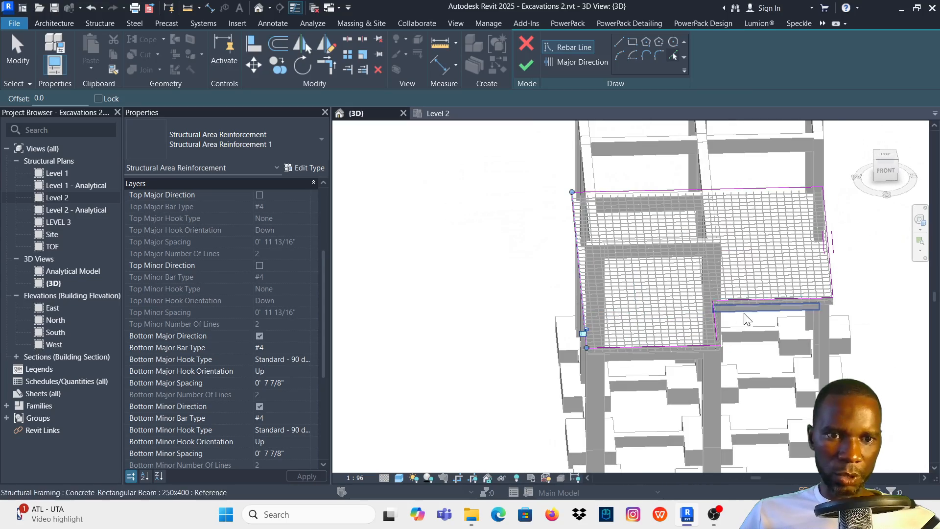
pyautogui.keyDown('shift'); pyautogui.moveTo(756, 314); pyautogui.dragTo(689, 310, button='middle'); pyautogui.keyUp('shift')
pyautogui.scroll(6, 689, 315)
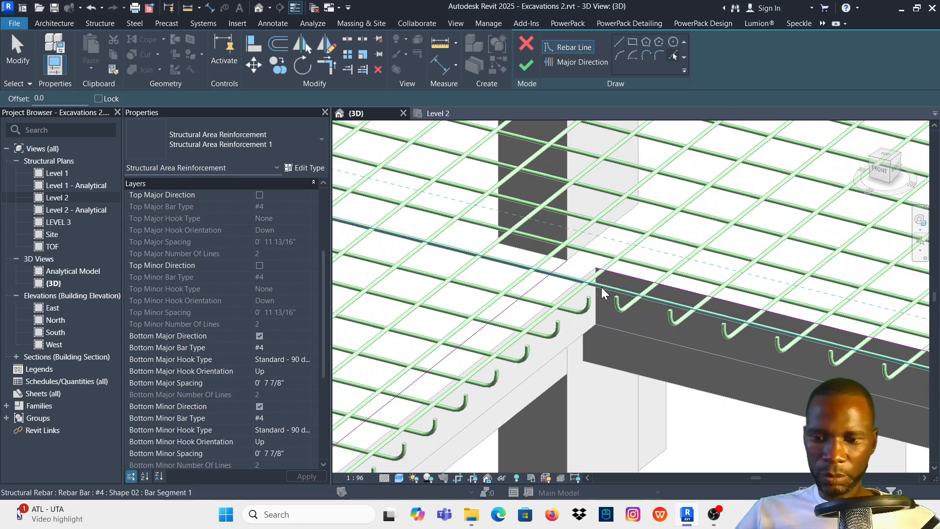
pyautogui.press('Escape')
pyautogui.click(636, 280)
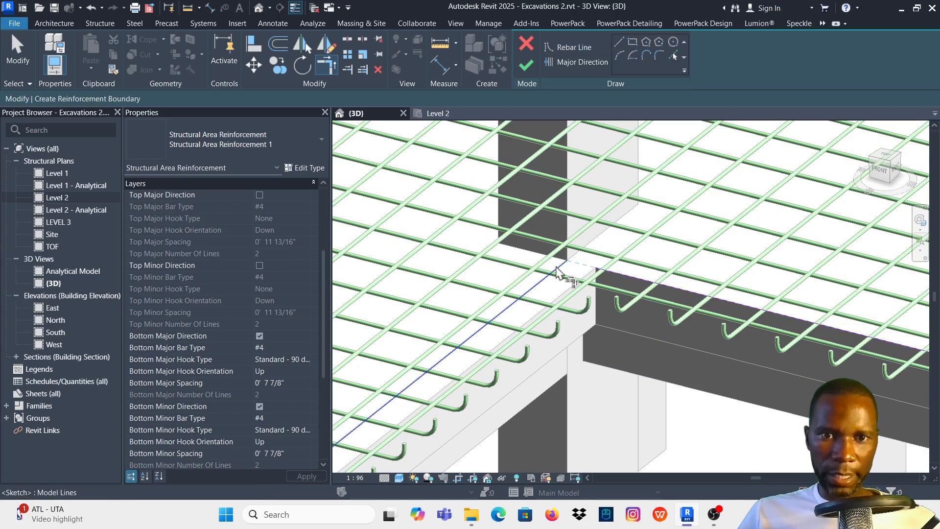
pyautogui.click(556, 269)
# - Trim the foremost boundary line into corners with the notch's side line and with the left edge line
pyautogui.scroll(-5, 618, 260)
pyautogui.scroll(2, 523, 321)
pyautogui.scroll(3, 498, 336)
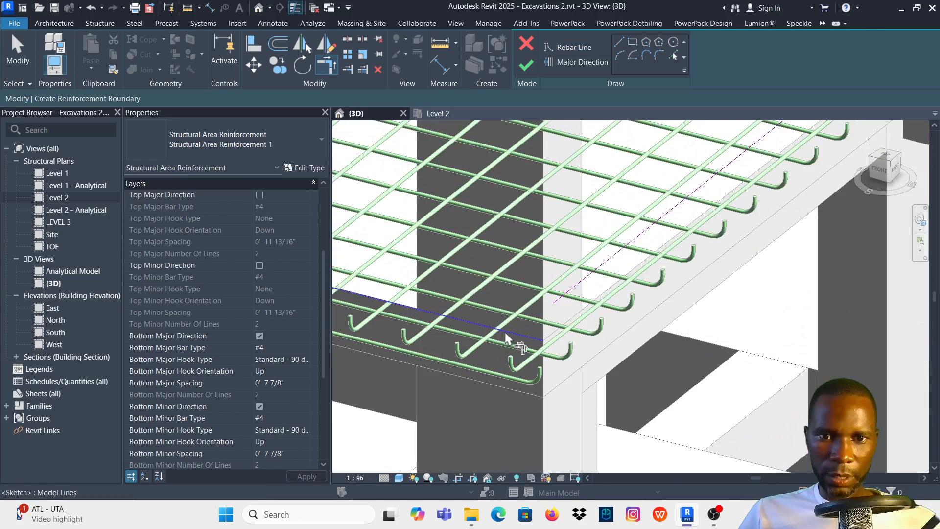
pyautogui.click(513, 336)
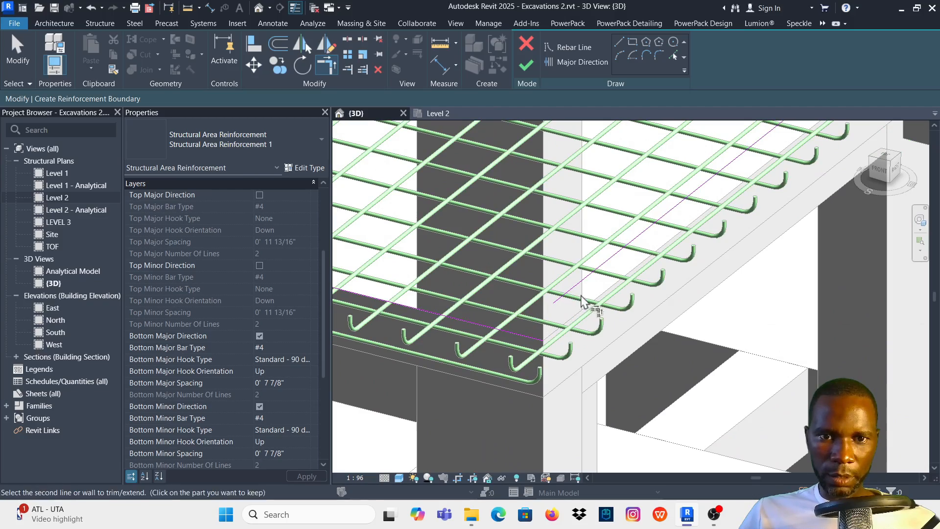
pyautogui.click(566, 293)
pyautogui.scroll(-5, 567, 298)
pyautogui.scroll(4, 541, 334)
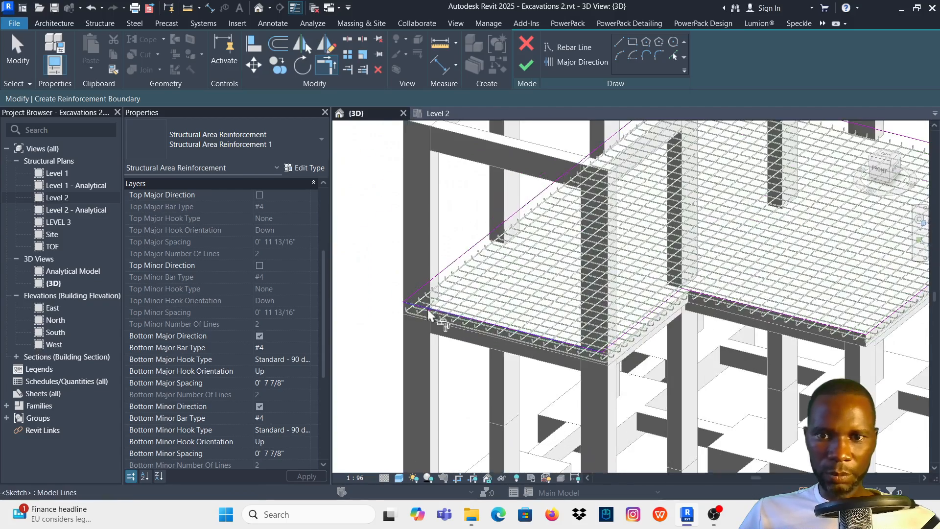
pyautogui.click(425, 308)
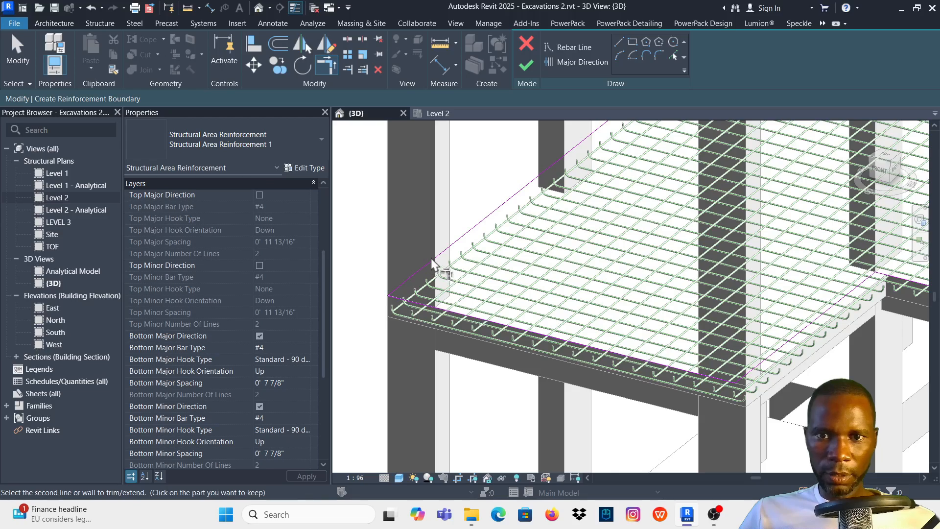
pyautogui.click(431, 259)
# - In the Level 2 plan, align the notch's side boundary line near gridline 6 with the slab's outer edge
pyautogui.scroll(-5, 426, 284)
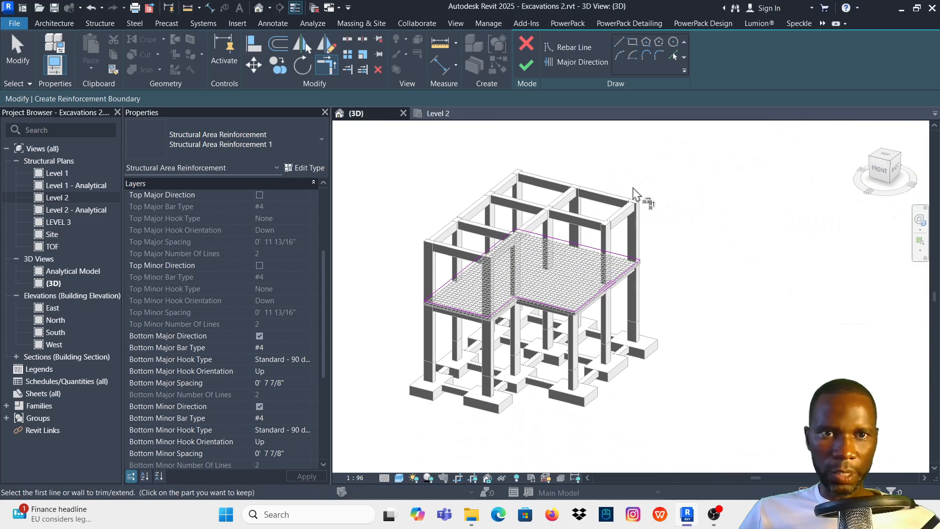
pyautogui.click(442, 114)
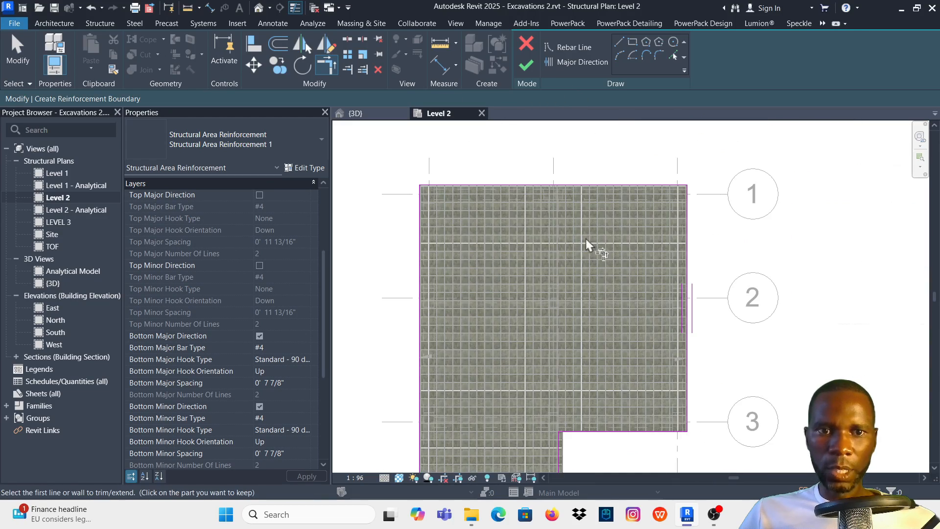
pyautogui.scroll(-3, 592, 257)
pyautogui.scroll(3, 583, 308)
pyautogui.scroll(5, 602, 328)
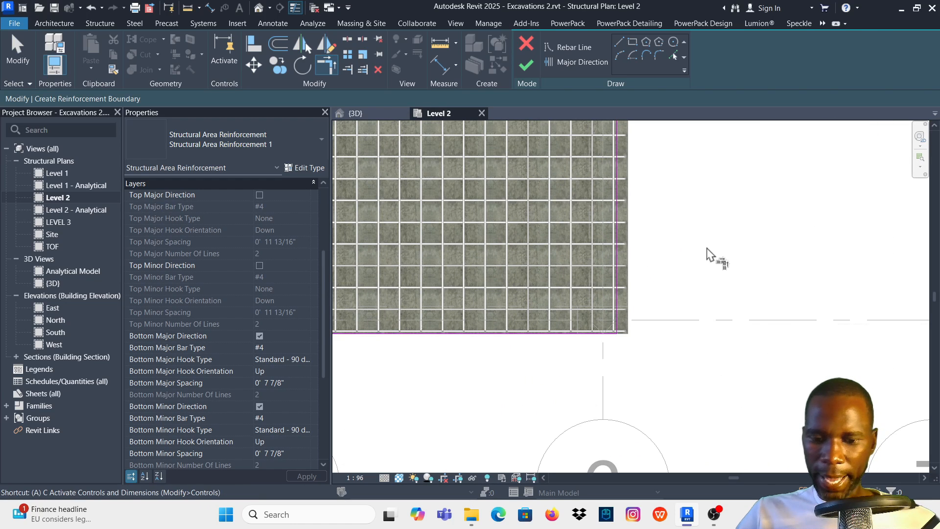
pyautogui.press('a')
pyautogui.press('l')
pyautogui.click(634, 240)
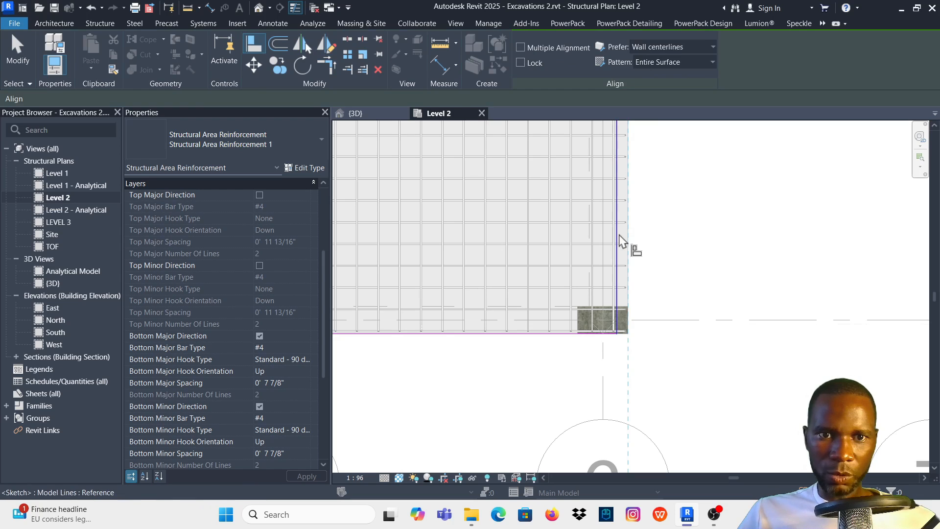
pyautogui.click(636, 245)
pyautogui.scroll(-2, 637, 288)
pyautogui.scroll(-2, 636, 288)
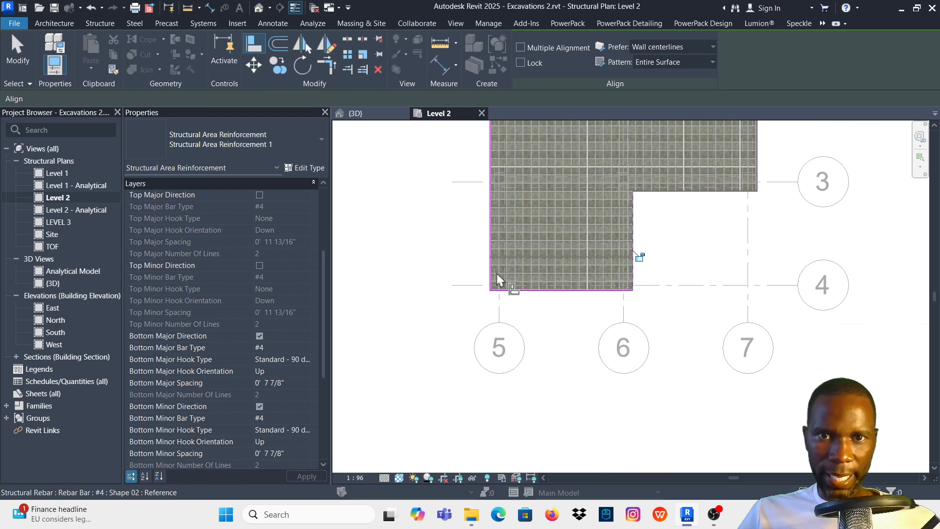
# - Switch off the area reinforcement's bottom major and minor layers and enable its top major and top minor directions
pyautogui.scroll(-4, 497, 274)
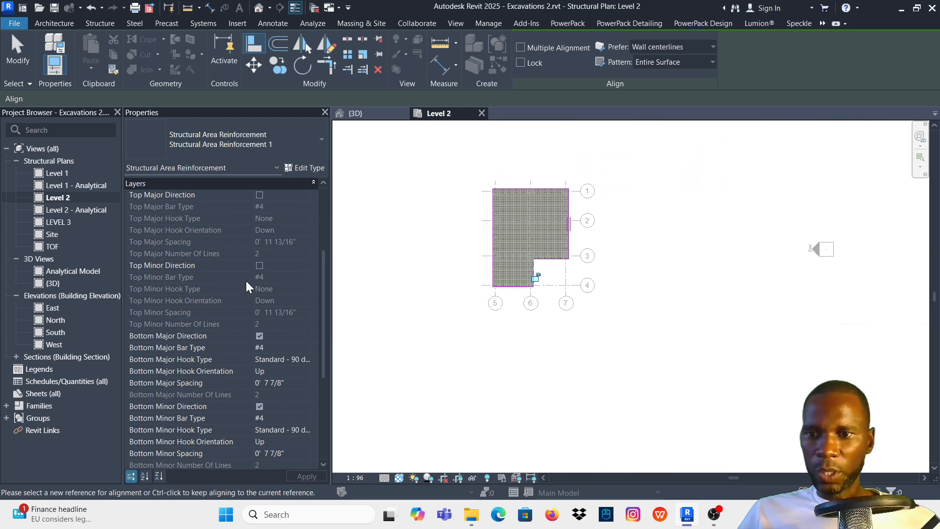
pyautogui.scroll(-1, 224, 269)
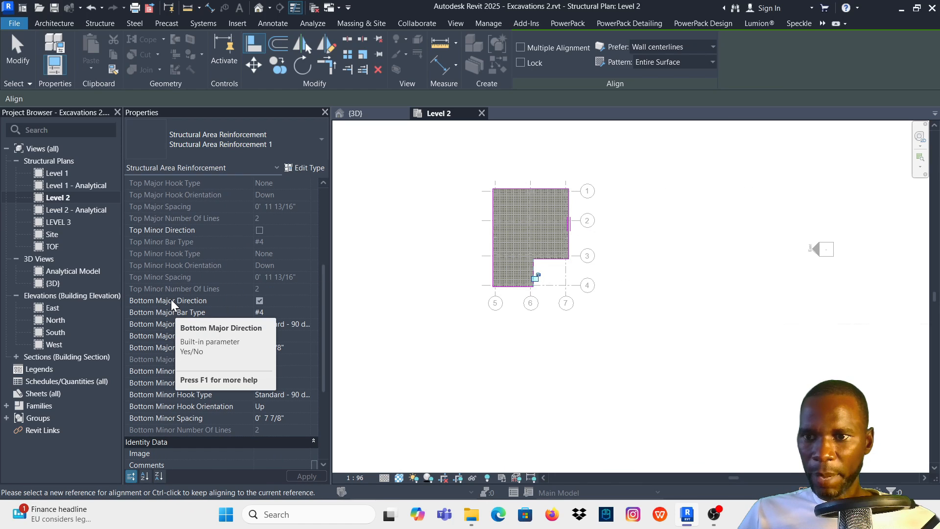
pyautogui.click(259, 300)
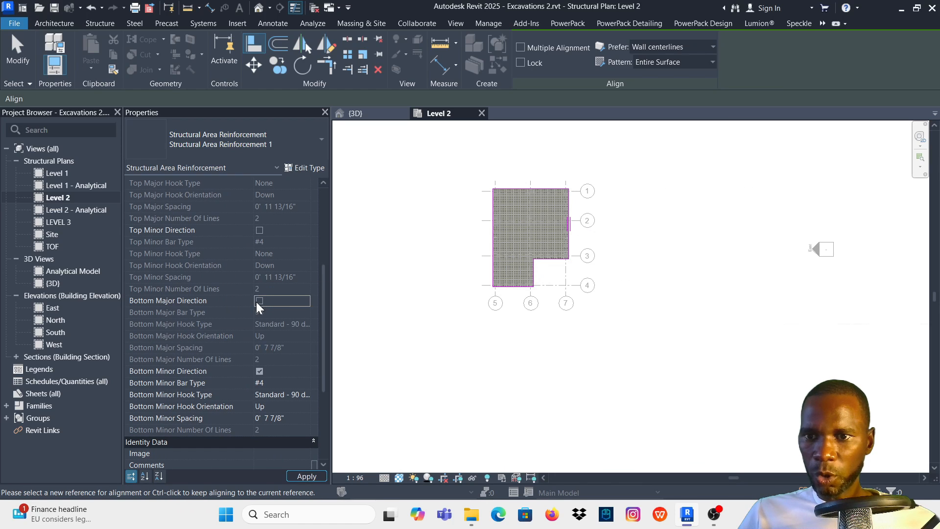
pyautogui.click(259, 371)
pyautogui.scroll(5, 260, 323)
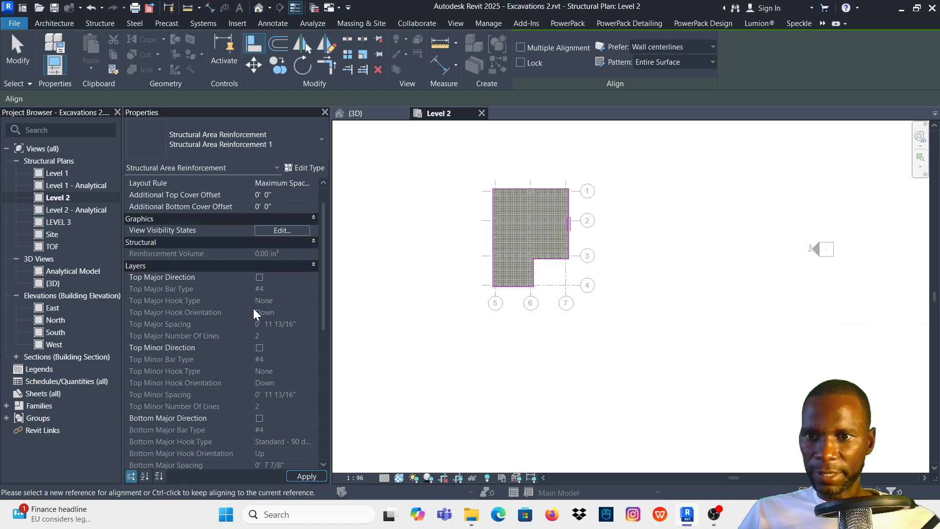
pyautogui.click(260, 278)
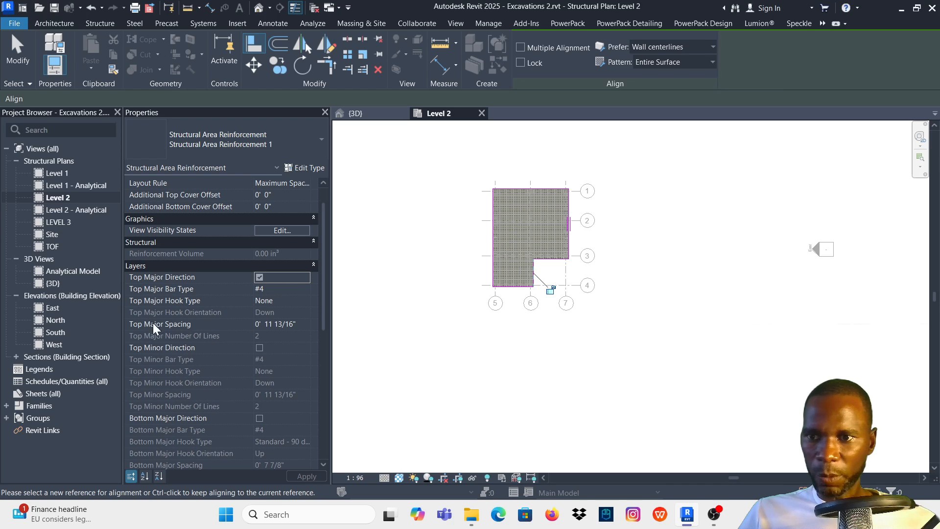
pyautogui.click(259, 347)
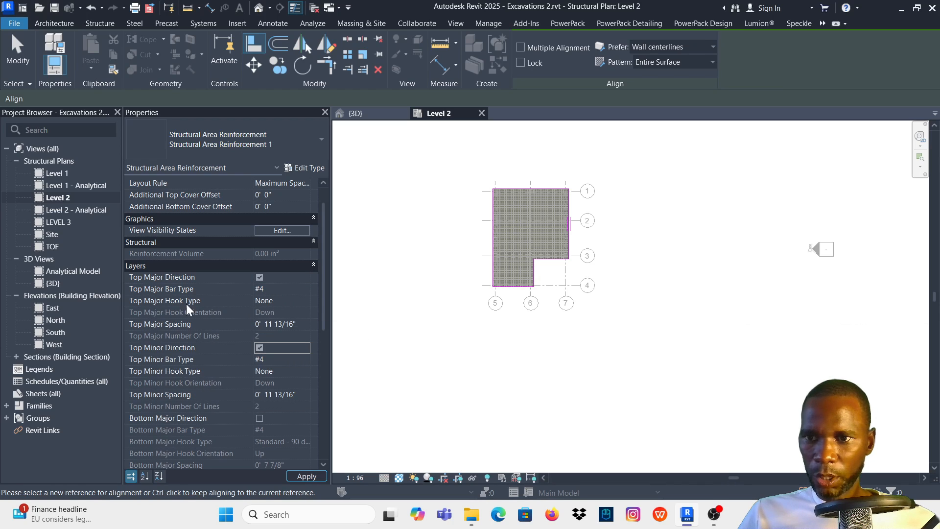
# - Set the top major bar spacing of the area reinforcement to 200 mm
pyautogui.click(298, 301)
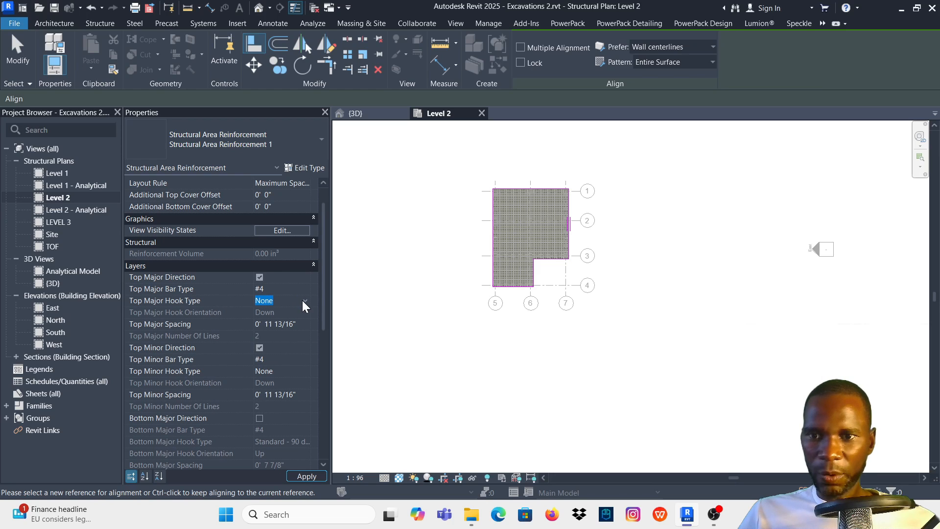
pyautogui.click(299, 324)
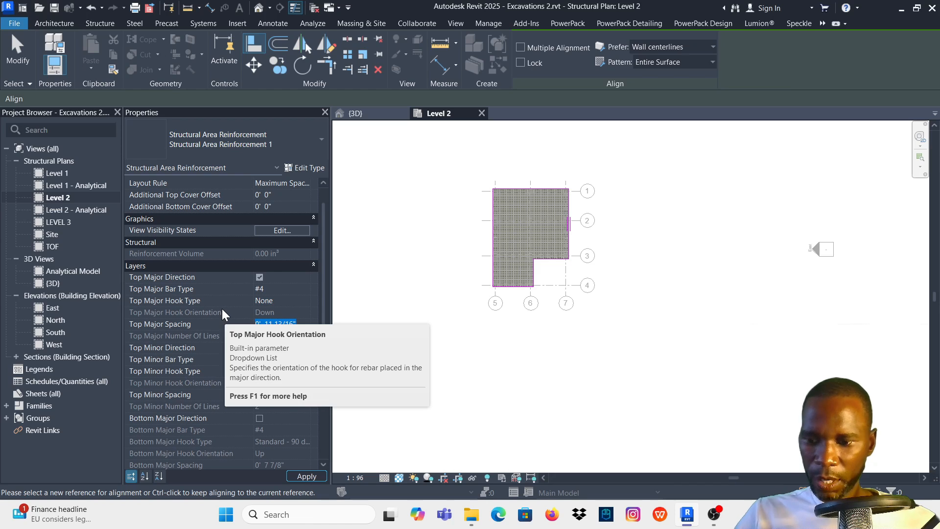
pyautogui.write('200mm')
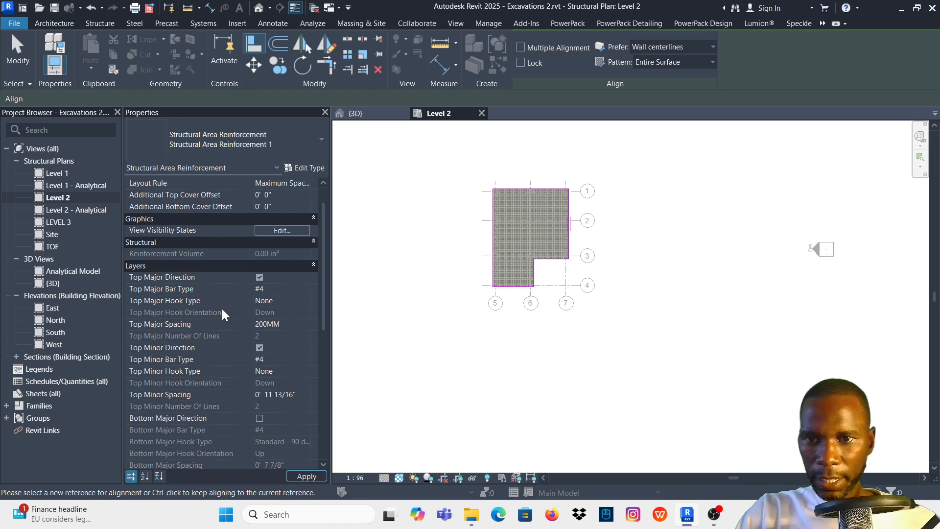
pyautogui.press('Return')
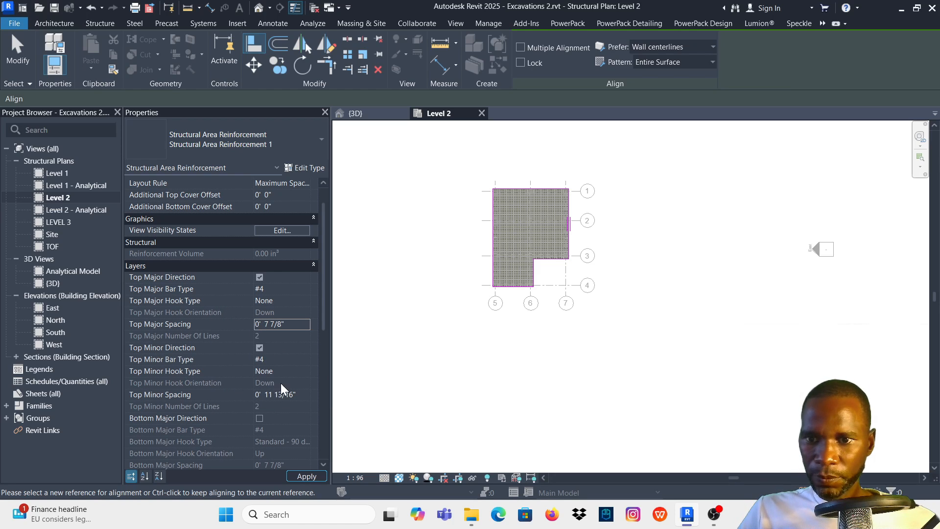
# - Set the top minor bar spacing of the area reinforcement to 200 mm
pyautogui.click(298, 395)
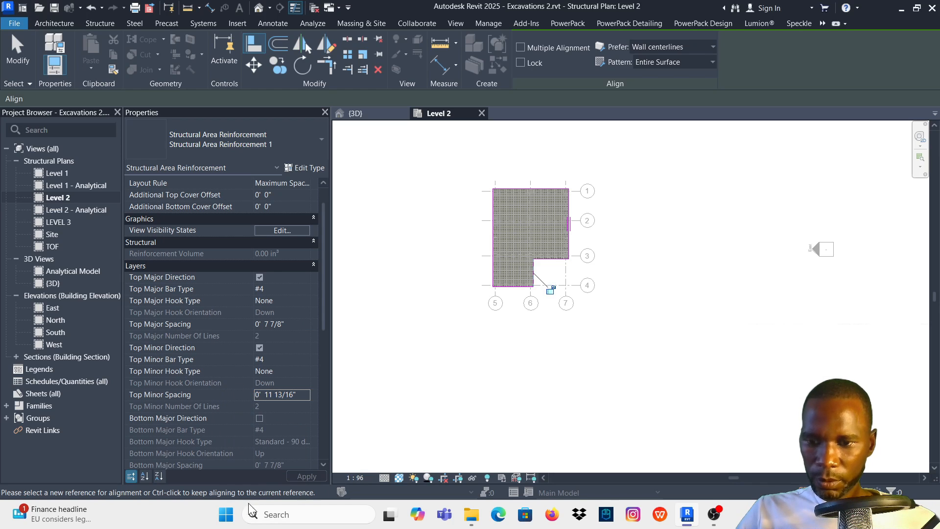
pyautogui.click(301, 396)
pyautogui.moveTo(301, 395); pyautogui.dragTo(223, 383)
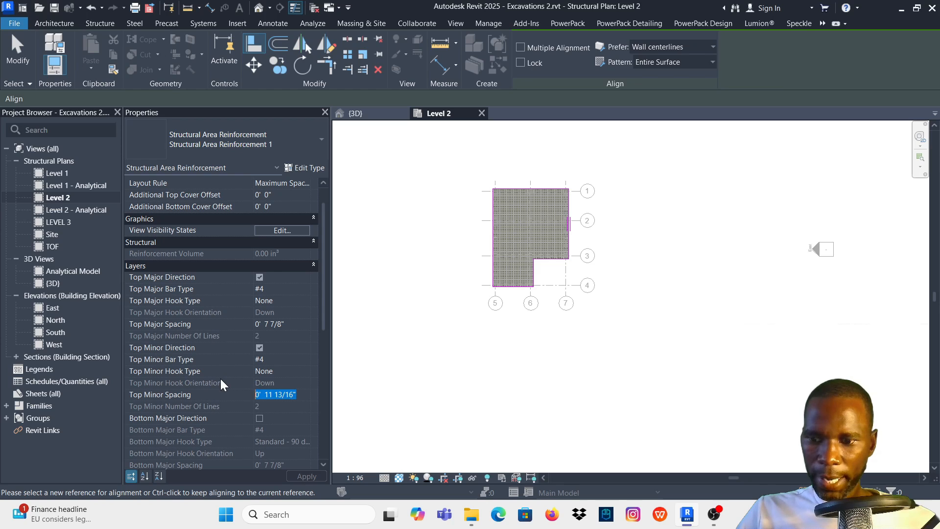
pyautogui.write('200MM')
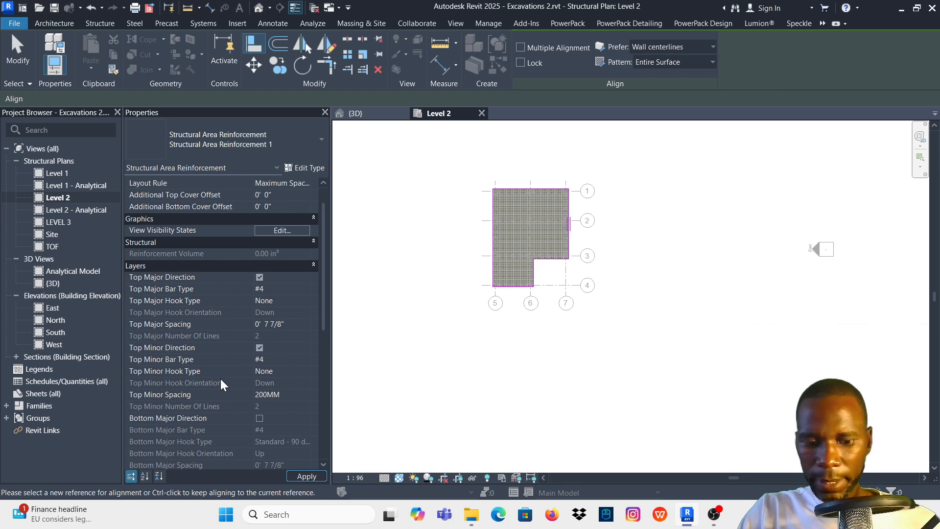
pyautogui.press('Return')
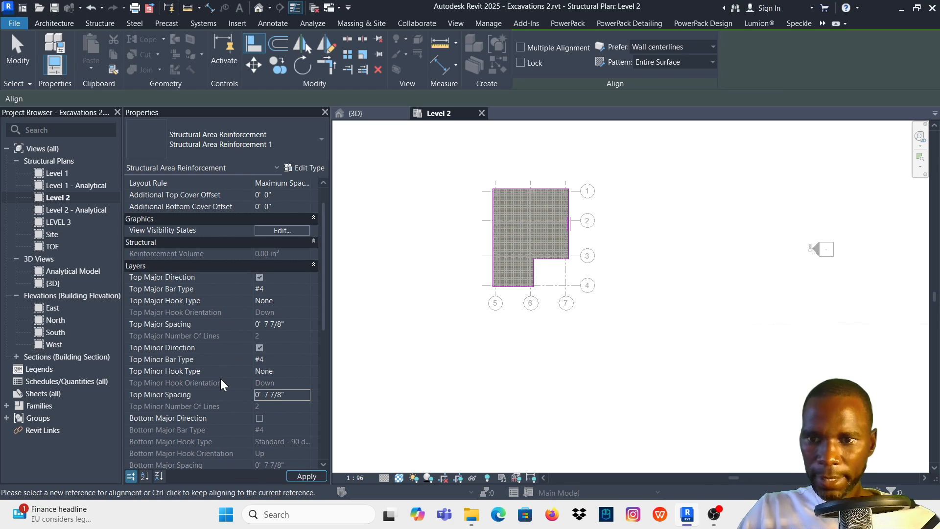
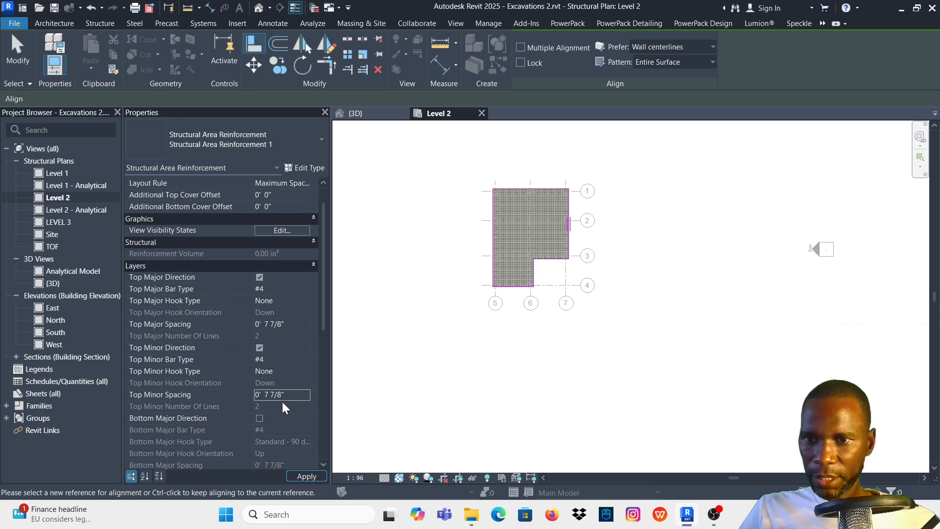
# - Apply the top bar settings and finish the area reinforcement boundary sketch on the Level 2 slab
pyautogui.click(306, 476)
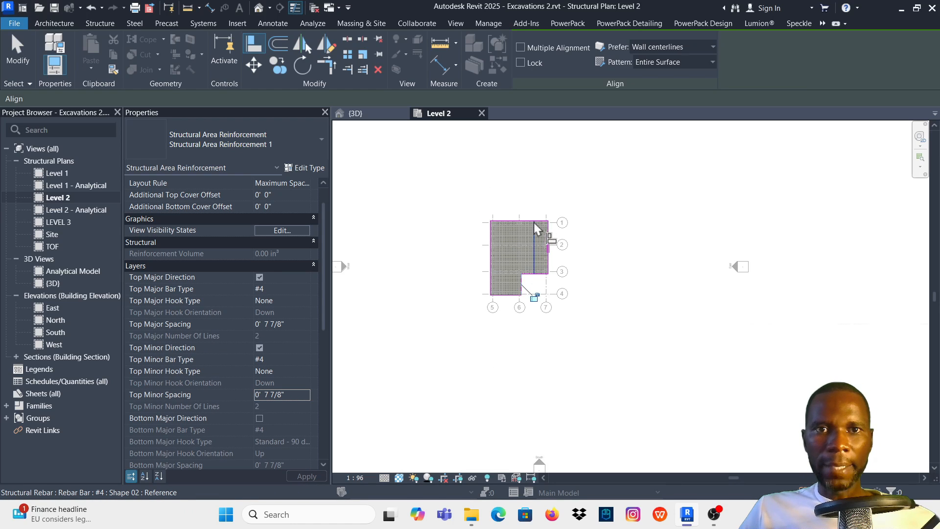
pyautogui.scroll(2, 533, 222)
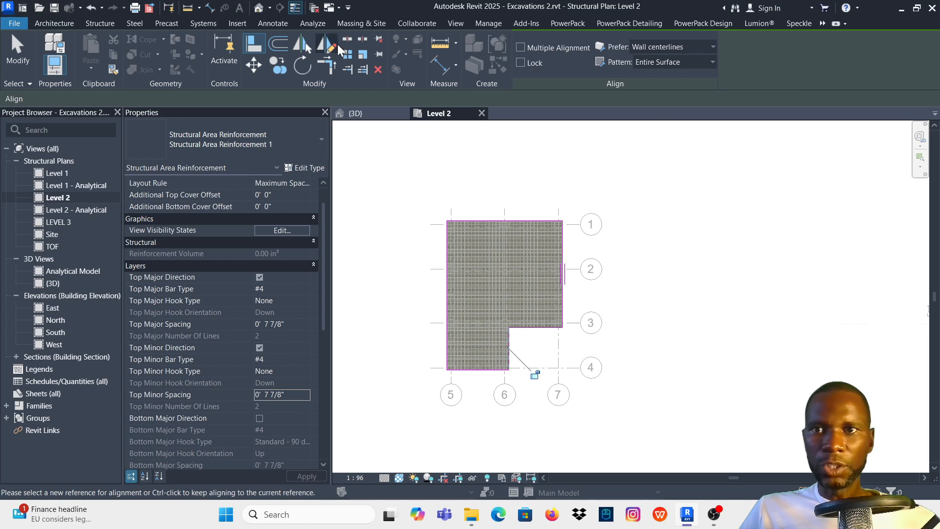
pyautogui.scroll(-1, 563, 215)
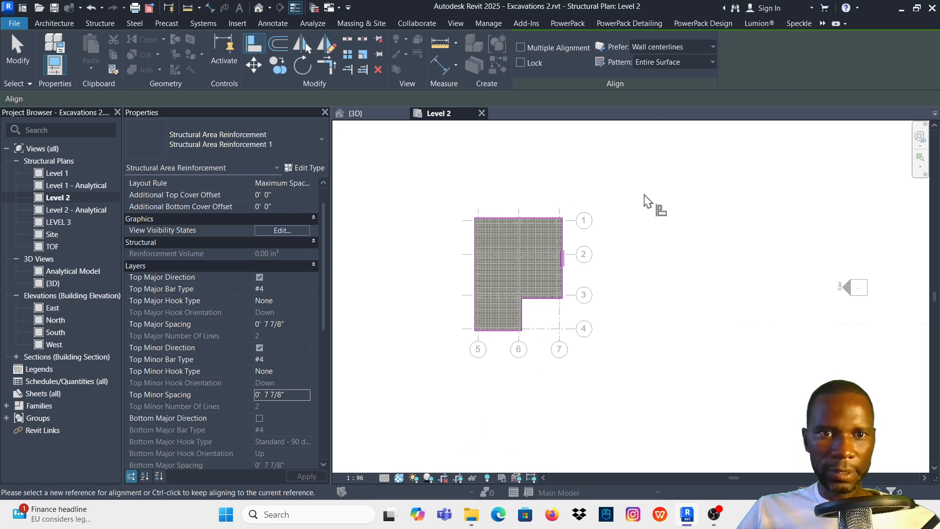
pyautogui.rightClick(617, 188)
pyautogui.click(618, 188)
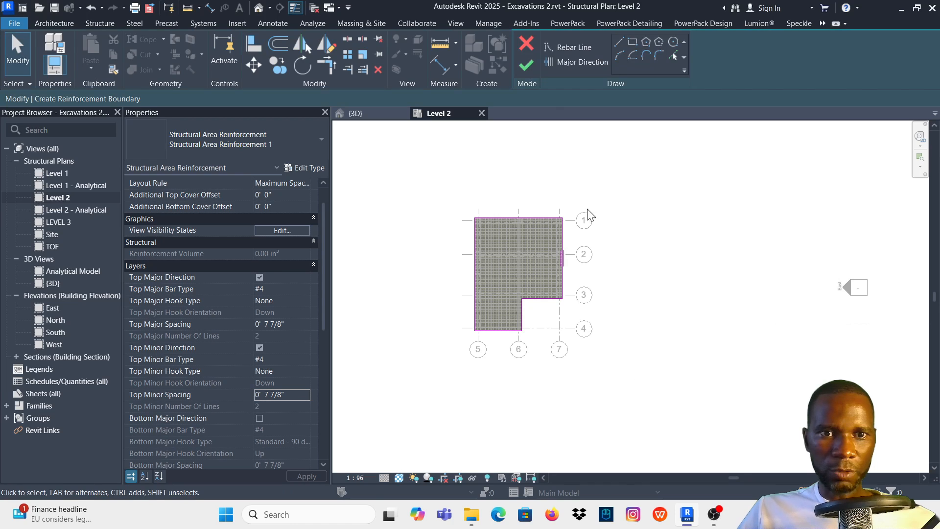
pyautogui.click(530, 74)
# - Remove the new area reinforcement system so its top bars remain as individual rebar sets, and clear the selection
pyautogui.scroll(5, 540, 257)
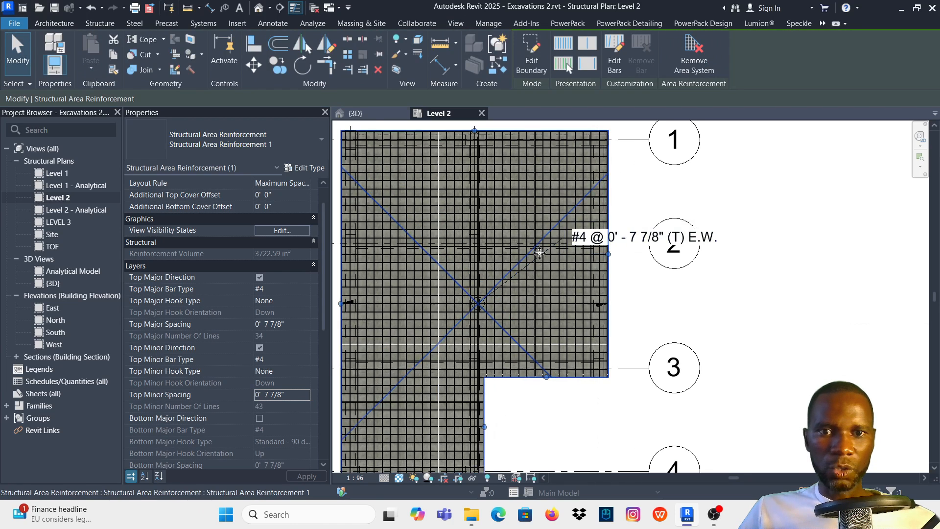
pyautogui.click(693, 49)
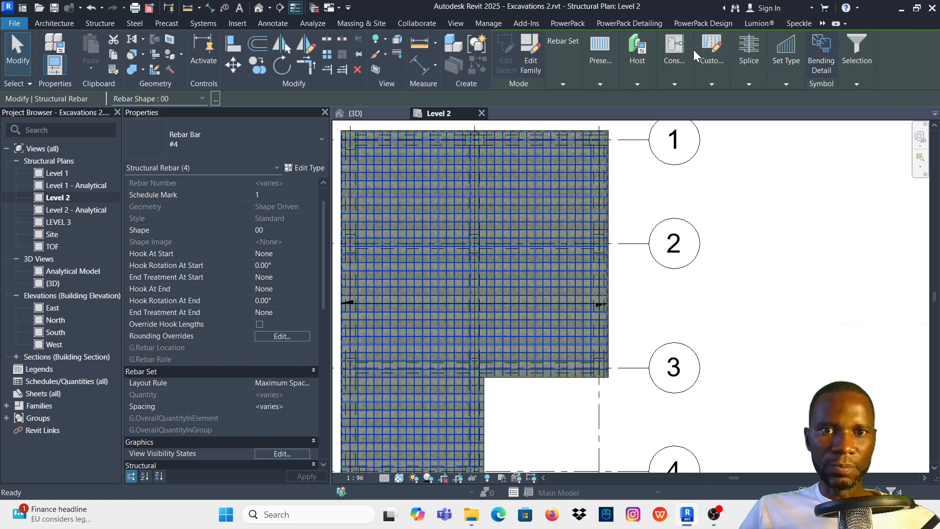
pyautogui.press('Escape')
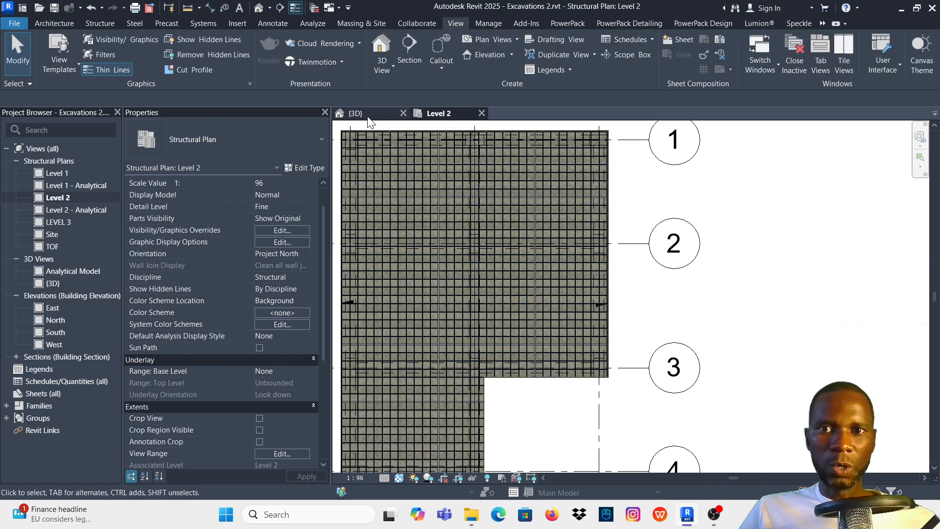
# - In the {3D} view, select the whole structure and filter the selection to Structural Rebar only
pyautogui.click(354, 113)
pyautogui.scroll(5, 638, 265)
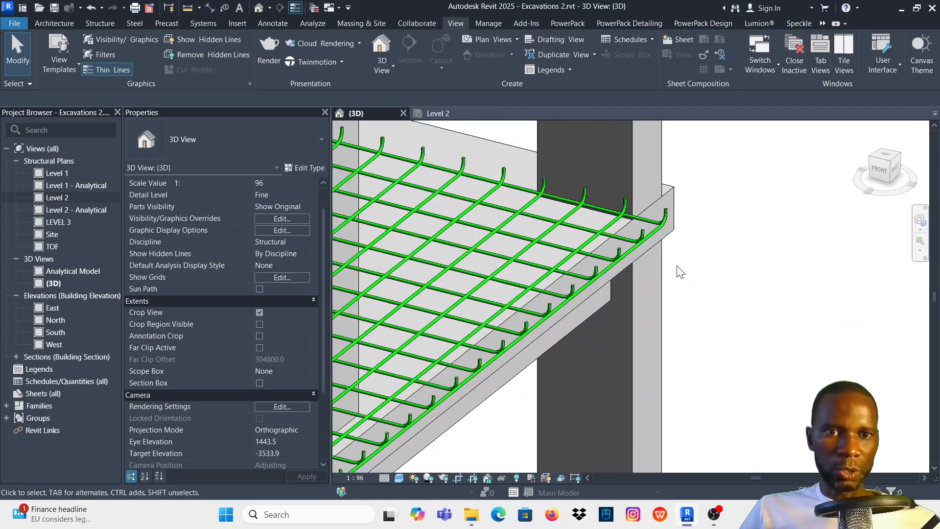
pyautogui.scroll(-8, 651, 257)
pyautogui.moveTo(715, 330); pyautogui.dragTo(458, 184)
pyautogui.click(528, 42)
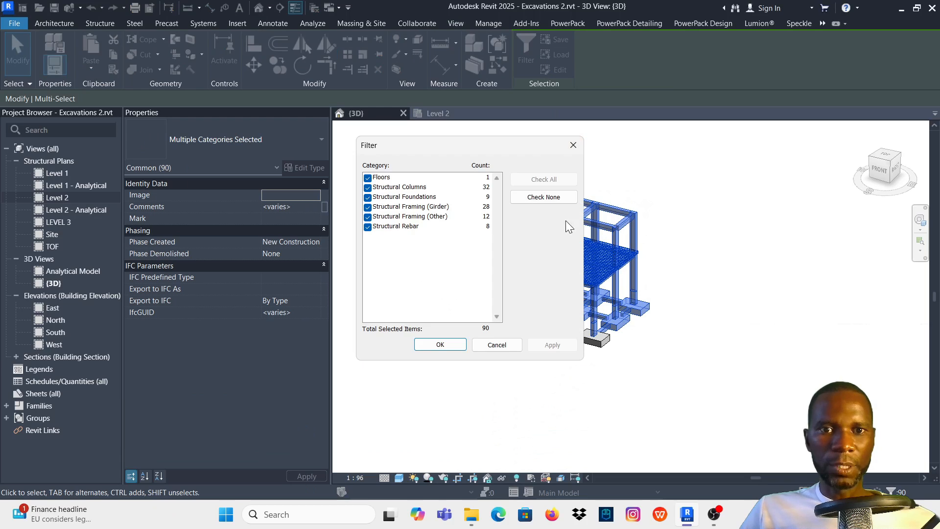
pyautogui.click(540, 197)
pyautogui.click(367, 227)
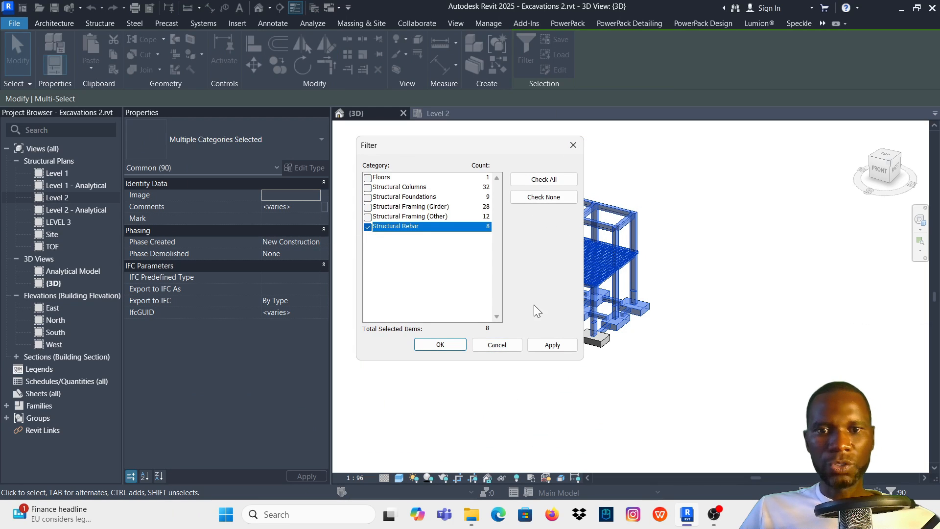
pyautogui.click(551, 342)
pyautogui.click(440, 345)
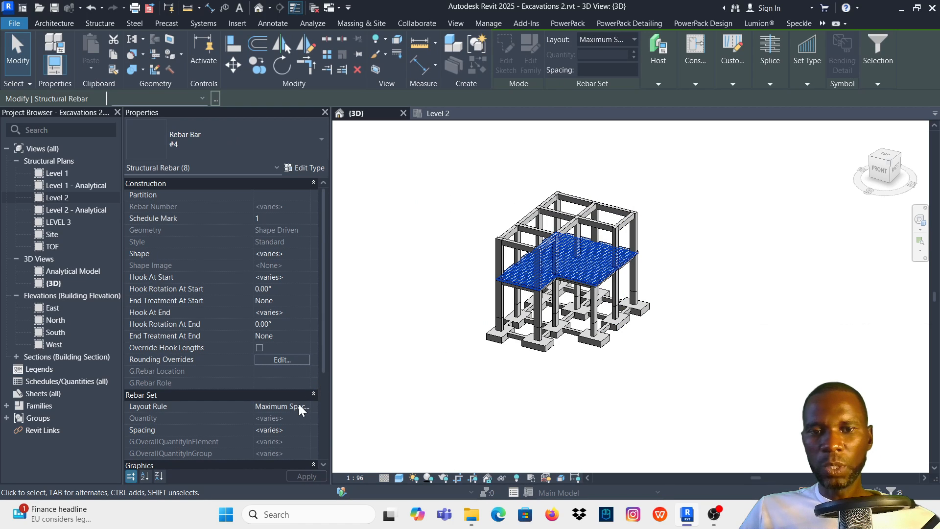
# - Set the selected rebar to show unobscured in the {3D} view through its view visibility states
pyautogui.scroll(-4, 210, 387)
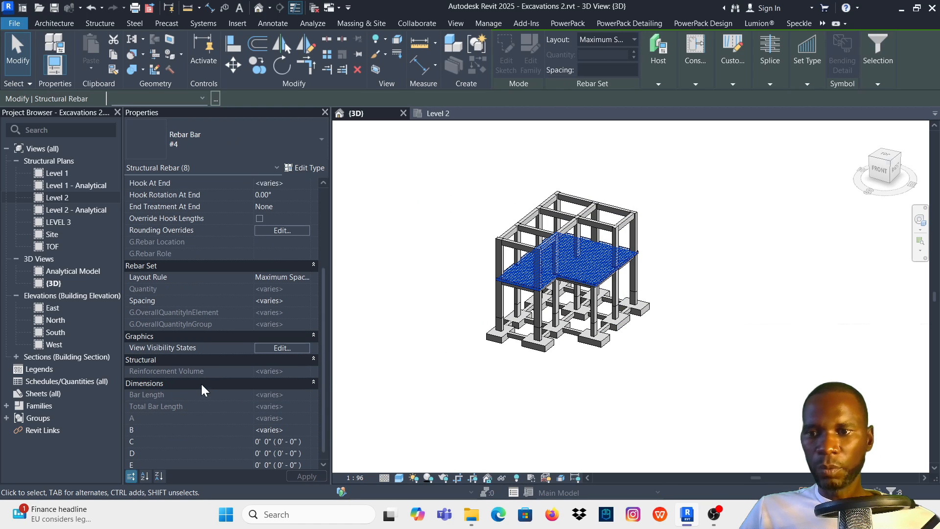
pyautogui.click(282, 347)
pyautogui.click(563, 203)
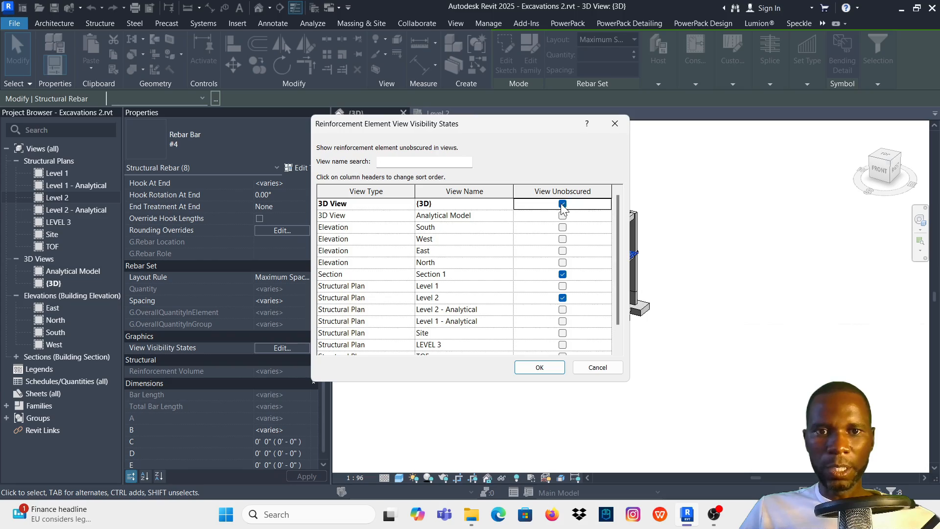
pyautogui.click(539, 368)
pyautogui.click(692, 284)
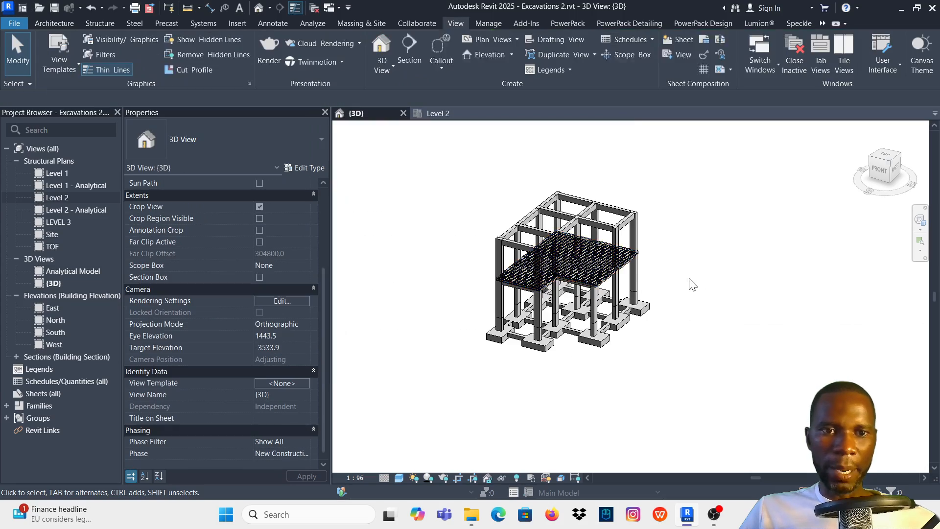
# - Examine the top and bottom bar layers at the slab edge and corner in 3D from several angles
pyautogui.scroll(10, 670, 215)
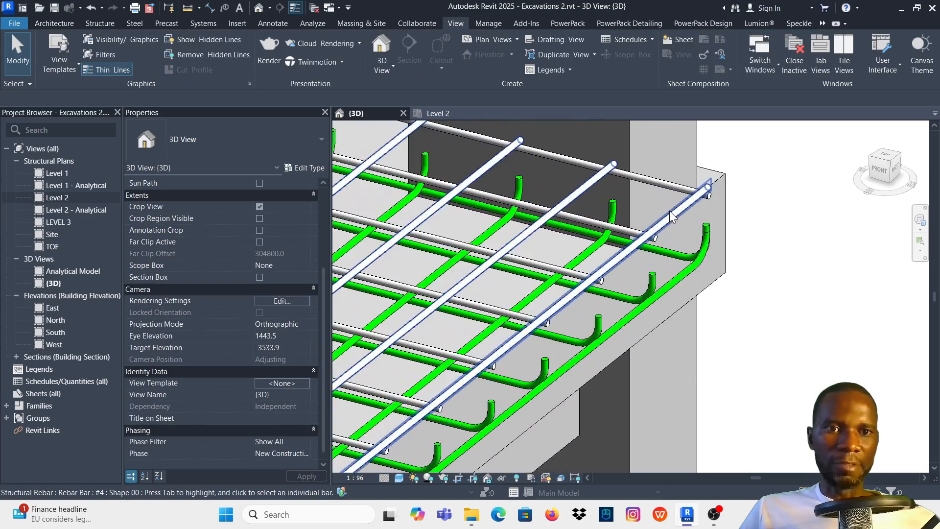
pyautogui.scroll(-8, 637, 249)
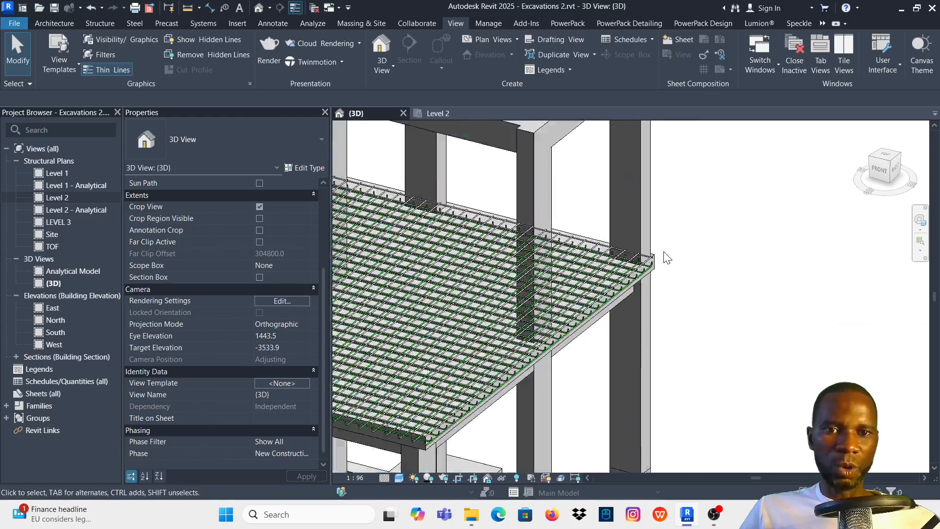
pyautogui.scroll(-3, 666, 258)
pyautogui.scroll(10, 646, 271)
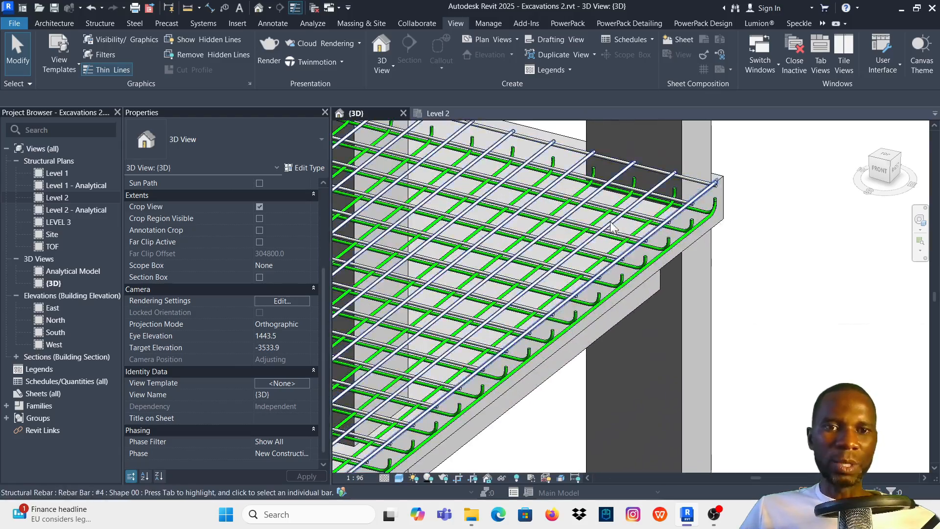
pyautogui.scroll(-3, 611, 227)
pyautogui.scroll(5, 658, 223)
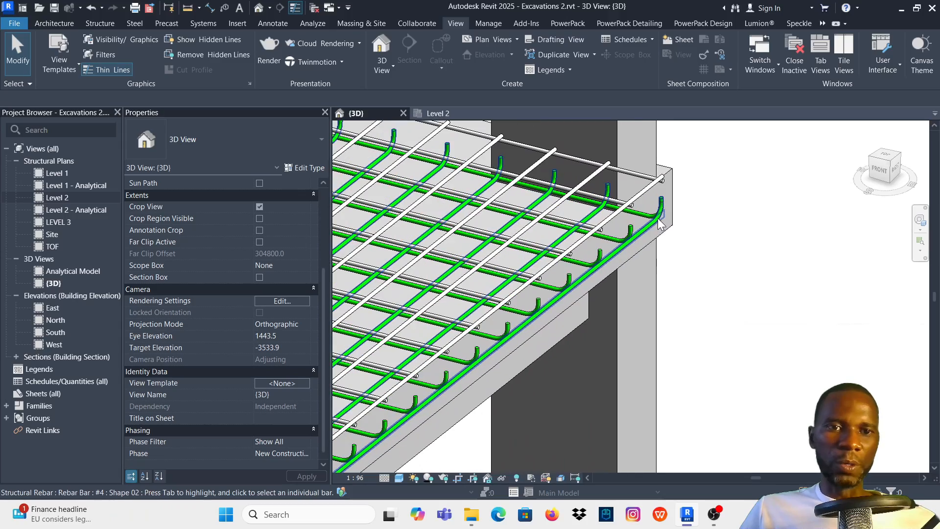
pyautogui.scroll(-4, 654, 225)
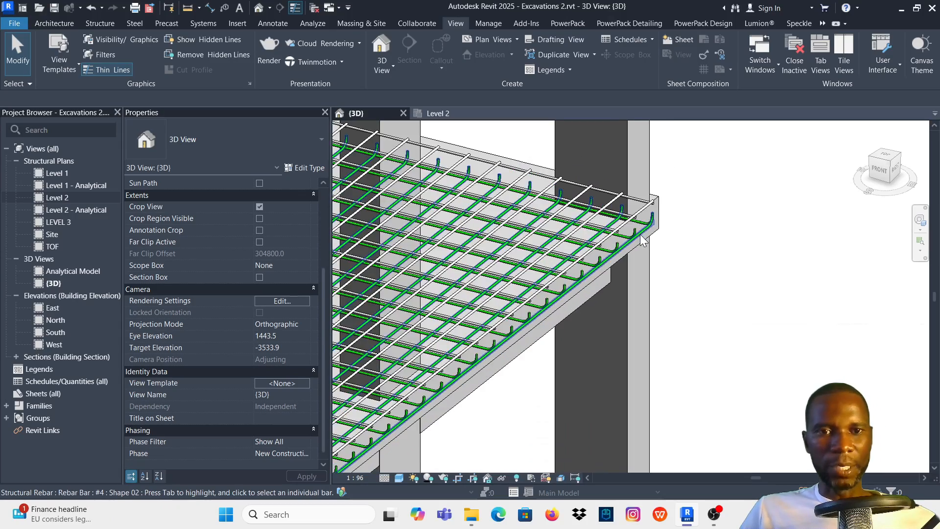
pyautogui.scroll(-2, 651, 232)
pyautogui.scroll(2, 650, 236)
pyautogui.scroll(-3, 650, 236)
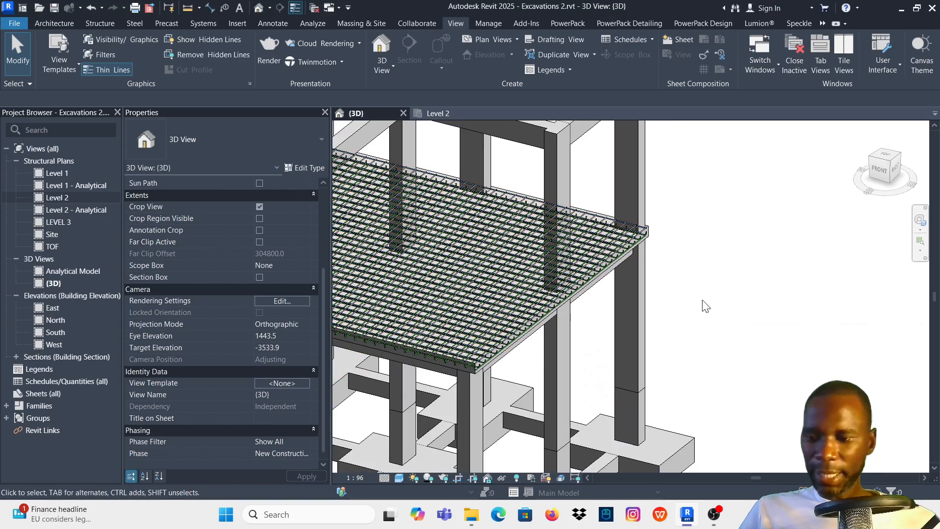
pyautogui.keyDown('shift'); pyautogui.moveTo(703, 307); pyautogui.dragTo(644, 309, button='middle'); pyautogui.keyUp('shift')
pyautogui.moveTo(637, 308); pyautogui.dragTo(558, 275)
pyautogui.scroll(-3, 737, 233)
pyautogui.click(708, 238)
pyautogui.keyDown('shift'); pyautogui.moveTo(728, 217); pyautogui.dragTo(774, 273, button='middle'); pyautogui.keyUp('shift')
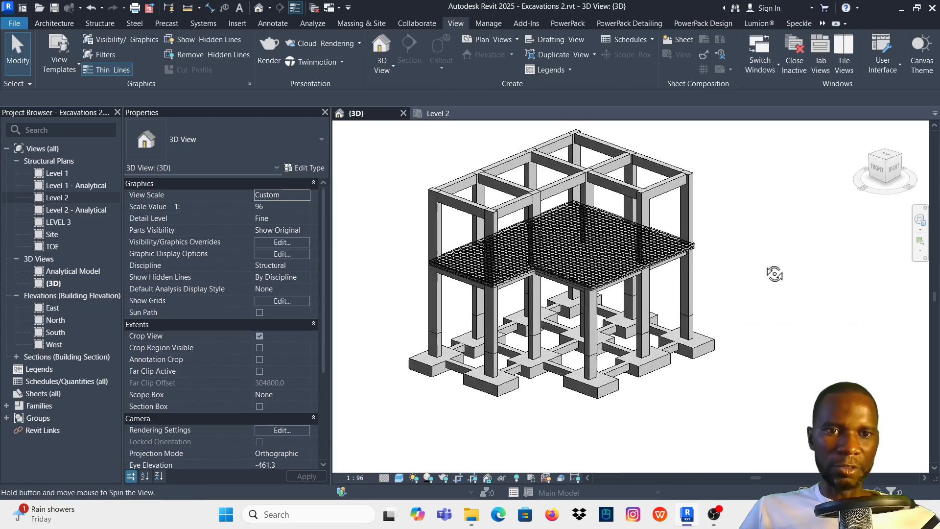
pyautogui.scroll(8, 667, 251)
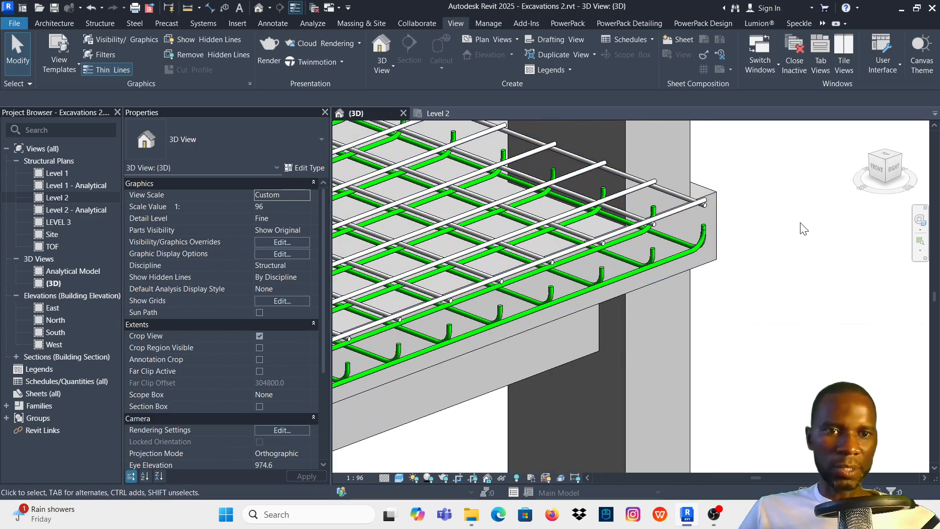
# - Hide the bottom bars in the 3D view by switching off the visibility of filter B
pyautogui.press('v')
pyautogui.press('g')
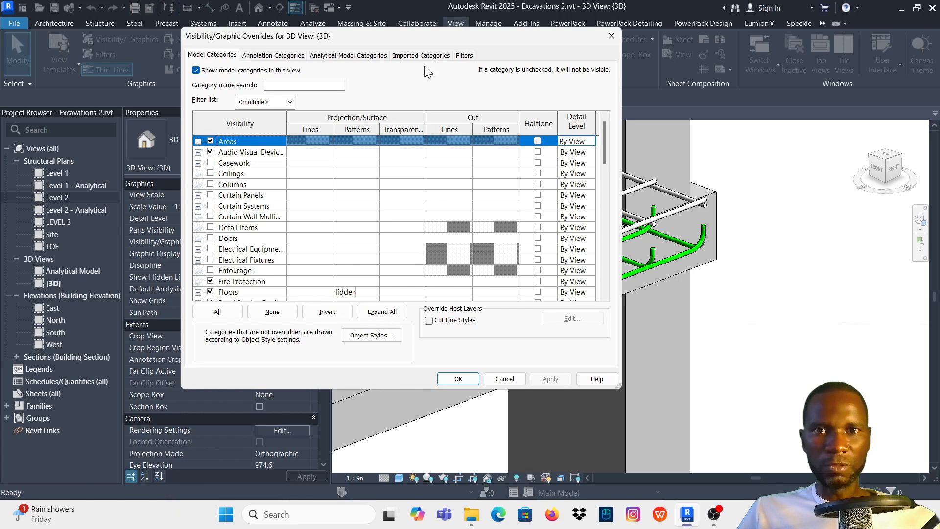
pyautogui.click(465, 56)
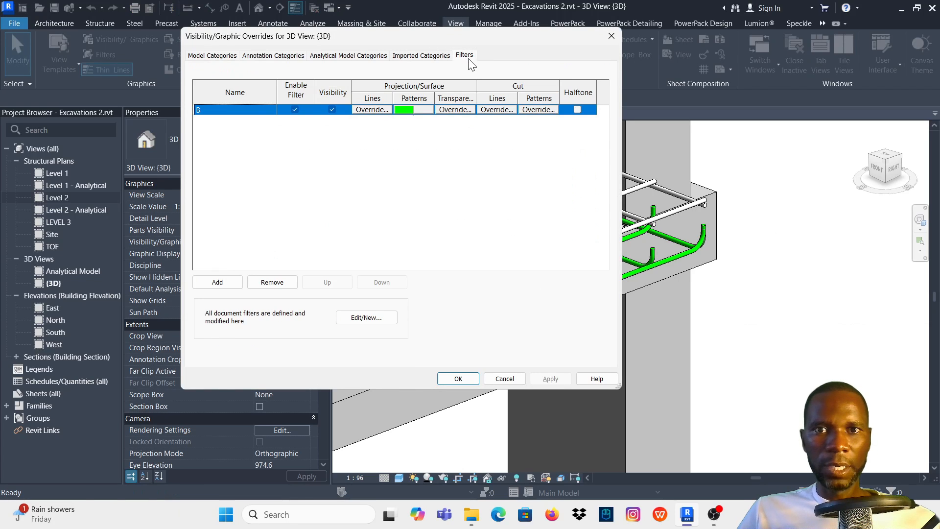
pyautogui.click(330, 110)
pyautogui.click(548, 378)
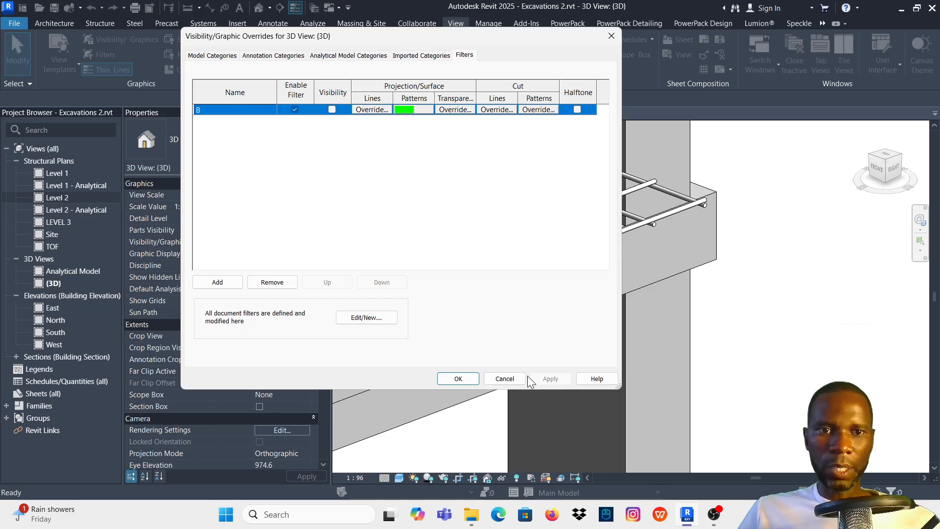
pyautogui.click(458, 378)
# - Select the slab area with its surrounding frame and filter the selection to Structural Rebar, leaving only the top bars
pyautogui.scroll(-6, 697, 262)
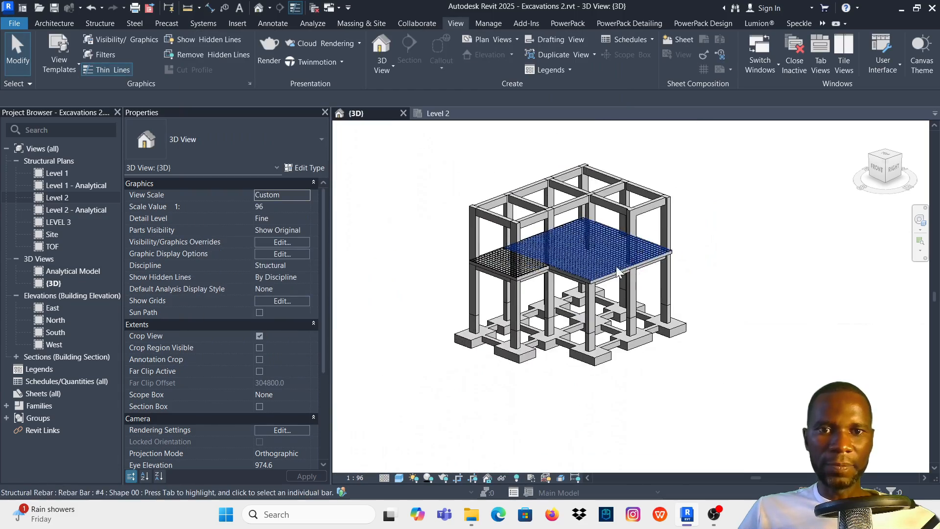
pyautogui.moveTo(759, 278); pyautogui.dragTo(453, 201)
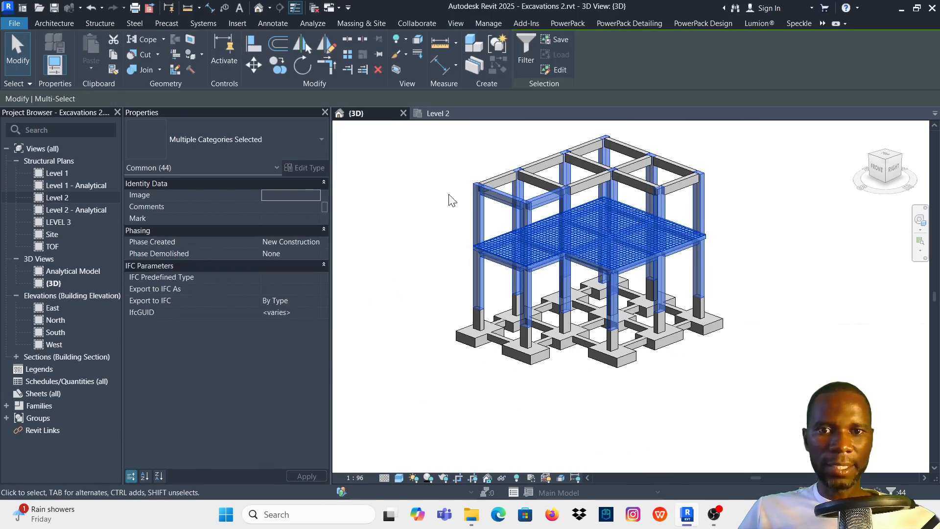
pyautogui.click(524, 43)
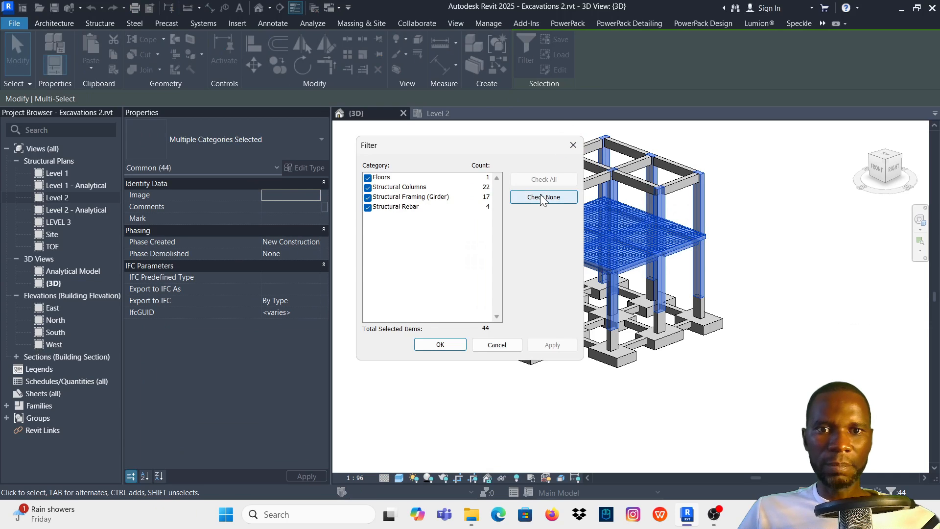
pyautogui.click(544, 196)
pyautogui.click(367, 207)
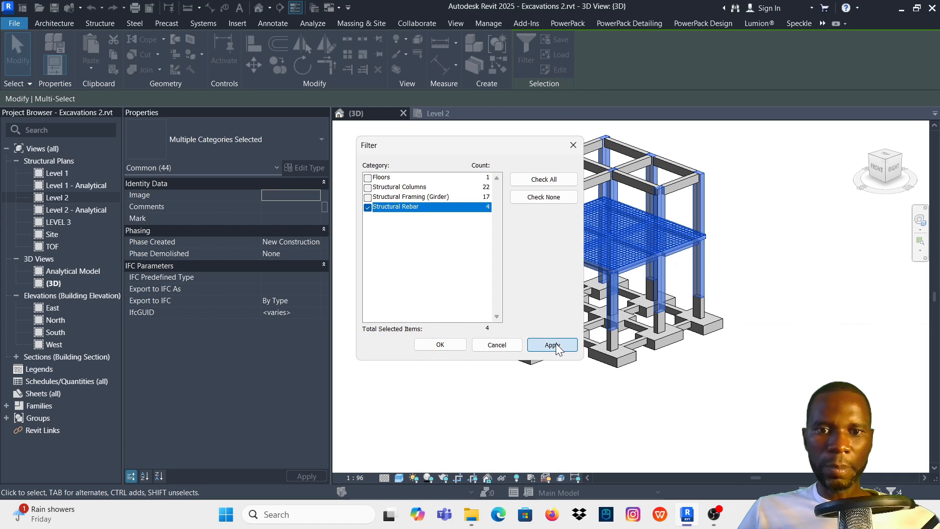
pyautogui.click(551, 344)
pyautogui.click(440, 345)
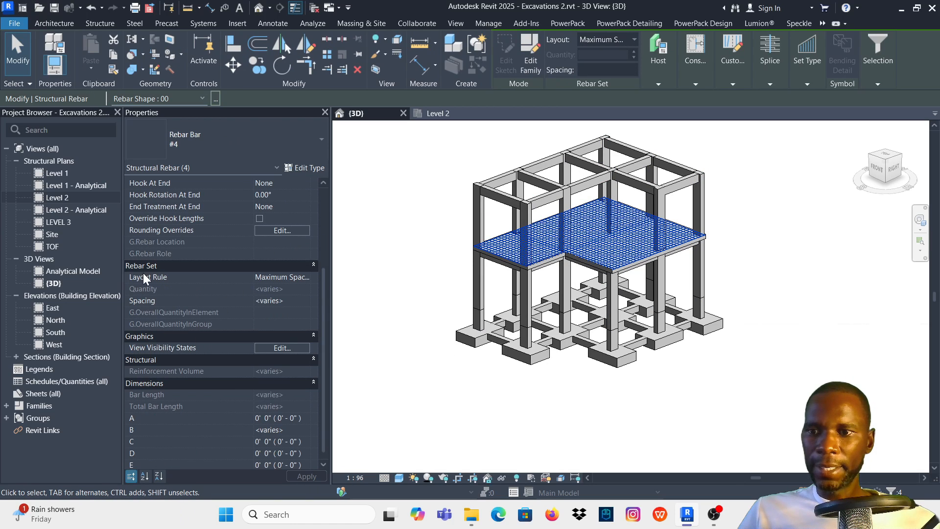
# - Set the Comments of the selected top bars to T and clear the selection
pyautogui.scroll(-6, 227, 301)
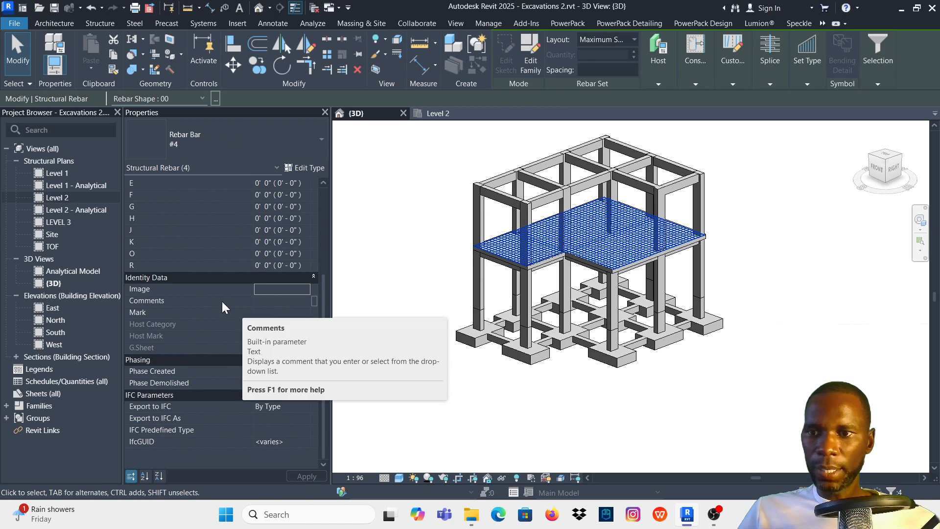
pyautogui.click(269, 301)
pyautogui.write('T')
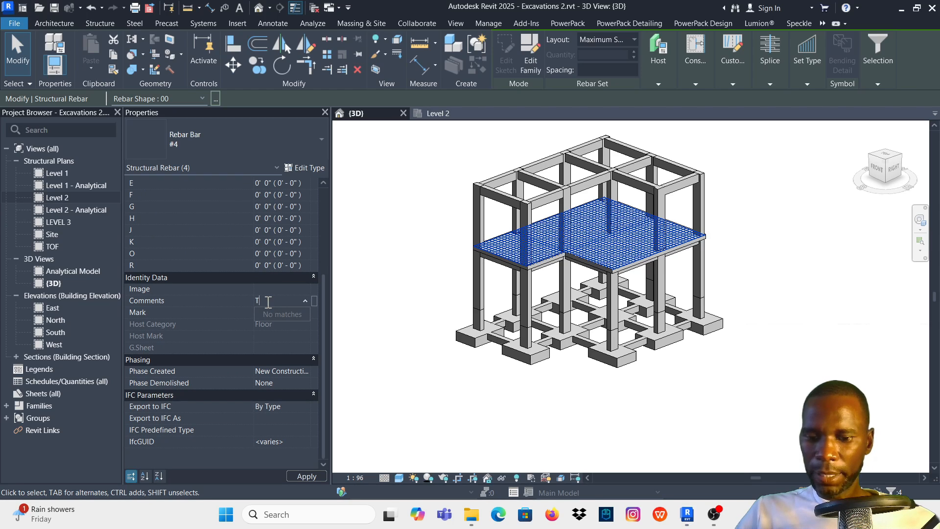
pyautogui.click(294, 476)
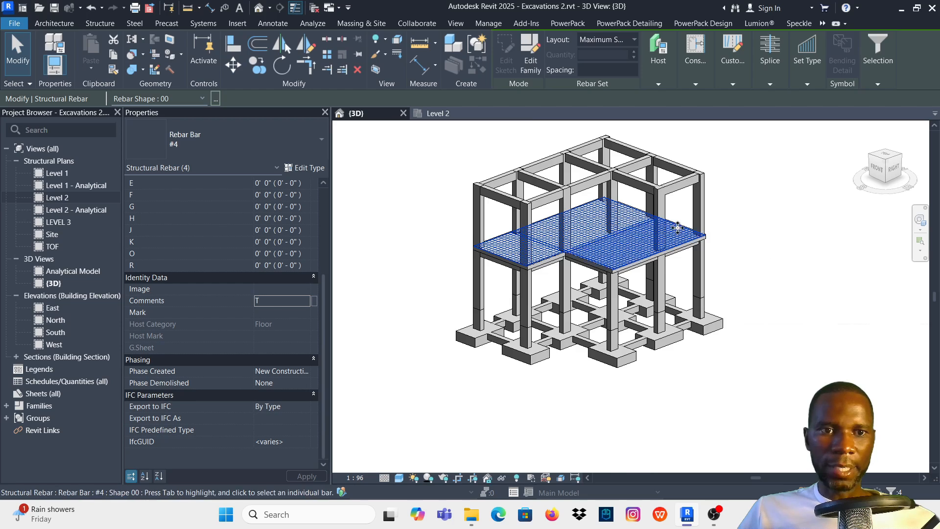
pyautogui.scroll(3, 777, 252)
pyautogui.click(779, 254)
# - Duplicate the rule-based view filter B and rename the copy T
pyautogui.press('v')
pyautogui.press('g')
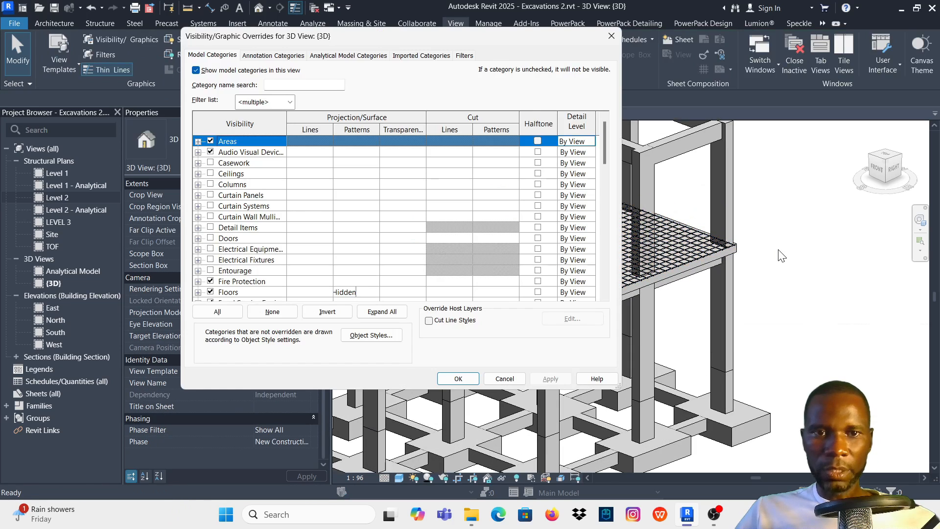
pyautogui.click(464, 55)
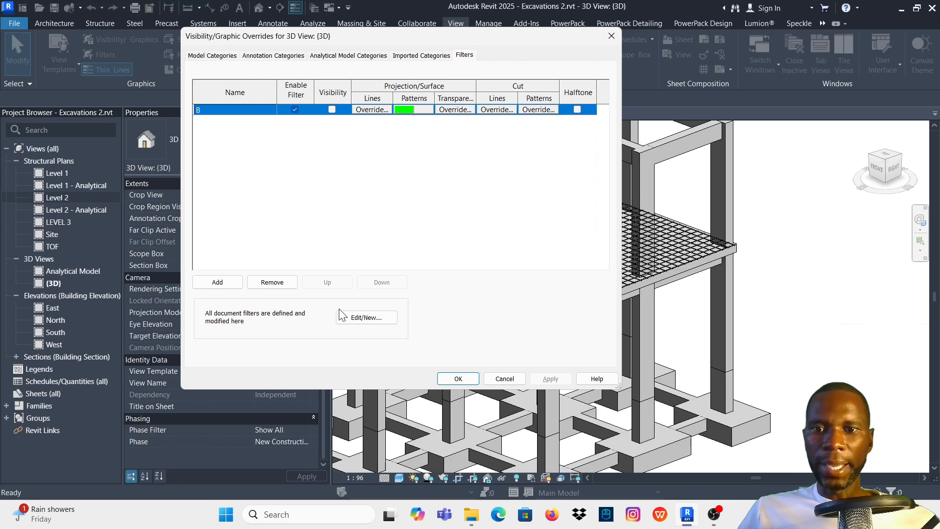
pyautogui.click(366, 317)
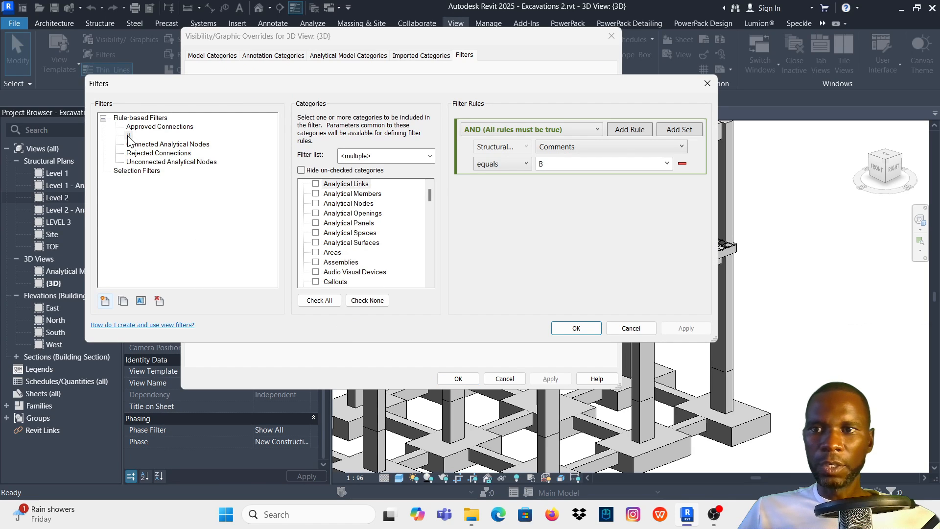
pyautogui.click(122, 301)
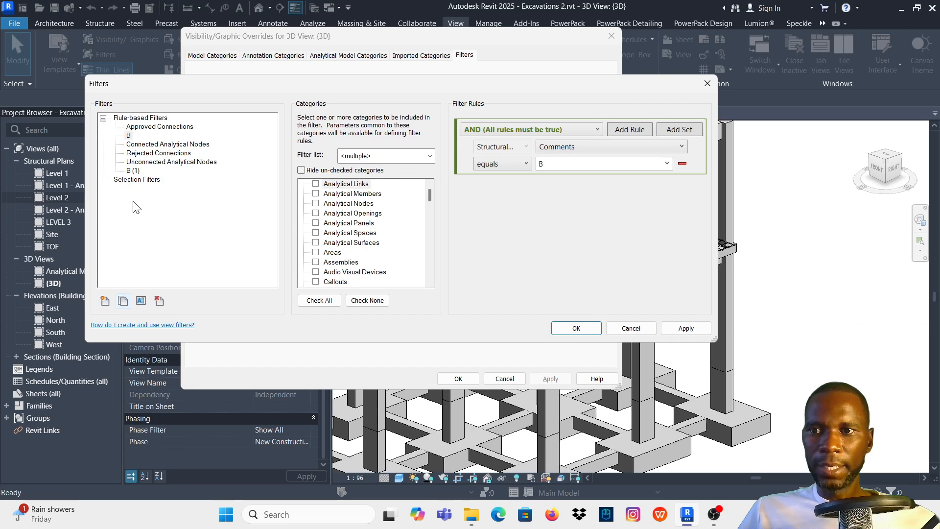
pyautogui.click(138, 174)
pyautogui.click(140, 300)
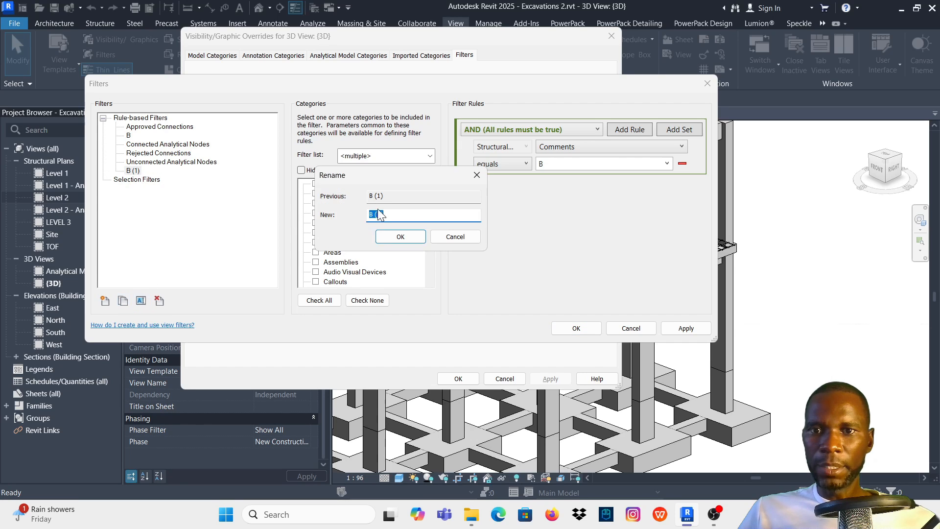
pyautogui.write('T')
pyautogui.click(400, 236)
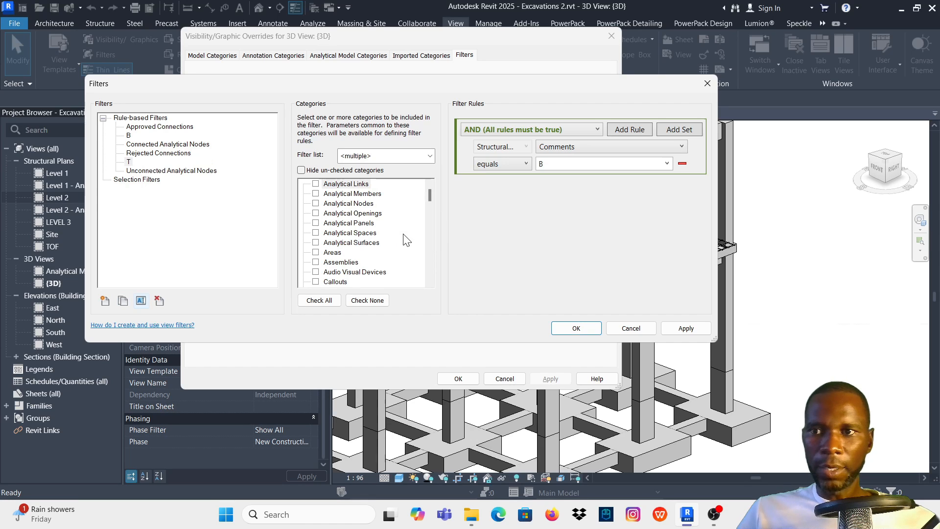
# - Set the rule of filter T to Comments equals T and accept the filter definitions
pyautogui.click(667, 163)
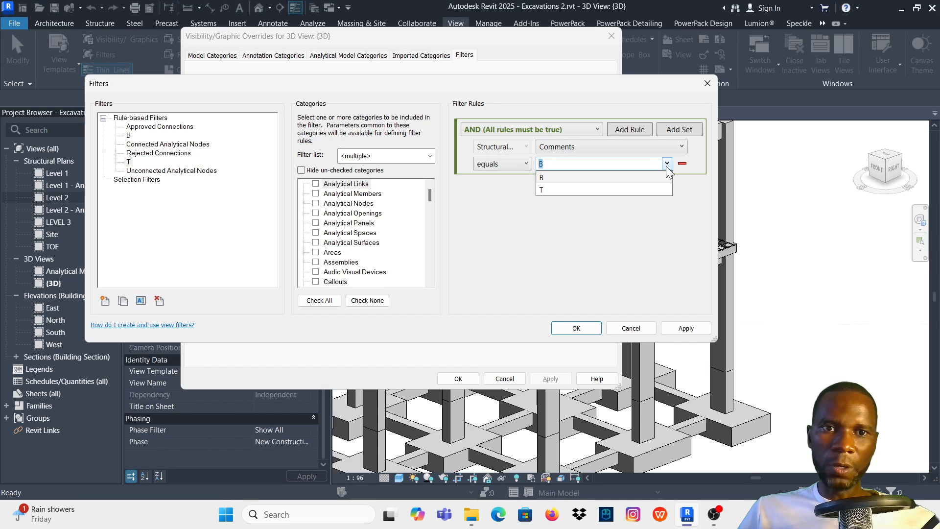
pyautogui.click(548, 189)
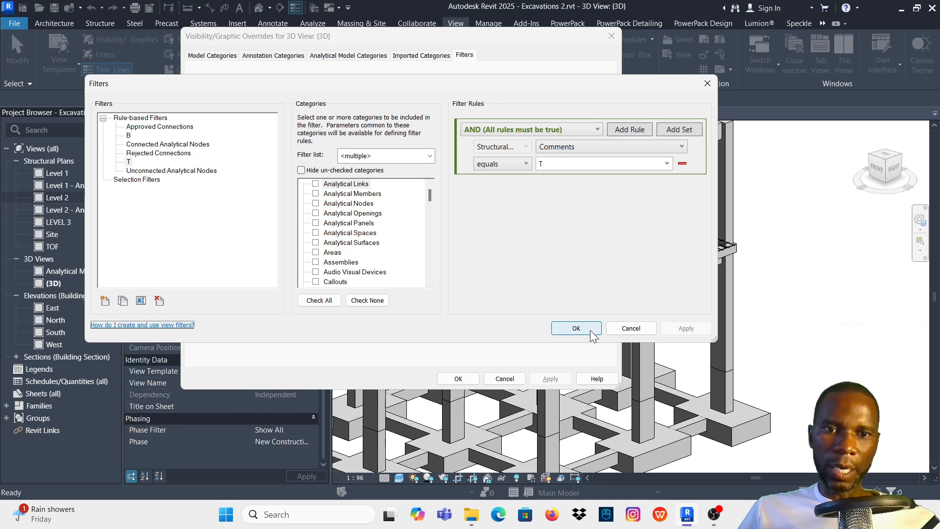
pyautogui.click(563, 328)
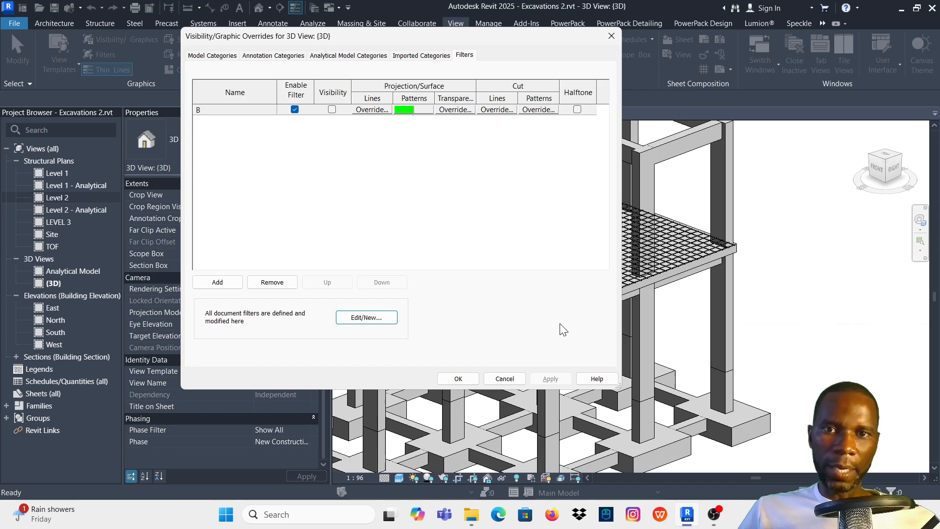
# - Add filter T to the 3D view's filters
pyautogui.click(219, 283)
pyautogui.click(345, 185)
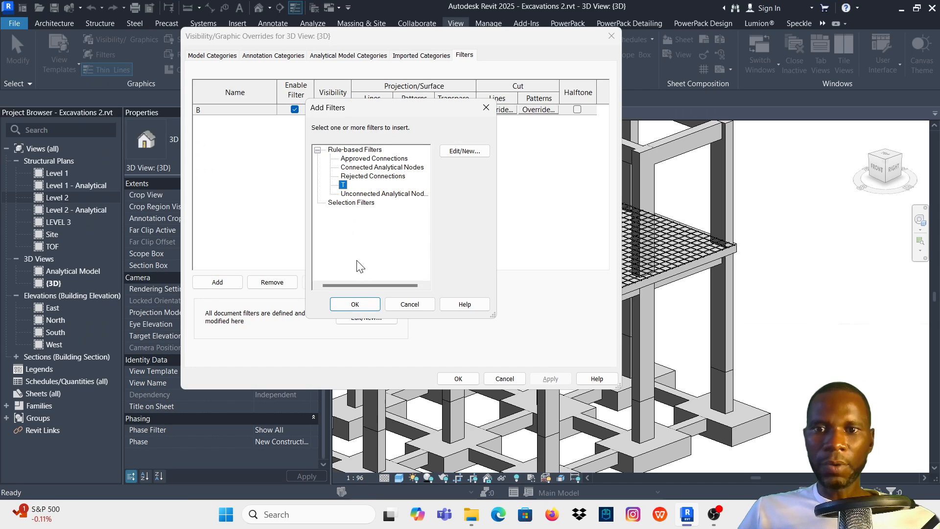
pyautogui.click(355, 304)
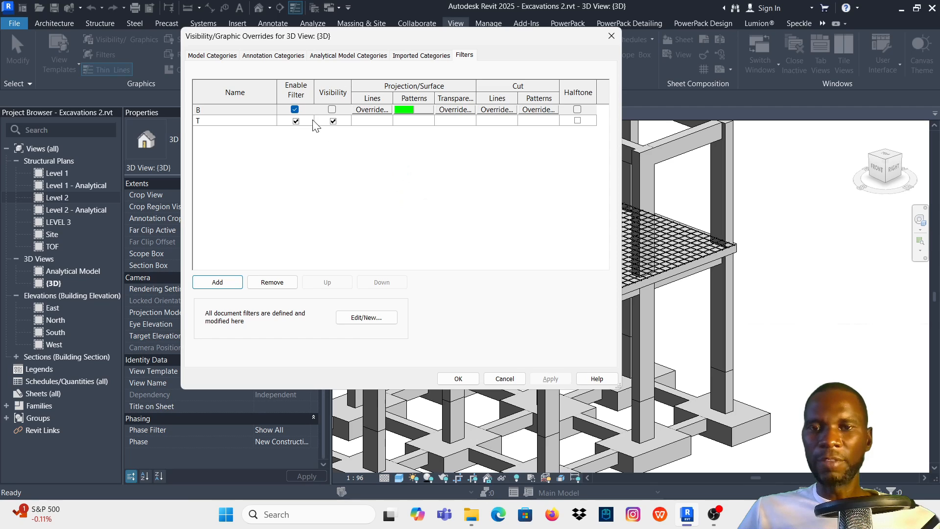
# - Override filter T's projection surface pattern with a cyan solid fill and apply it to the 3D view
pyautogui.click(406, 122)
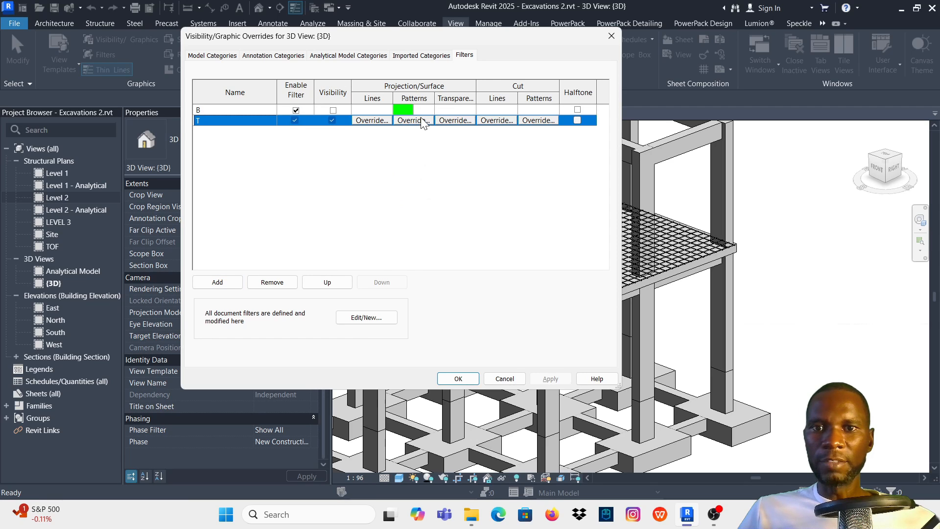
pyautogui.click(421, 120)
pyautogui.click(463, 175)
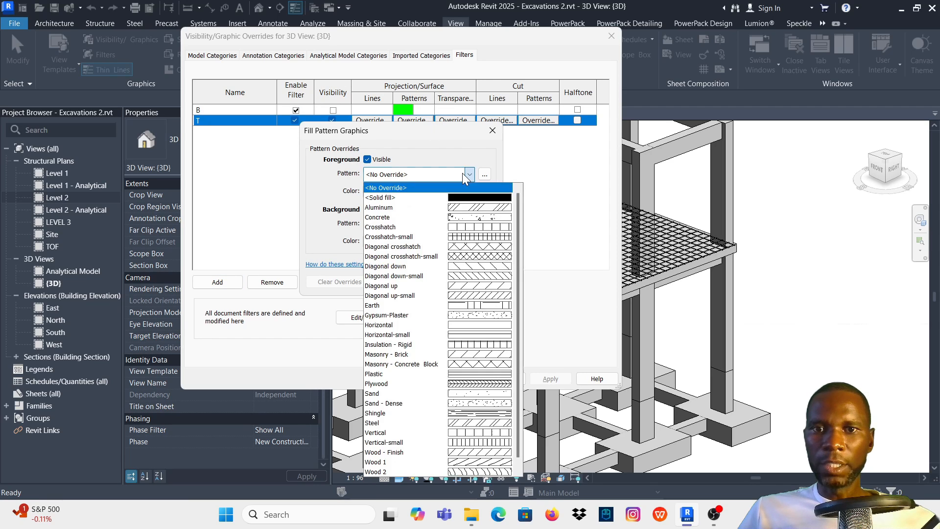
pyautogui.click(384, 197)
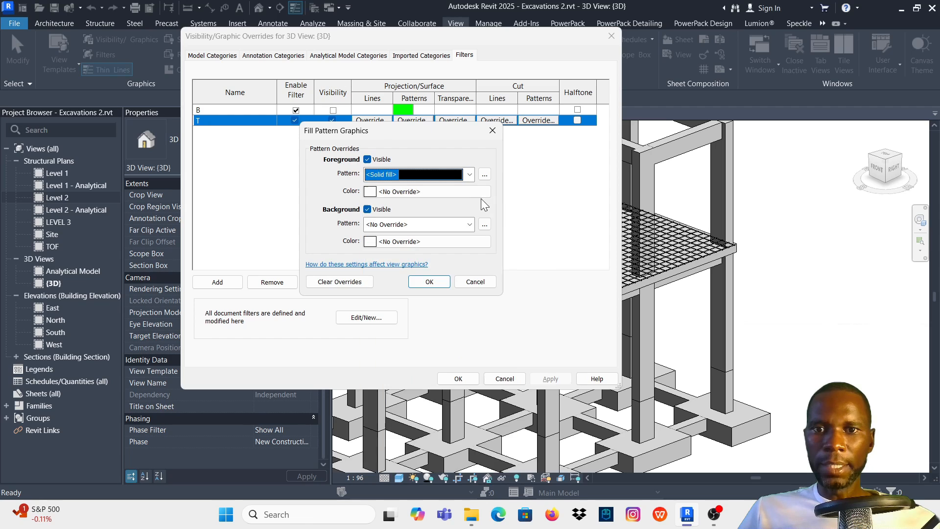
pyautogui.click(369, 192)
pyautogui.click(325, 224)
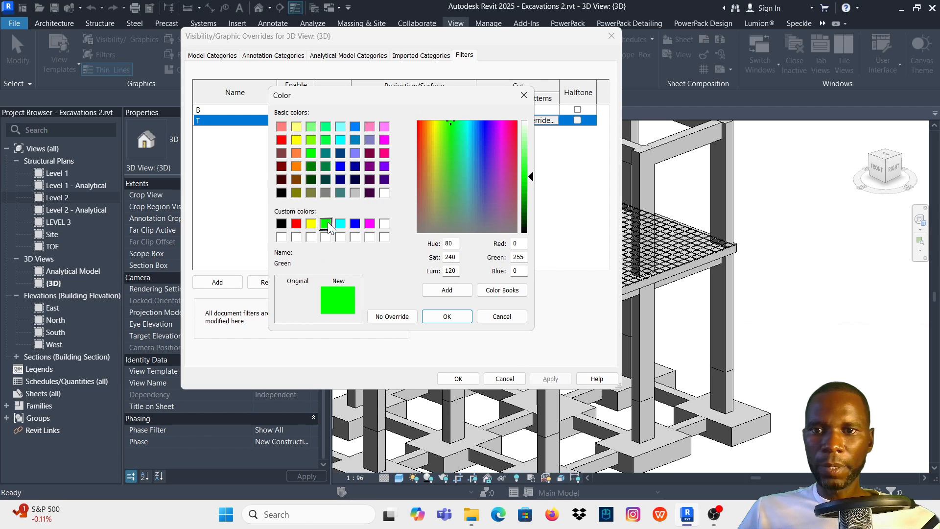
pyautogui.click(340, 224)
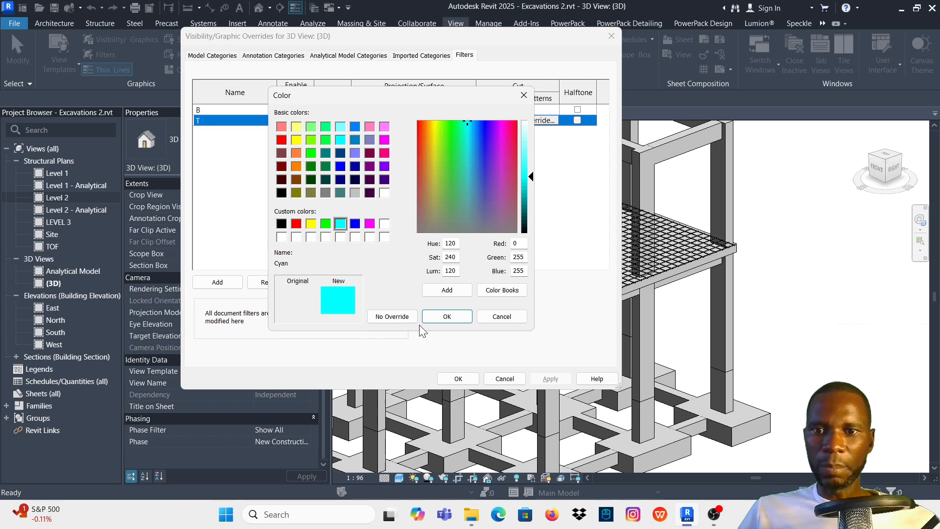
pyautogui.click(454, 315)
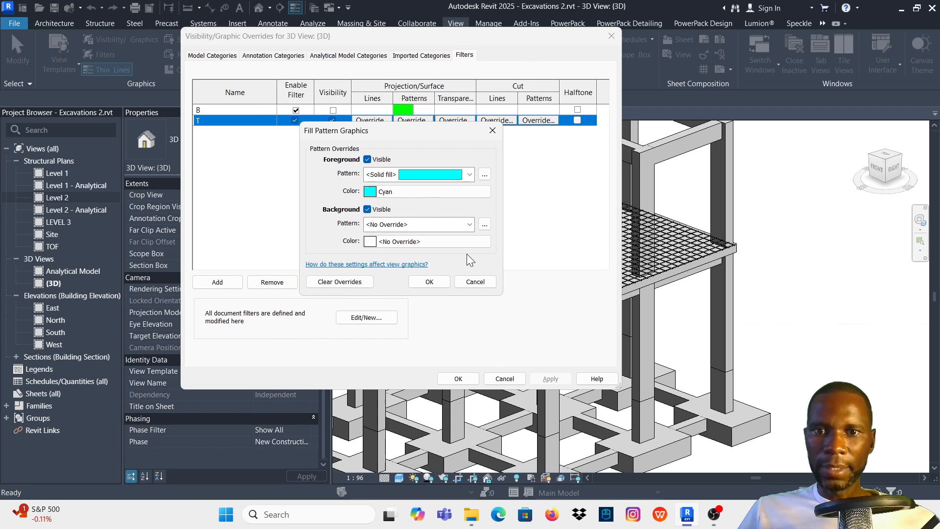
pyautogui.click(432, 287)
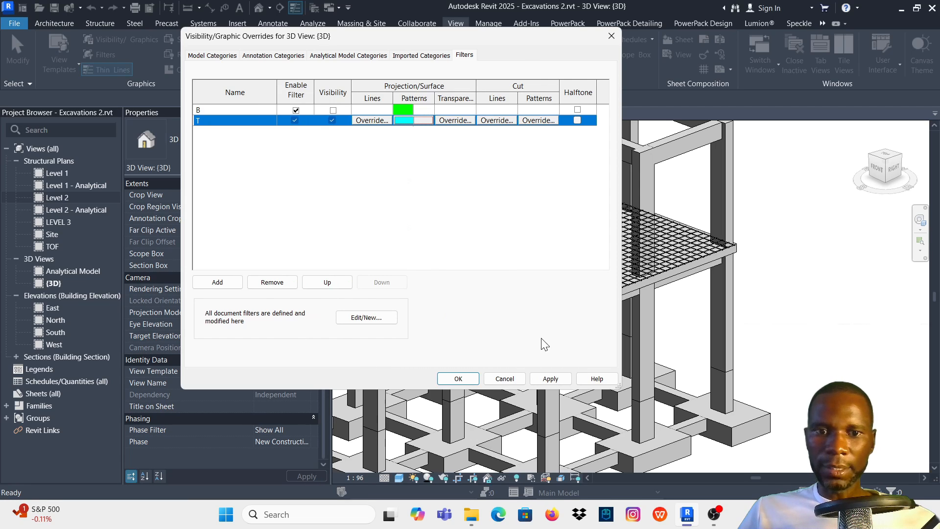
pyautogui.click(550, 380)
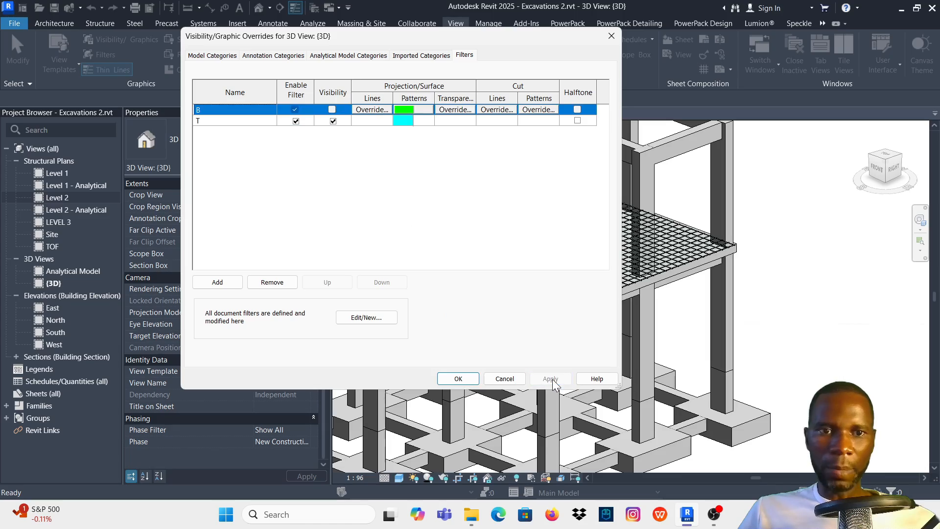
pyautogui.click(458, 379)
pyautogui.scroll(5, 785, 237)
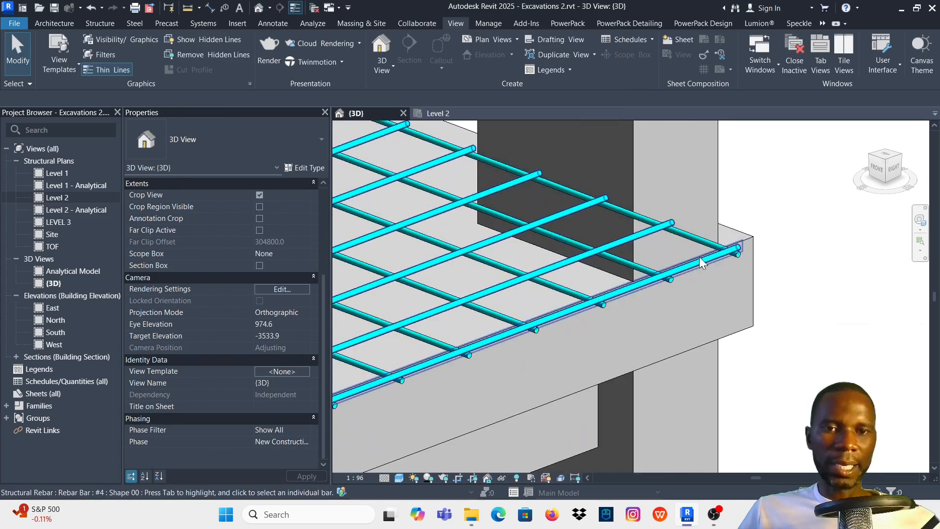
# - Switch the visibility of filter B back on in the 3D view and uncover the slab behind the dialog
pyautogui.press('v')
pyautogui.press('g')
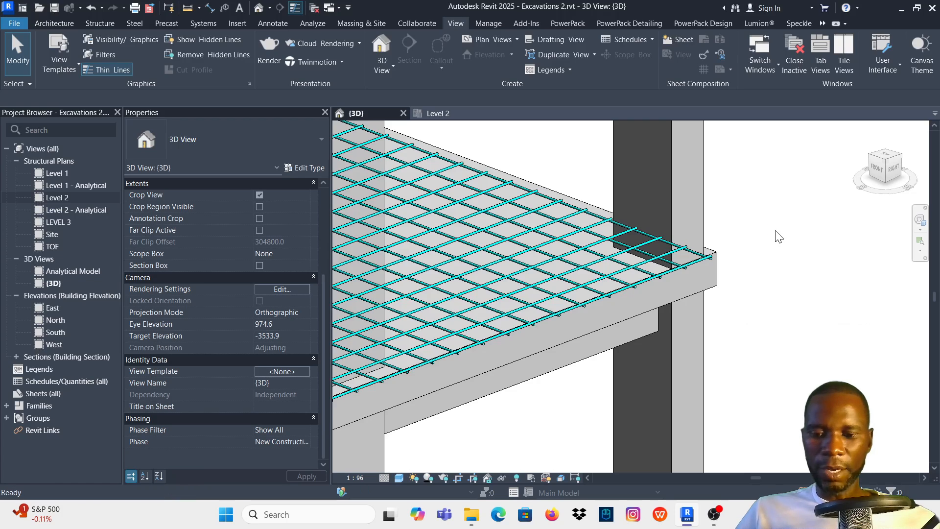
pyautogui.click(465, 56)
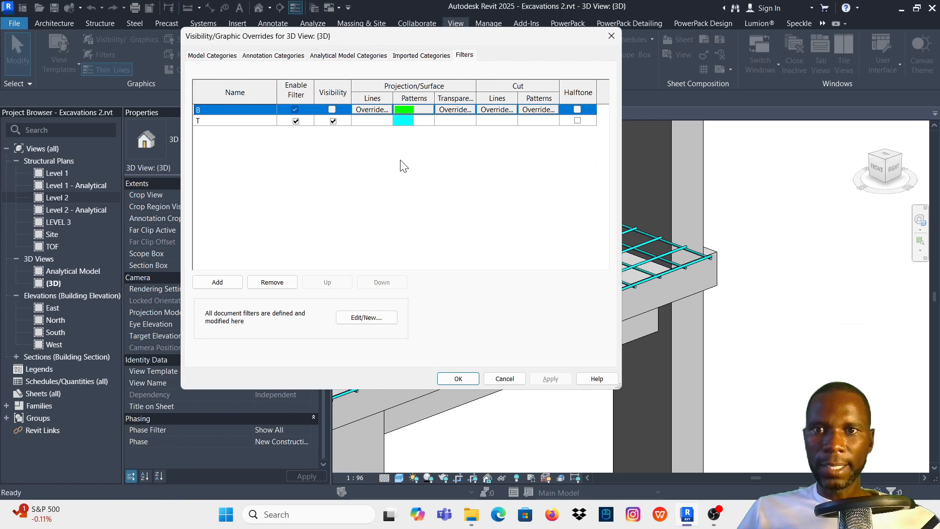
pyautogui.click(332, 109)
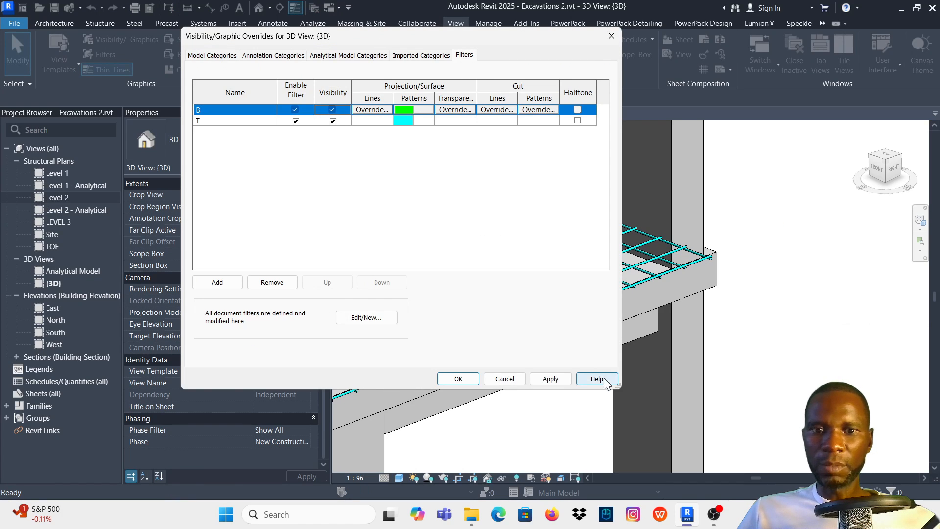
pyautogui.click(551, 379)
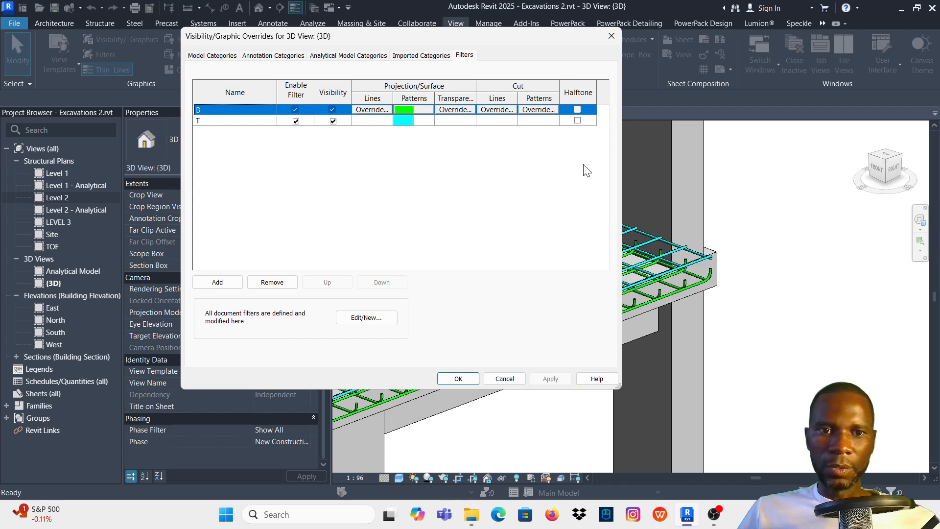
pyautogui.moveTo(546, 37); pyautogui.dragTo(411, 35)
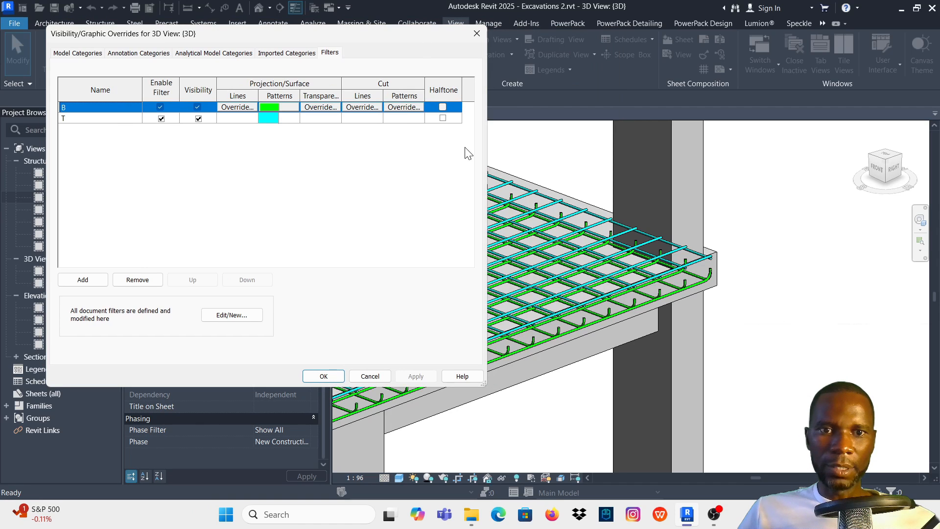
# - Hide the top bars by switching off filter T's visibility in the 3D view, and show them again
pyautogui.click(198, 118)
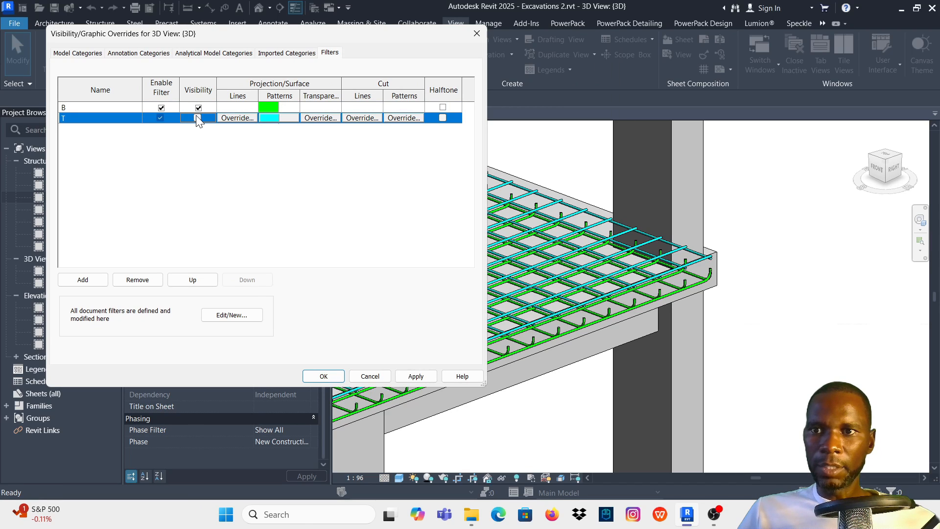
pyautogui.click(416, 376)
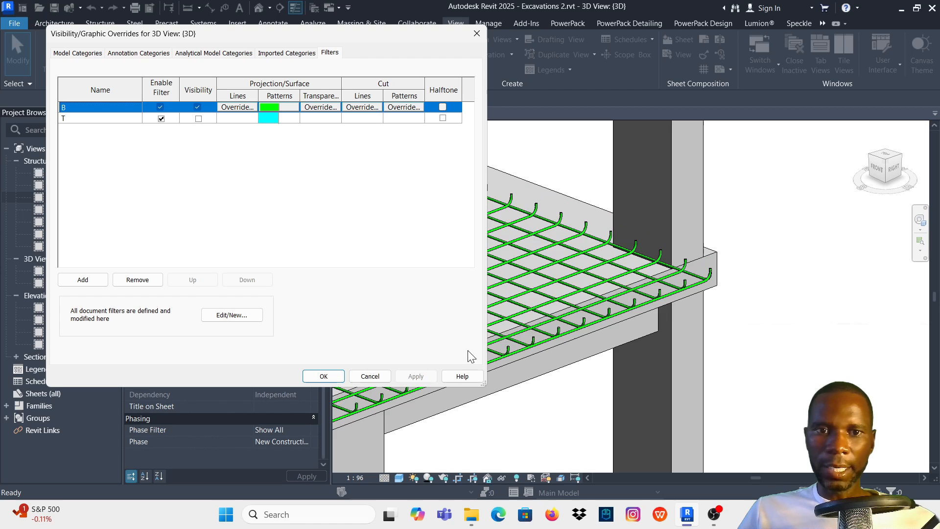
pyautogui.click(198, 119)
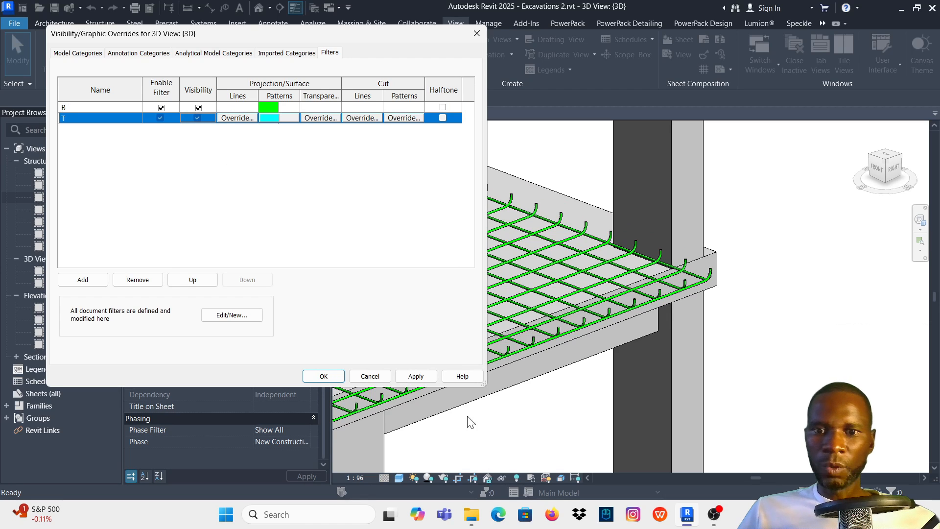
pyautogui.click(416, 375)
# - Accept the 3D view's filter overrides and inspect the cyan top bars and green bottom bars in the slab
pyautogui.click(324, 376)
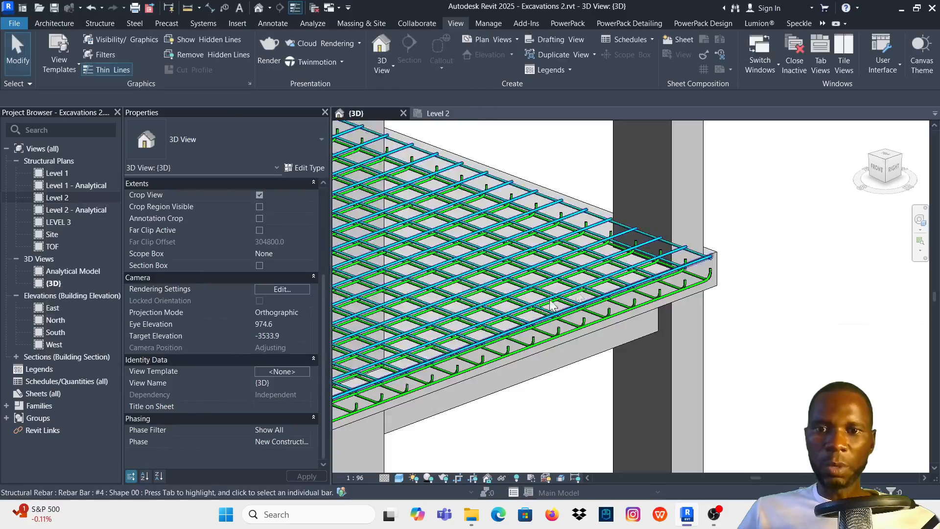
pyautogui.scroll(-5, 707, 248)
pyautogui.scroll(5, 593, 269)
pyautogui.scroll(4, 574, 239)
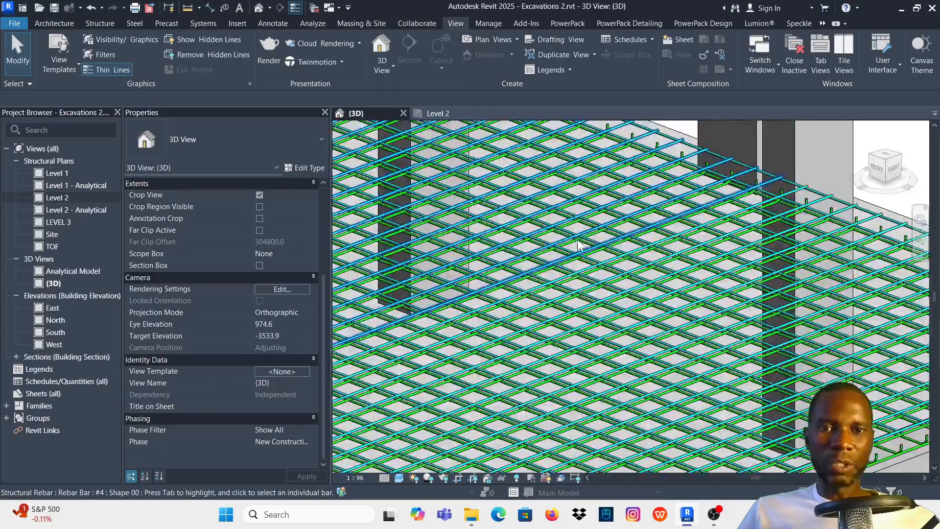
pyautogui.scroll(-5, 604, 342)
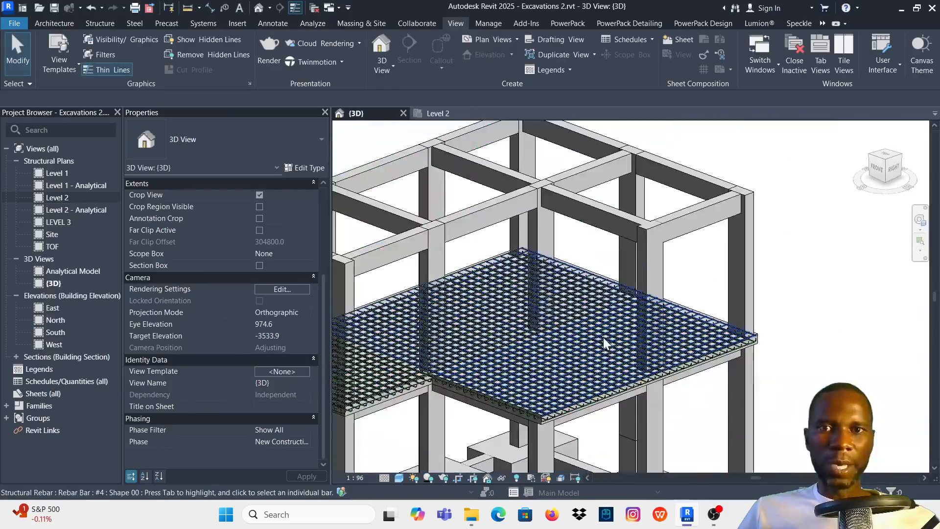
# - Open the Level 2 structural plan and add the rule-based filters B and T to its graphic overrides
pyautogui.click(438, 113)
pyautogui.scroll(3, 558, 241)
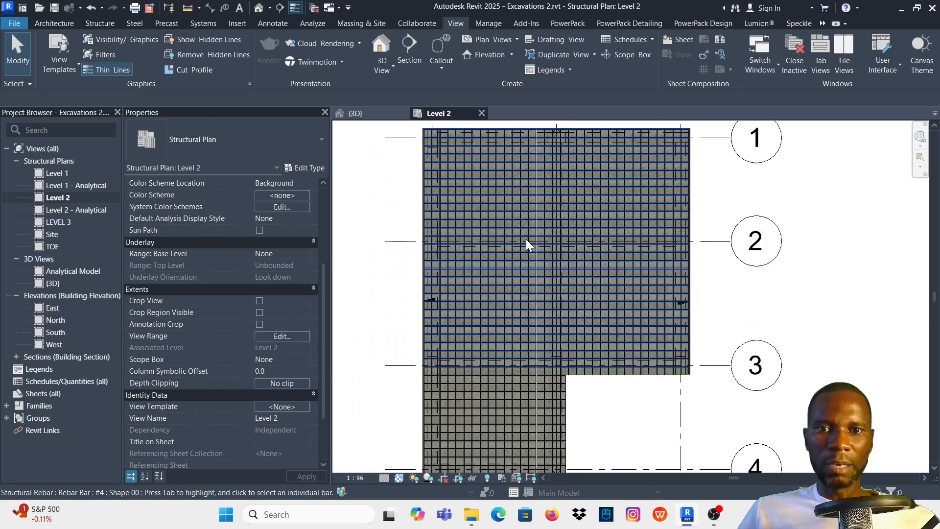
pyautogui.scroll(-1, 518, 230)
pyautogui.press('v')
pyautogui.press('g')
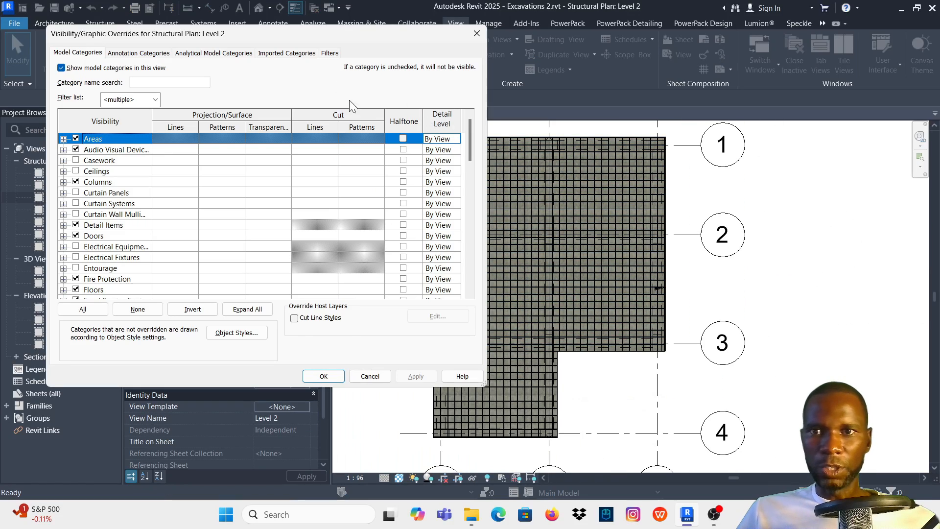
pyautogui.click(329, 52)
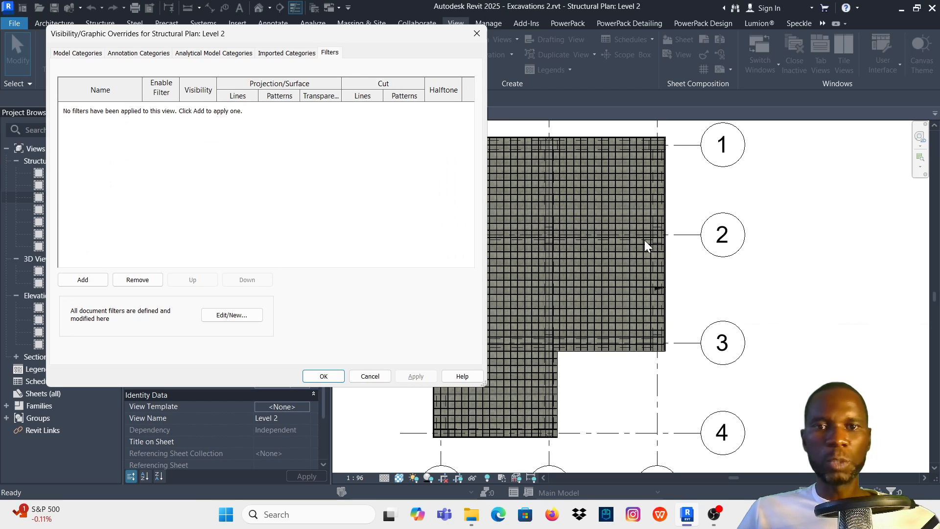
pyautogui.click(85, 283)
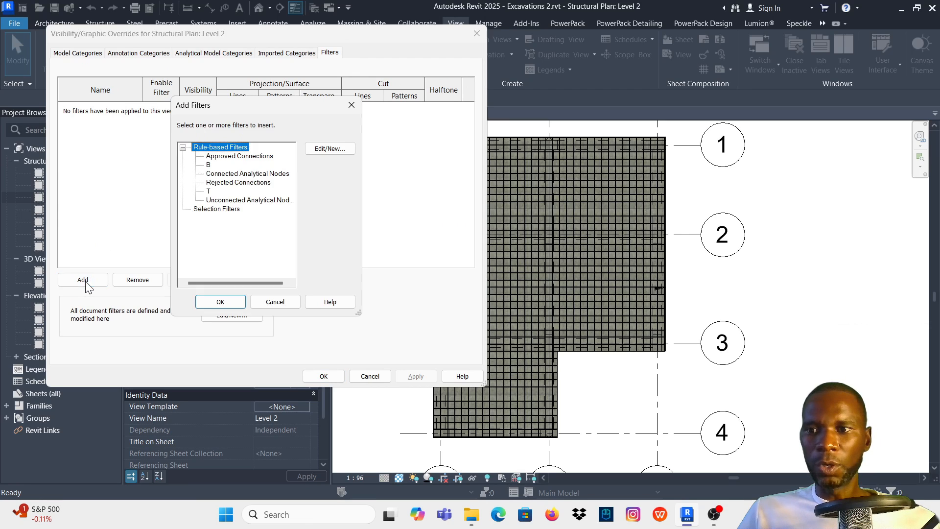
pyautogui.click(209, 167)
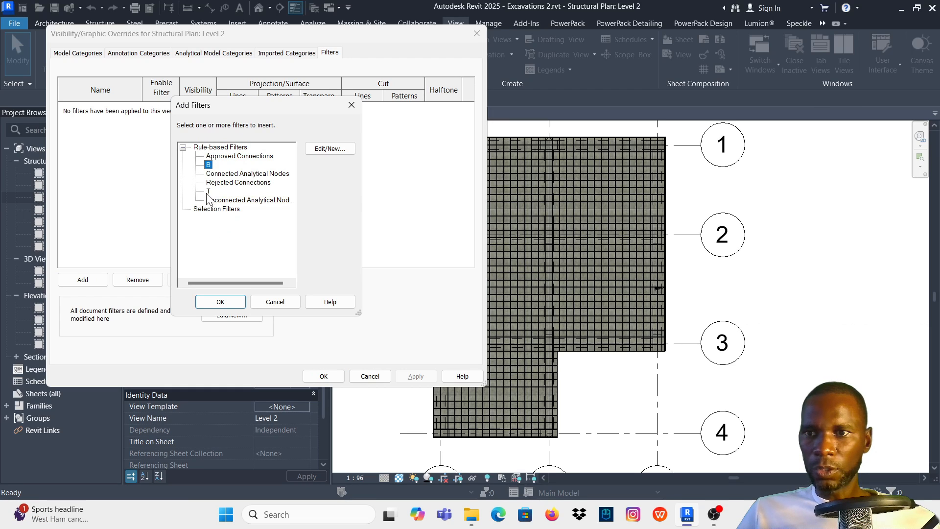
pyautogui.click(220, 302)
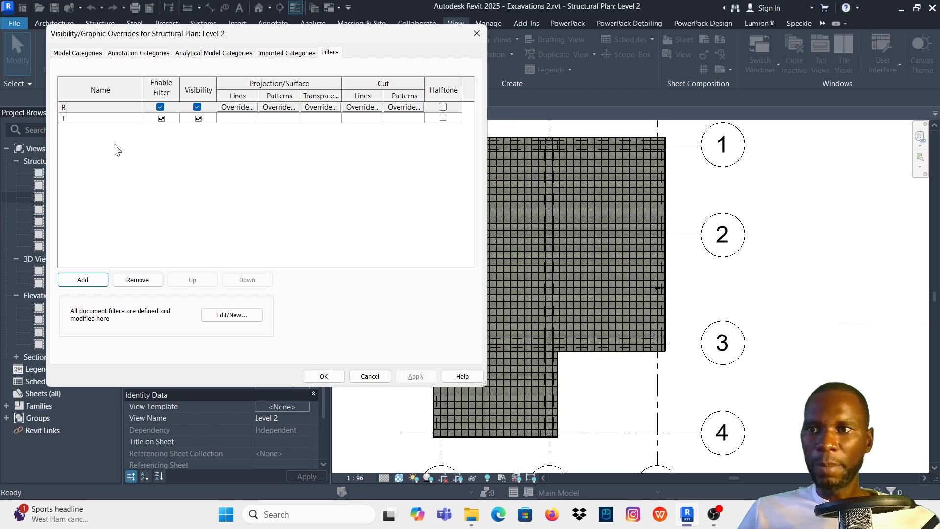
# - Hide the bottom bars in the Level 2 plan by switching off filter B's visibility, and accept the overrides
pyautogui.click(197, 107)
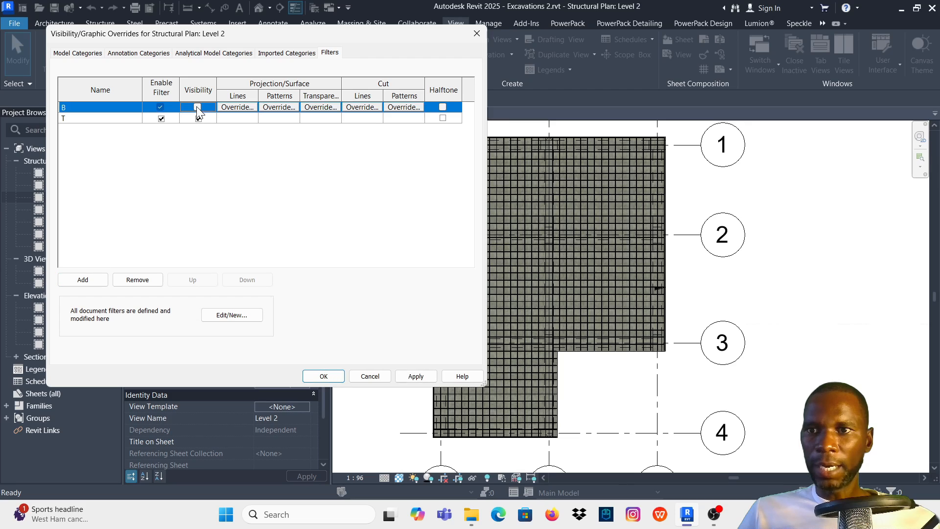
pyautogui.click(416, 375)
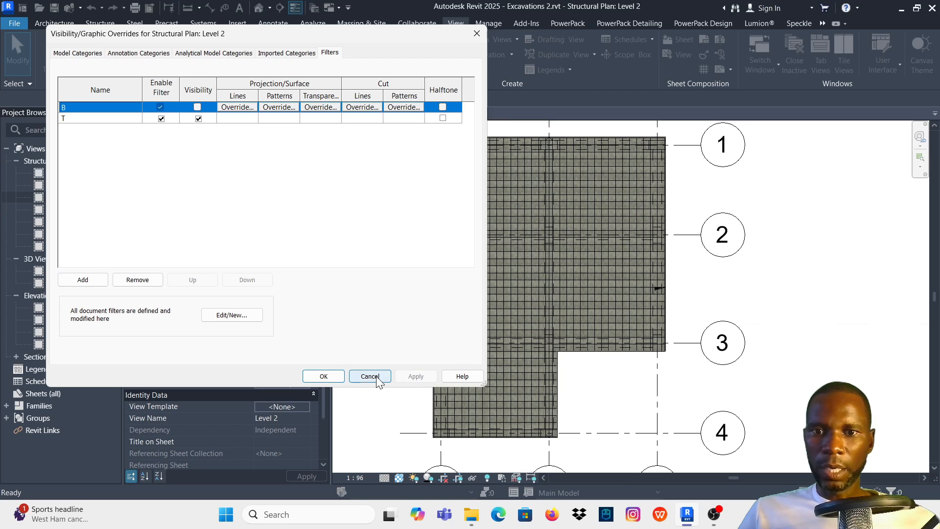
pyautogui.click(323, 376)
pyautogui.scroll(2, 595, 257)
pyautogui.scroll(-4, 533, 269)
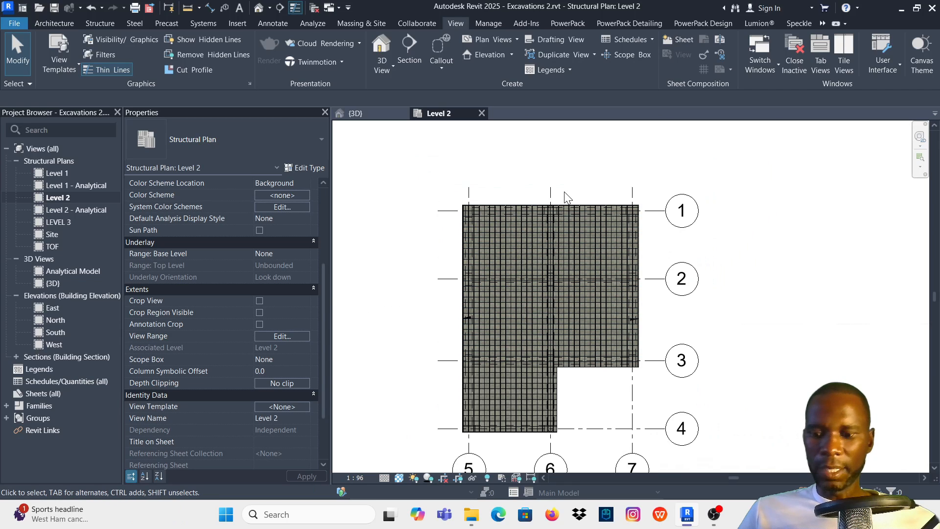
pyautogui.press('v')
pyautogui.press('v')
pyautogui.click(329, 53)
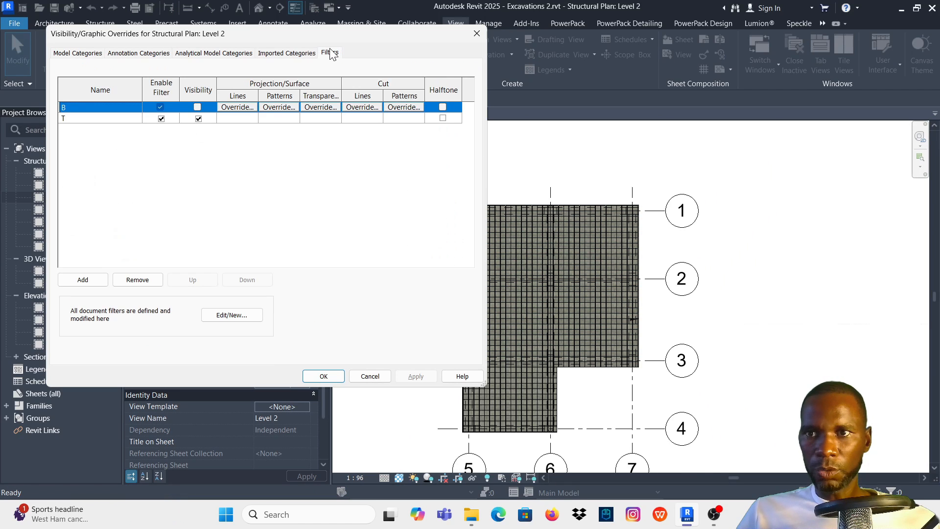
pyautogui.click(476, 33)
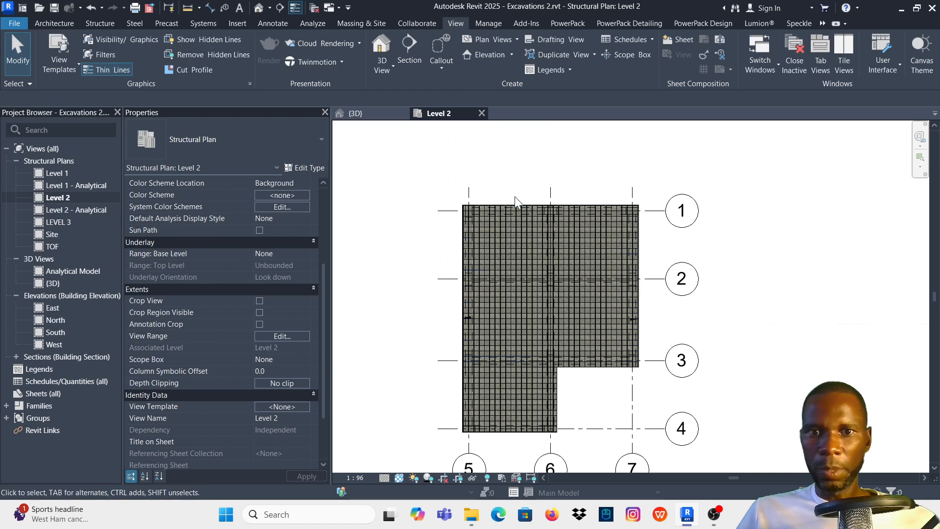
# - Duplicate the Level 2 structural plan with detailing
pyautogui.click(69, 198)
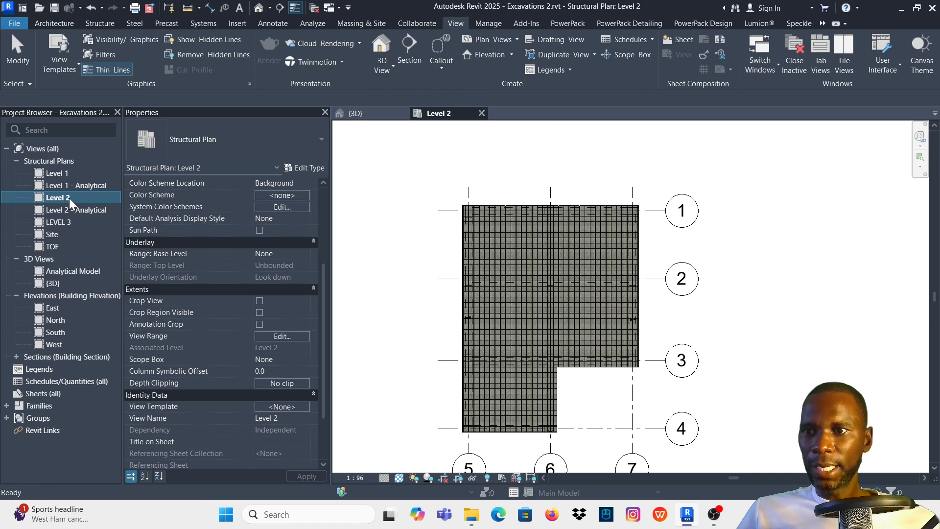
pyautogui.scroll(2, 606, 326)
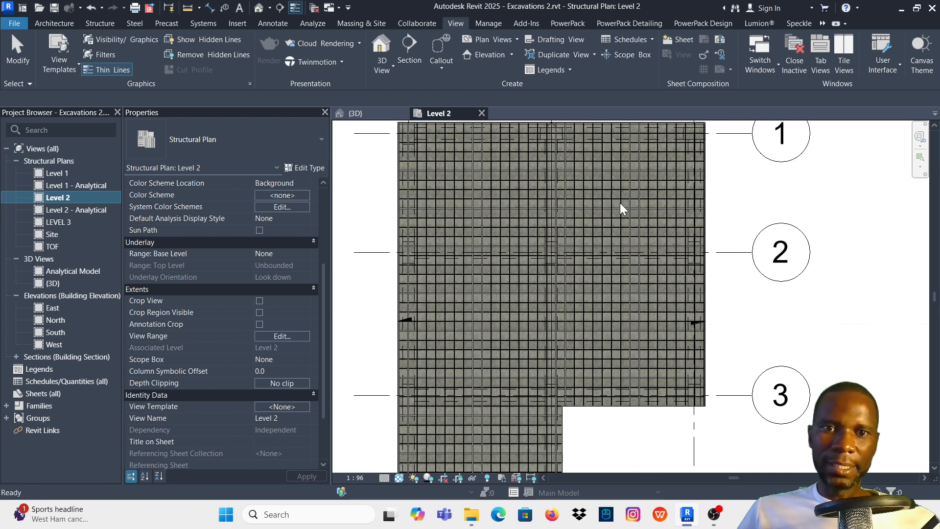
pyautogui.rightClick(73, 193)
pyautogui.moveTo(171, 318)
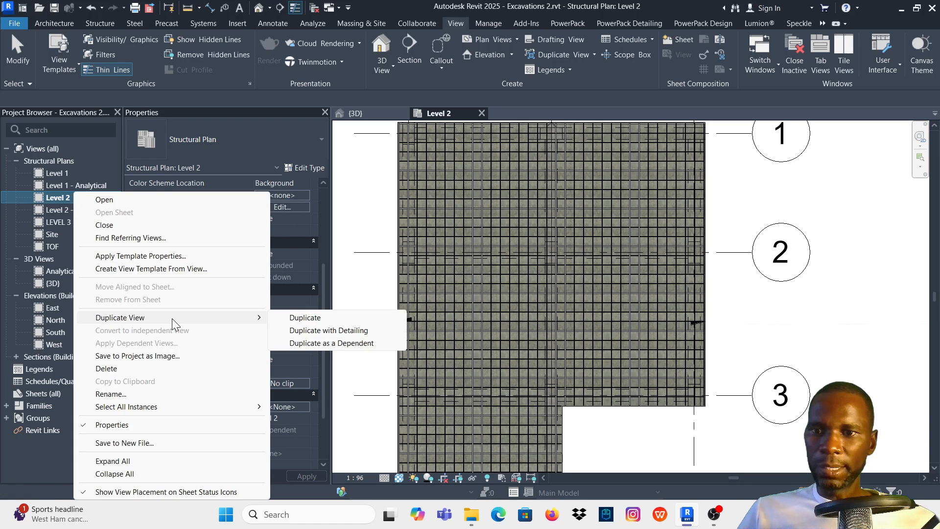
pyautogui.click(339, 333)
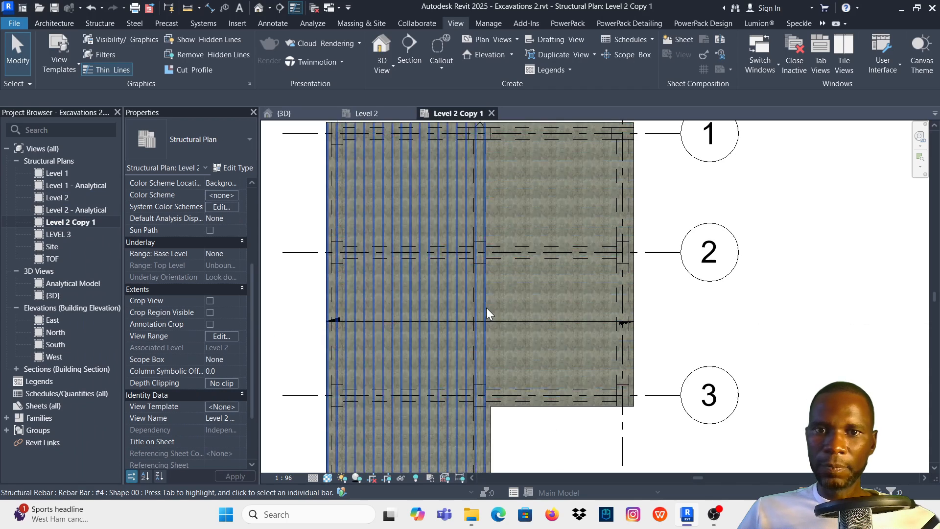
# - In the duplicated Level 2 plan, switch filter B's visibility on and filter T's visibility off, and accept the overrides
pyautogui.scroll(-3, 492, 308)
pyautogui.scroll(1, 506, 309)
pyautogui.press('v')
pyautogui.press('g')
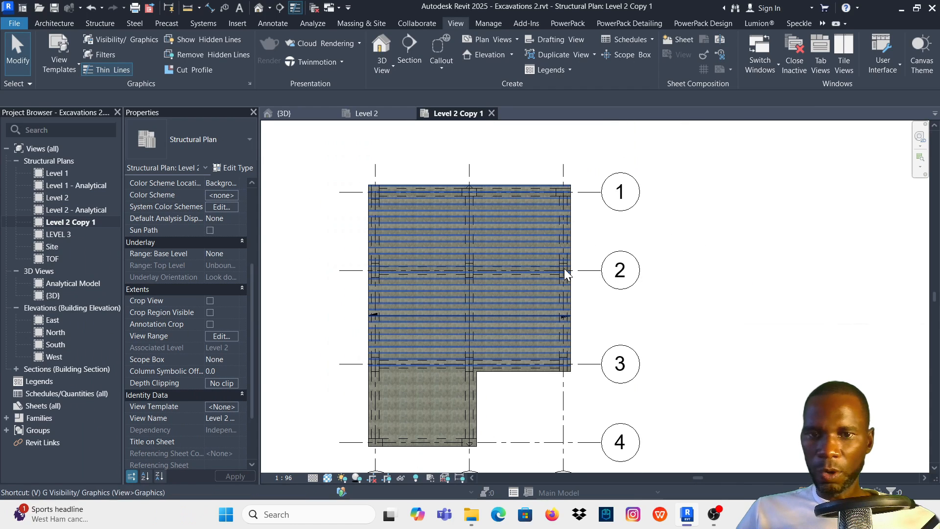
pyautogui.click(329, 53)
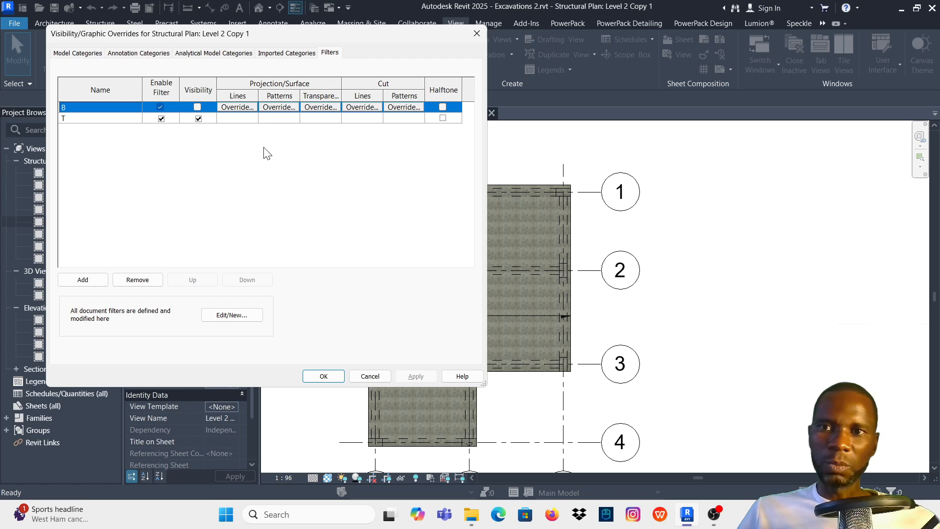
pyautogui.click(198, 108)
pyautogui.click(198, 117)
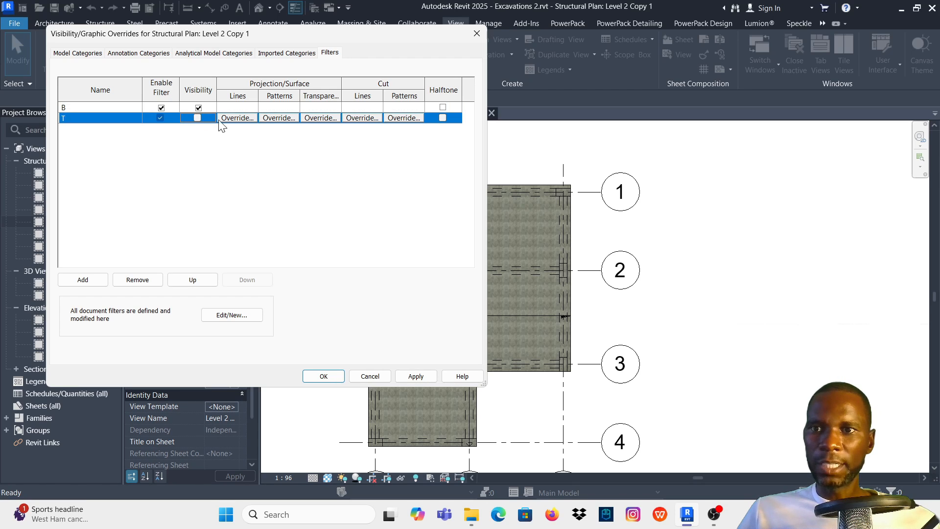
pyautogui.click(415, 376)
pyautogui.click(323, 377)
pyautogui.scroll(-2, 552, 253)
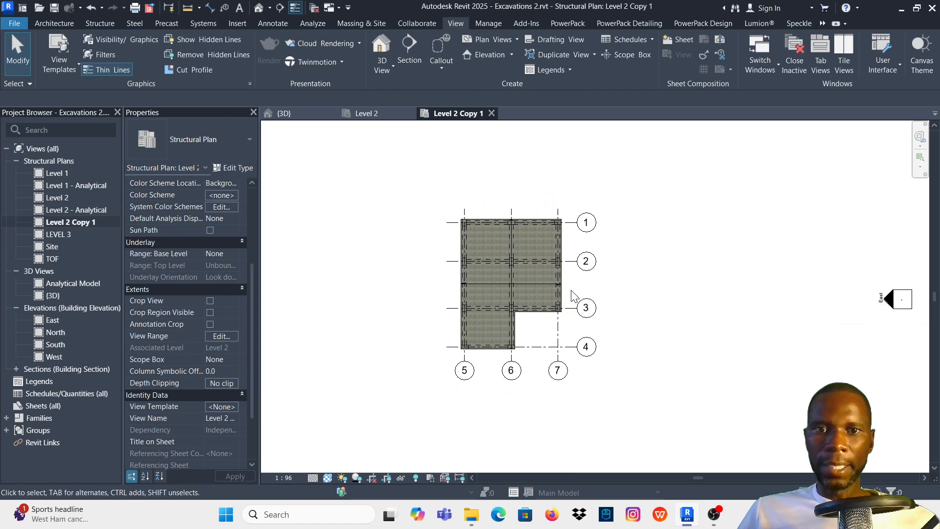
# - Set the visual style of the duplicated Level 2 plan to Wireframe
pyautogui.moveTo(636, 377)
pyautogui.mouseDown()
pyautogui.moveTo(500, 231)
pyautogui.moveTo(429, 187)
pyautogui.mouseUp()
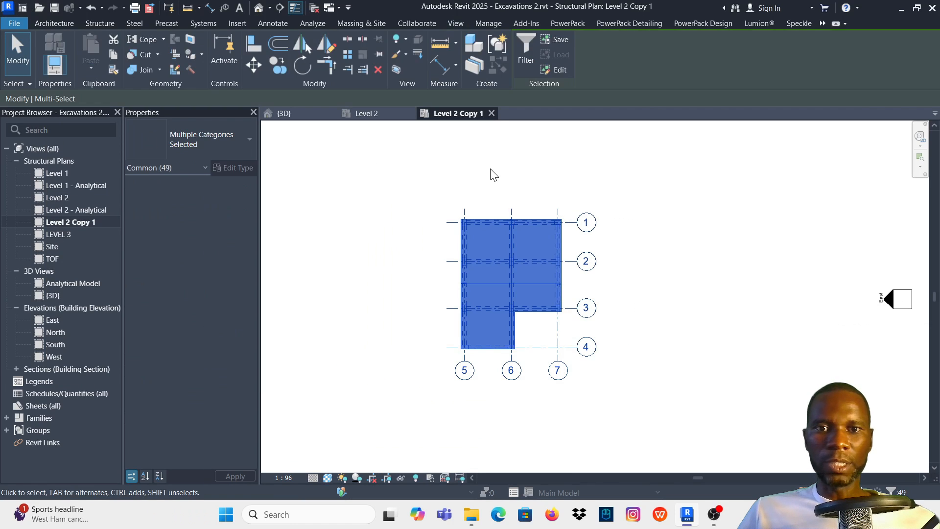
pyautogui.click(411, 340)
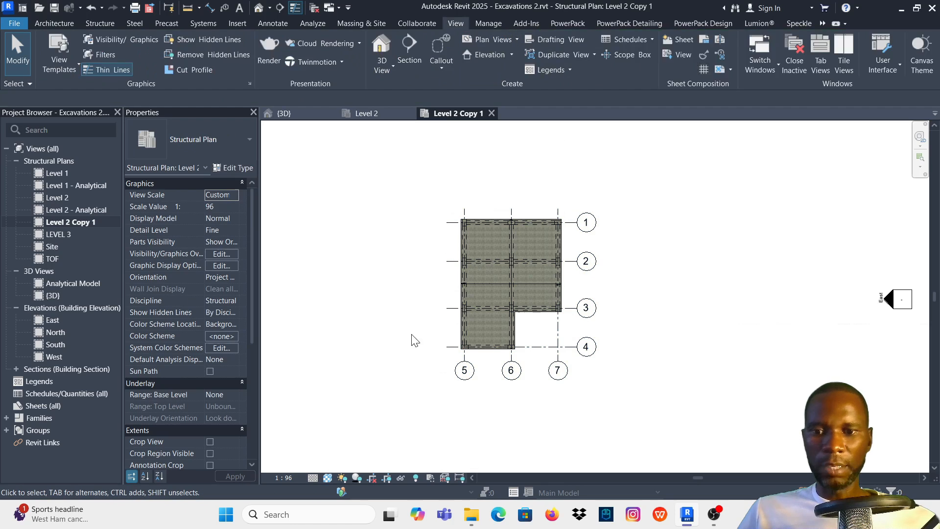
pyautogui.click(327, 475)
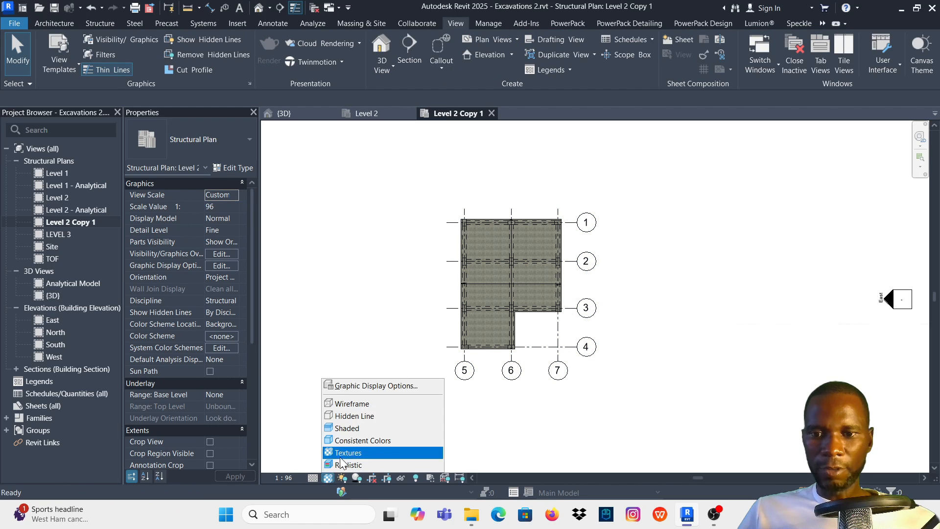
pyautogui.click(358, 401)
pyautogui.scroll(5, 503, 237)
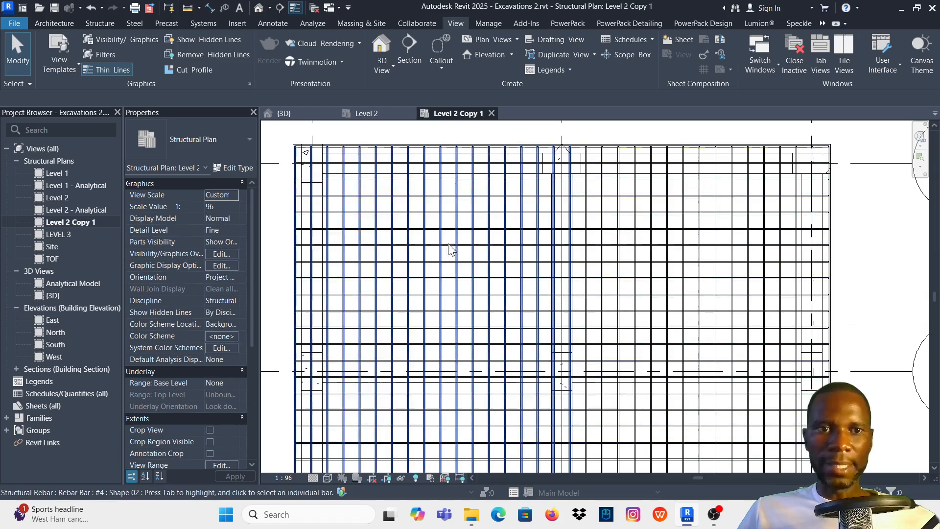
pyautogui.scroll(-2, 530, 198)
# - Compare the original Level 2 plan with the 3D view and examine the coloured top and bottom slab bars from several distances
pyautogui.click(373, 117)
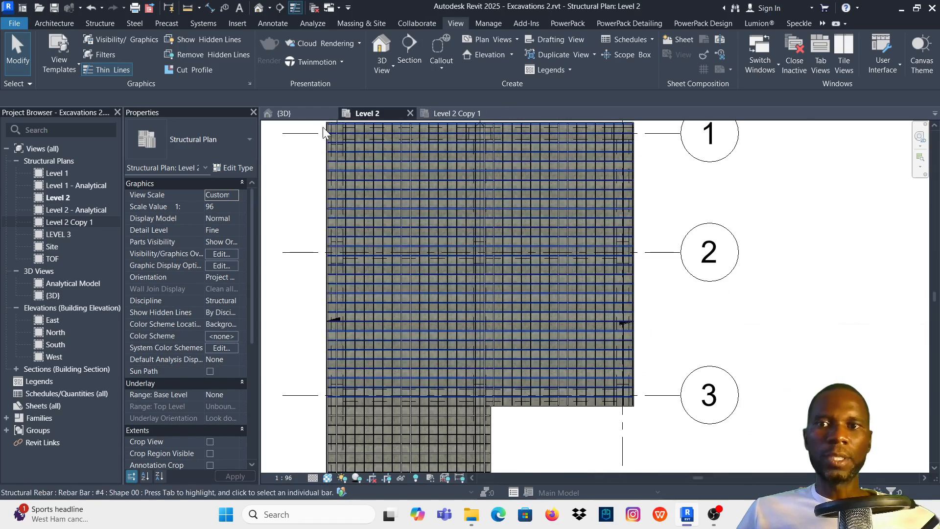
pyautogui.click(286, 115)
pyautogui.scroll(-5, 607, 230)
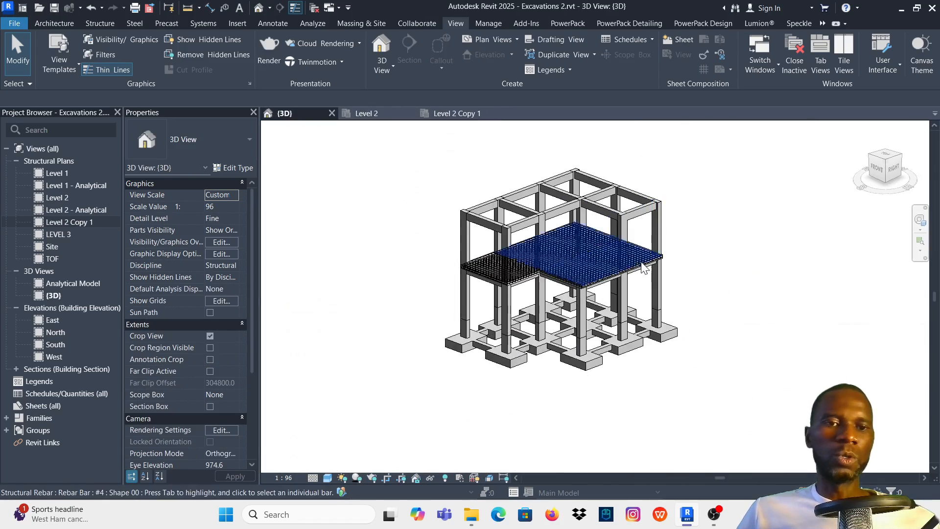
pyautogui.scroll(6, 689, 293)
pyautogui.scroll(4, 690, 293)
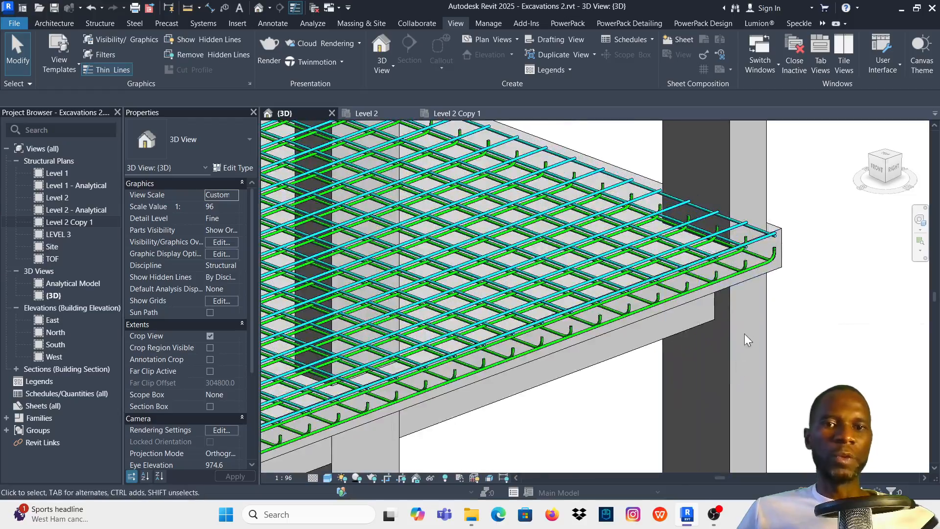
pyautogui.scroll(-3, 748, 319)
pyautogui.scroll(-3, 600, 297)
pyautogui.scroll(5, 545, 169)
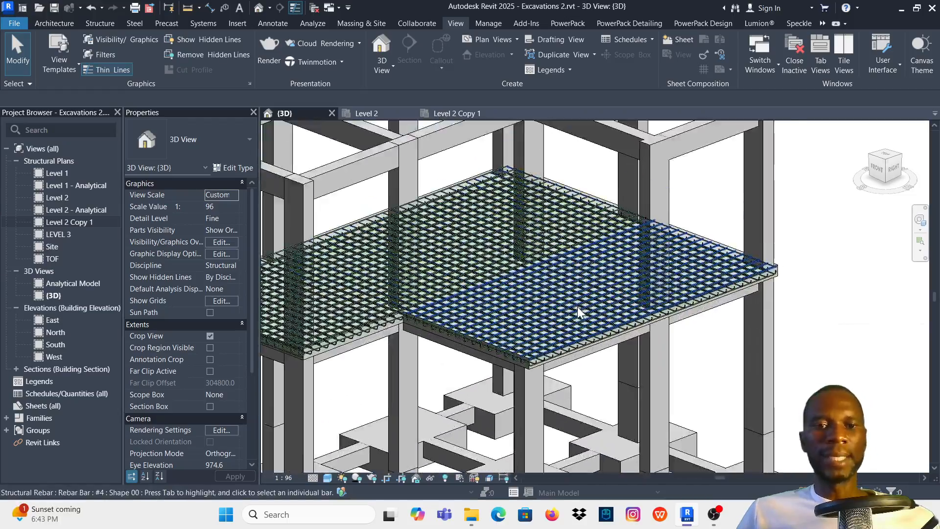
pyautogui.scroll(2, 557, 382)
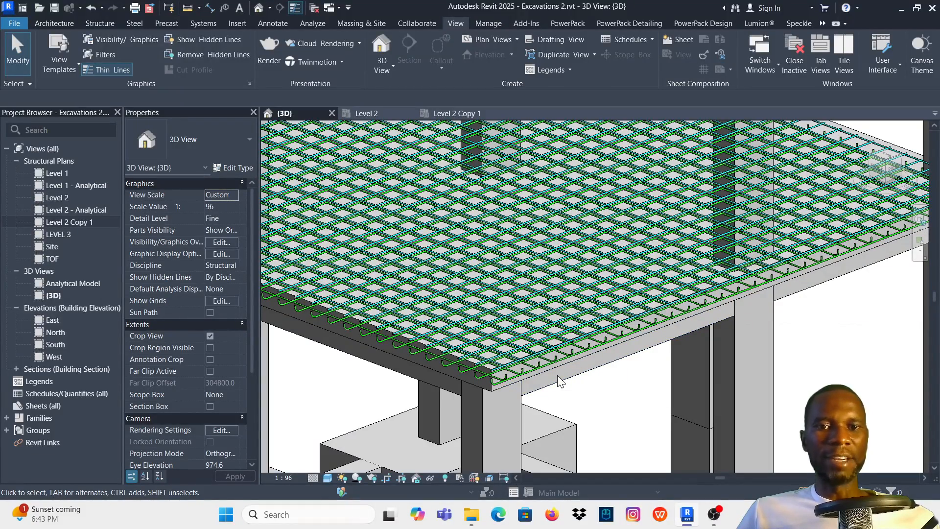
pyautogui.scroll(-3, 557, 374)
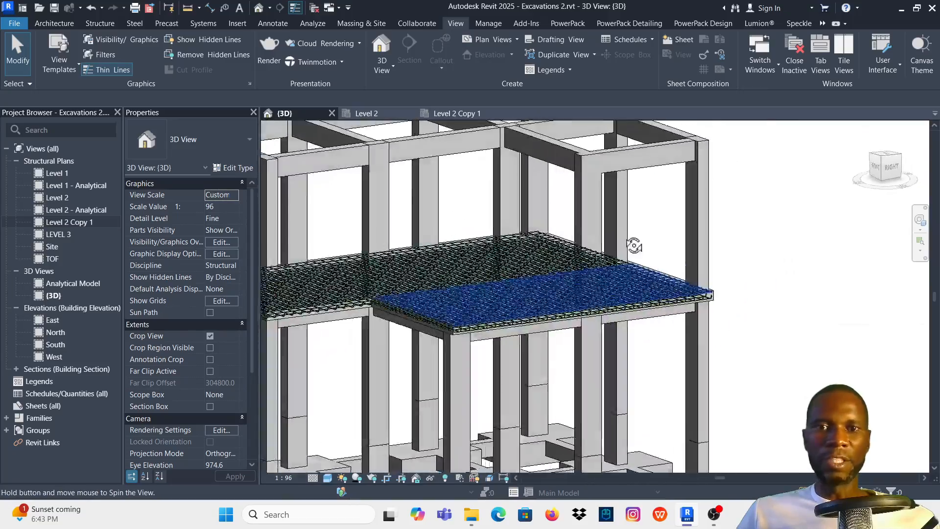